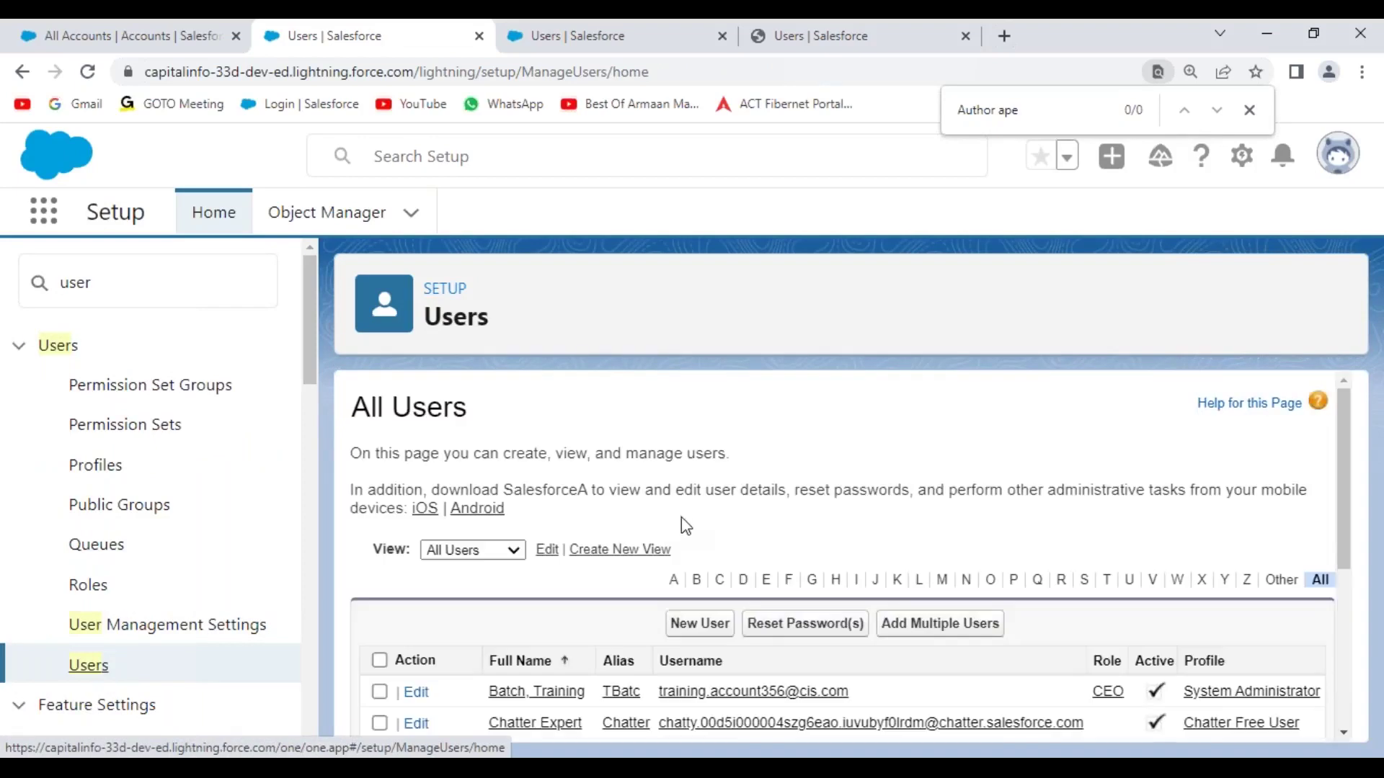
- Scroll the All Users list and open the Testing user's CIS Platform Profile
{"action": "scroll", "coordinate": [1044, 661], "scroll_direction": "down", "scroll_amount": 3}
{"action": "scroll", "coordinate": [1047, 667], "scroll_direction": "down", "scroll_amount": 2}
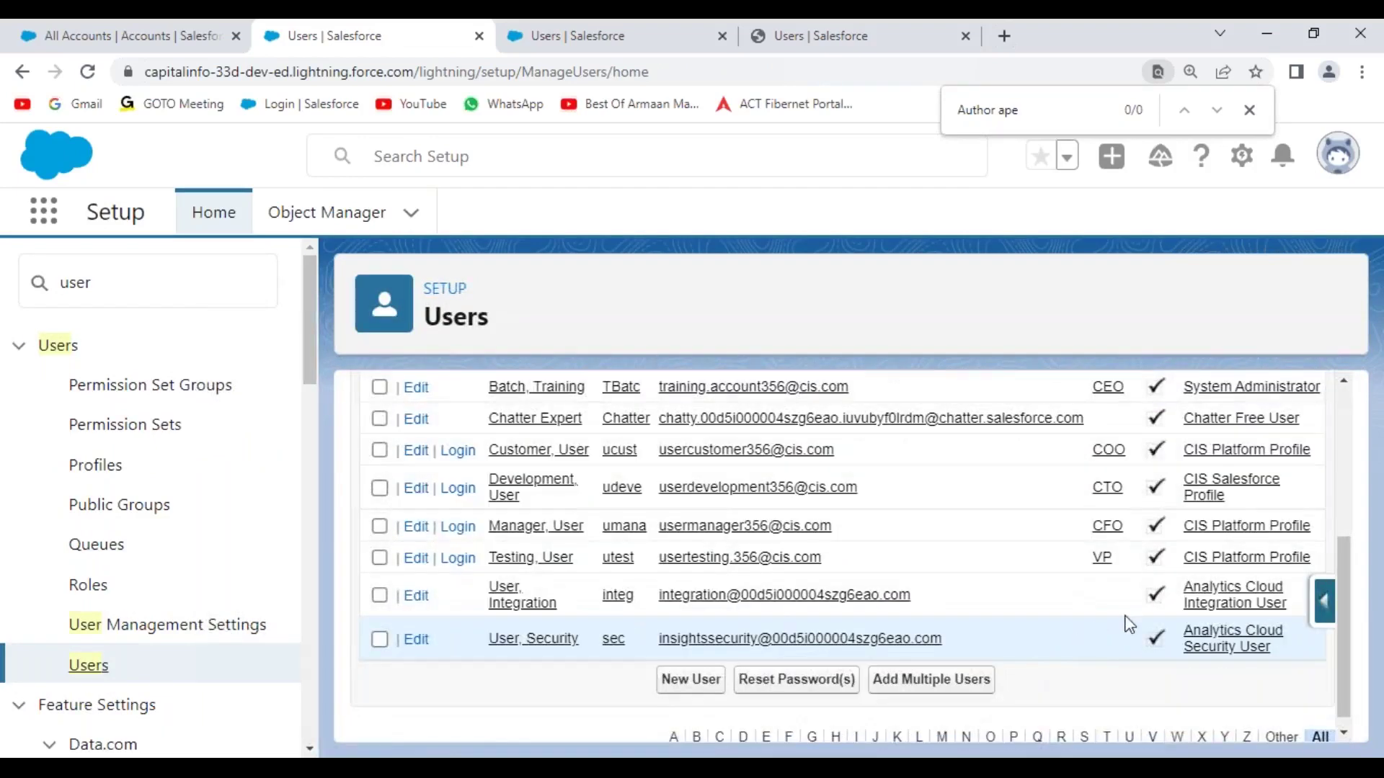
{"action": "left_click", "coordinate": [1255, 564]}
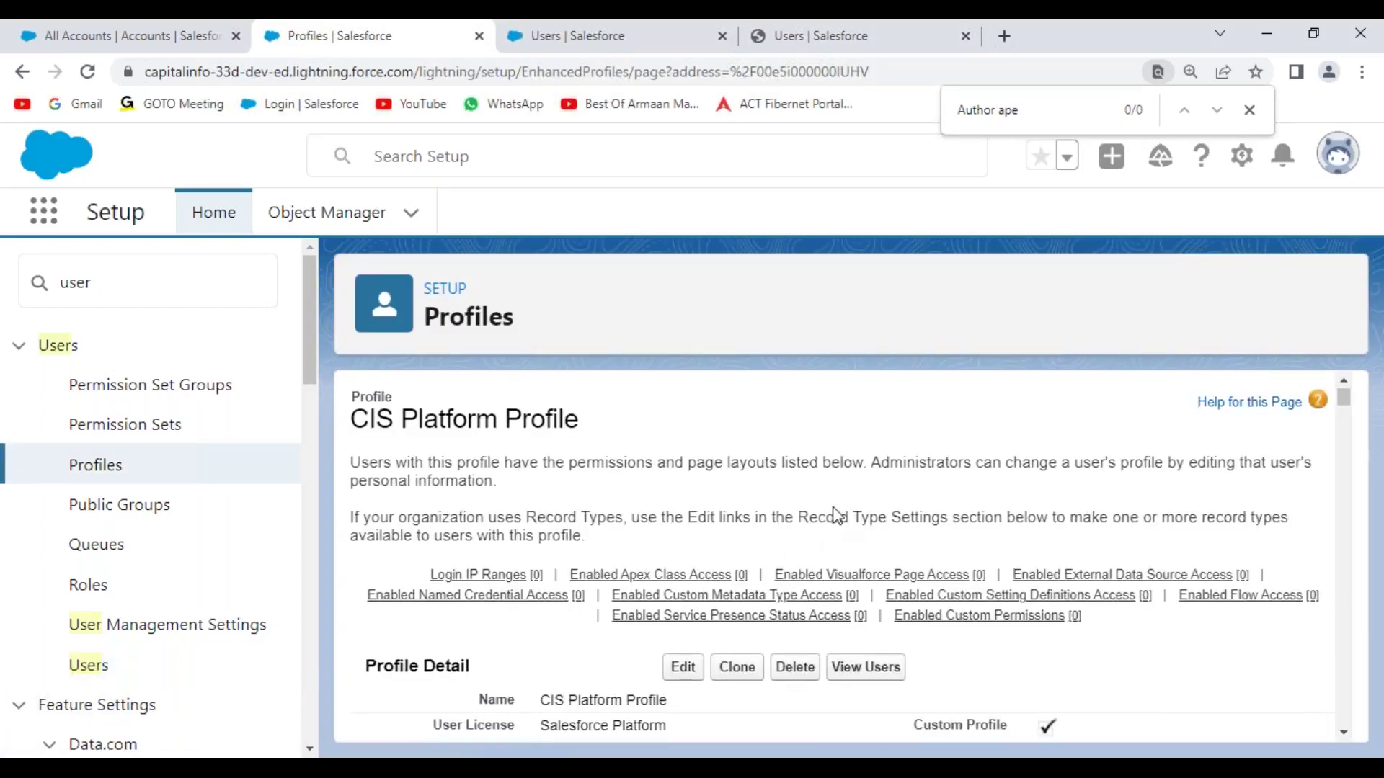
- Review the three active users assigned to CIS Platform Profile, then return to the profile's details
{"action": "scroll", "coordinate": [836, 516], "scroll_direction": "down", "scroll_amount": 3}
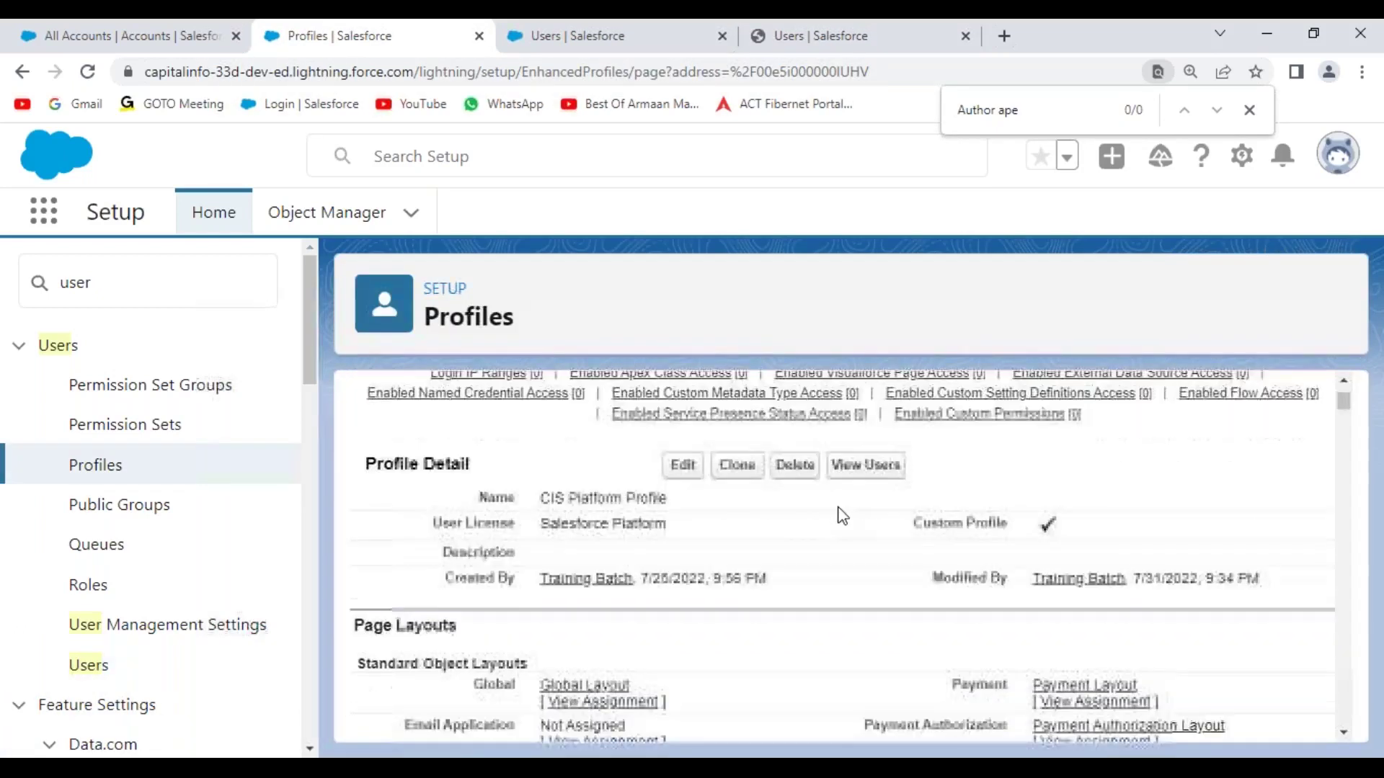
{"action": "left_click", "coordinate": [873, 467]}
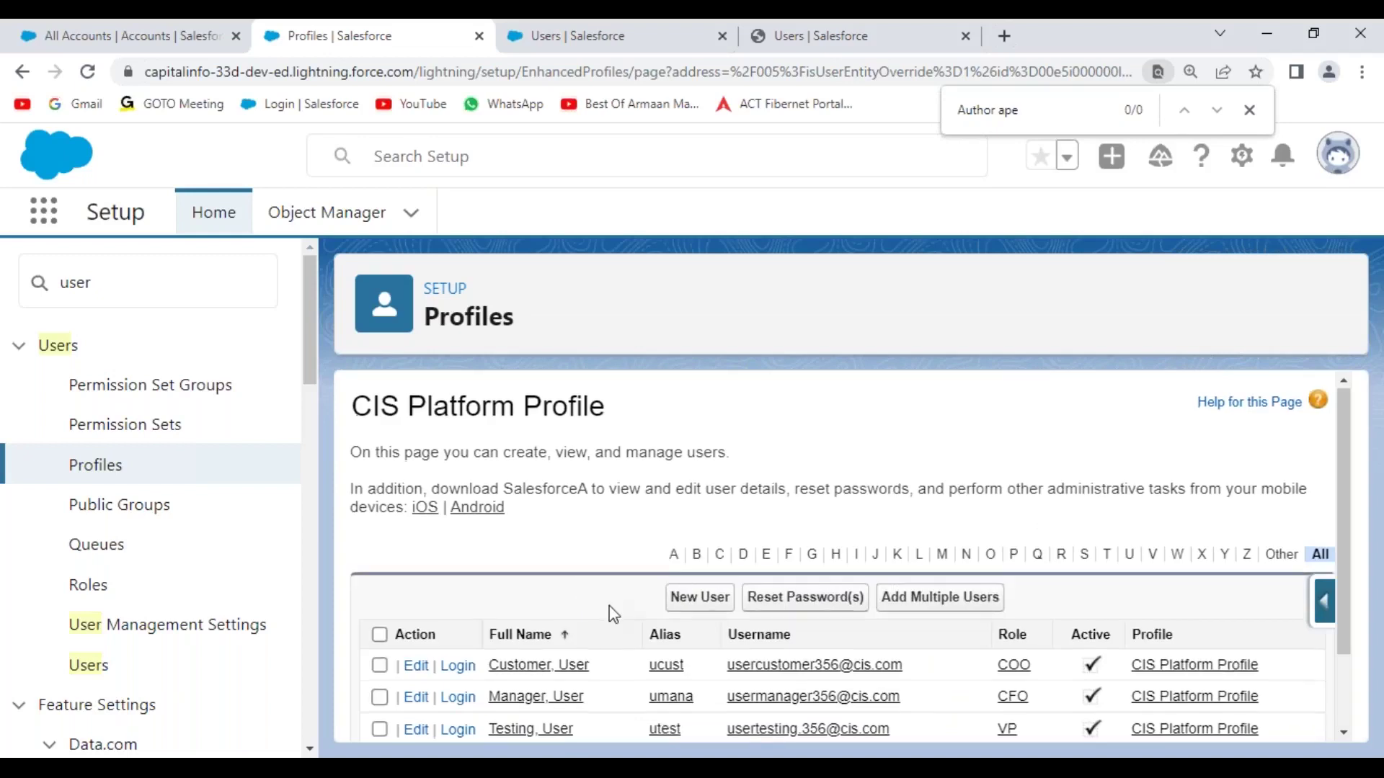
{"action": "scroll", "coordinate": [609, 605], "scroll_direction": "down", "scroll_amount": 2}
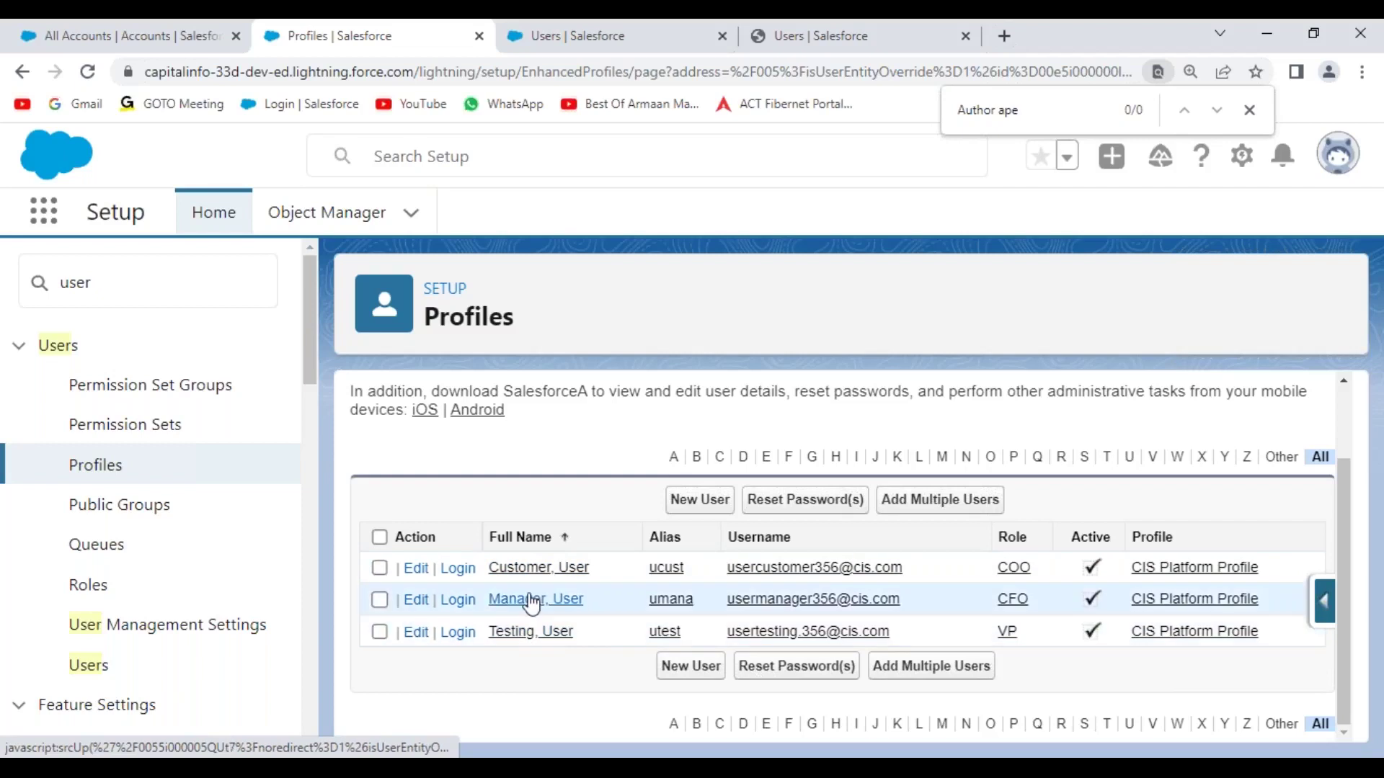
{"action": "scroll", "coordinate": [565, 577], "scroll_direction": "up", "scroll_amount": 2}
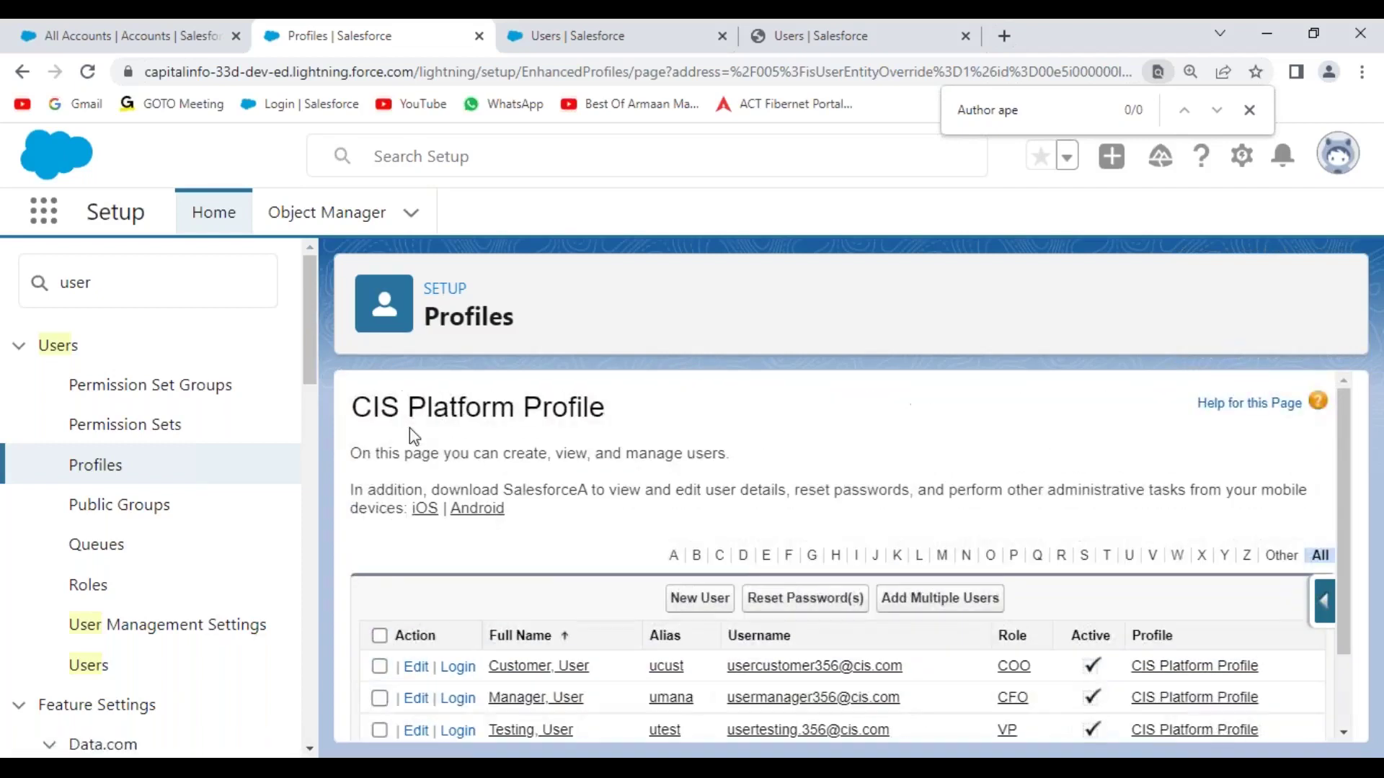
{"action": "left_click_drag", "start_coordinate": [358, 408], "coordinate": [640, 422]}
{"action": "left_click", "coordinate": [644, 480]}
{"action": "left_click", "coordinate": [1182, 670]}
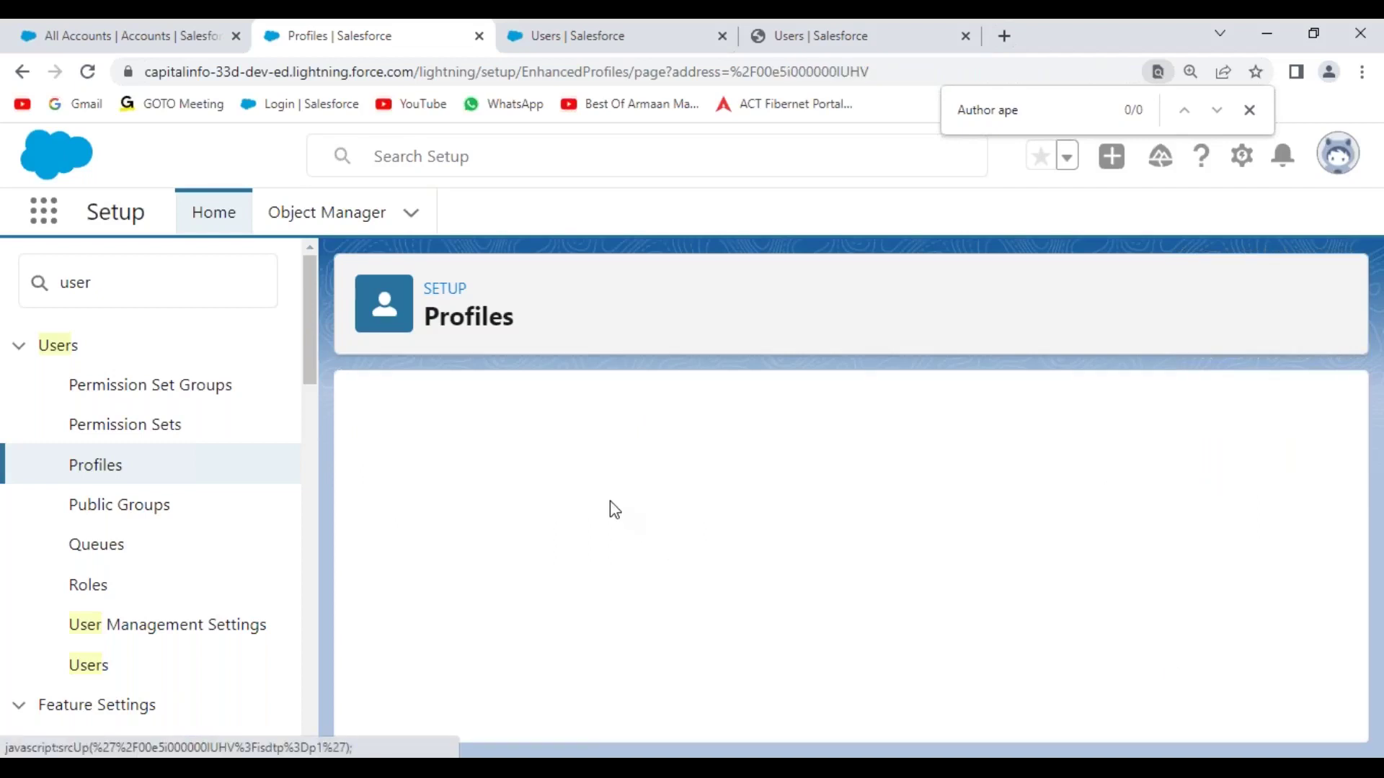
{"action": "scroll", "coordinate": [692, 487], "scroll_direction": "down", "scroll_amount": 3}
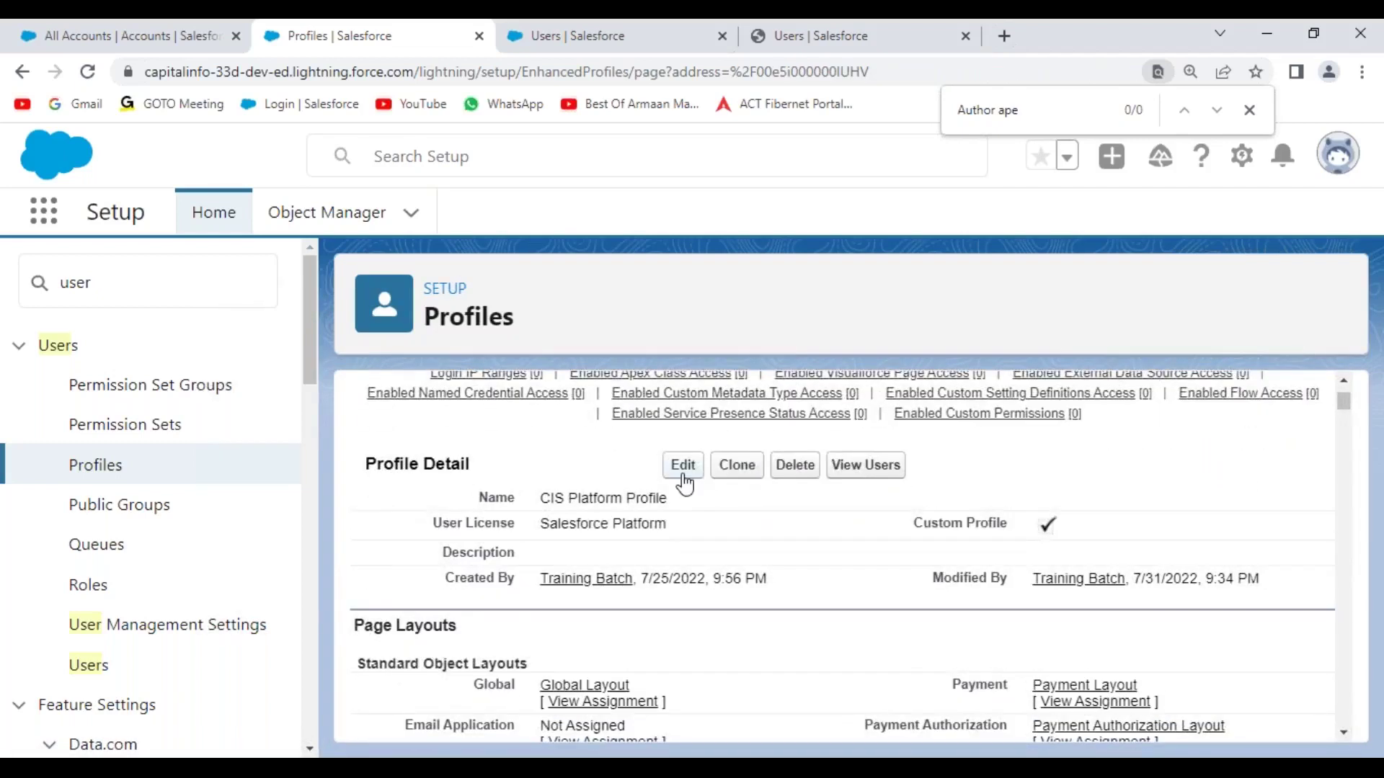
- Edit the CIS Platform Profile and remove its Accounts Edit and Delete access
{"action": "left_click", "coordinate": [682, 467]}
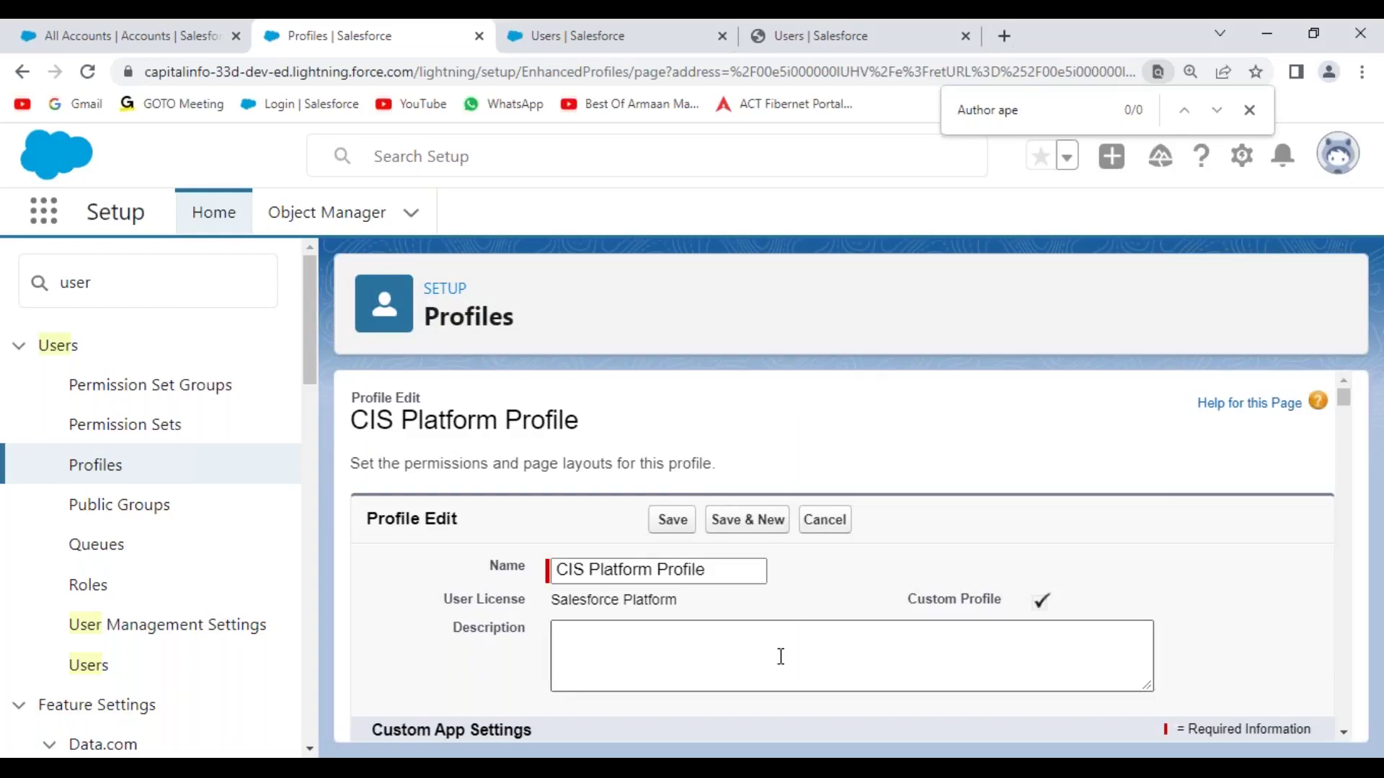
{"action": "scroll", "coordinate": [780, 656], "scroll_direction": "down", "scroll_amount": 15}
{"action": "scroll", "coordinate": [784, 662], "scroll_direction": "down", "scroll_amount": 15}
{"action": "scroll", "coordinate": [784, 653], "scroll_direction": "down", "scroll_amount": 15}
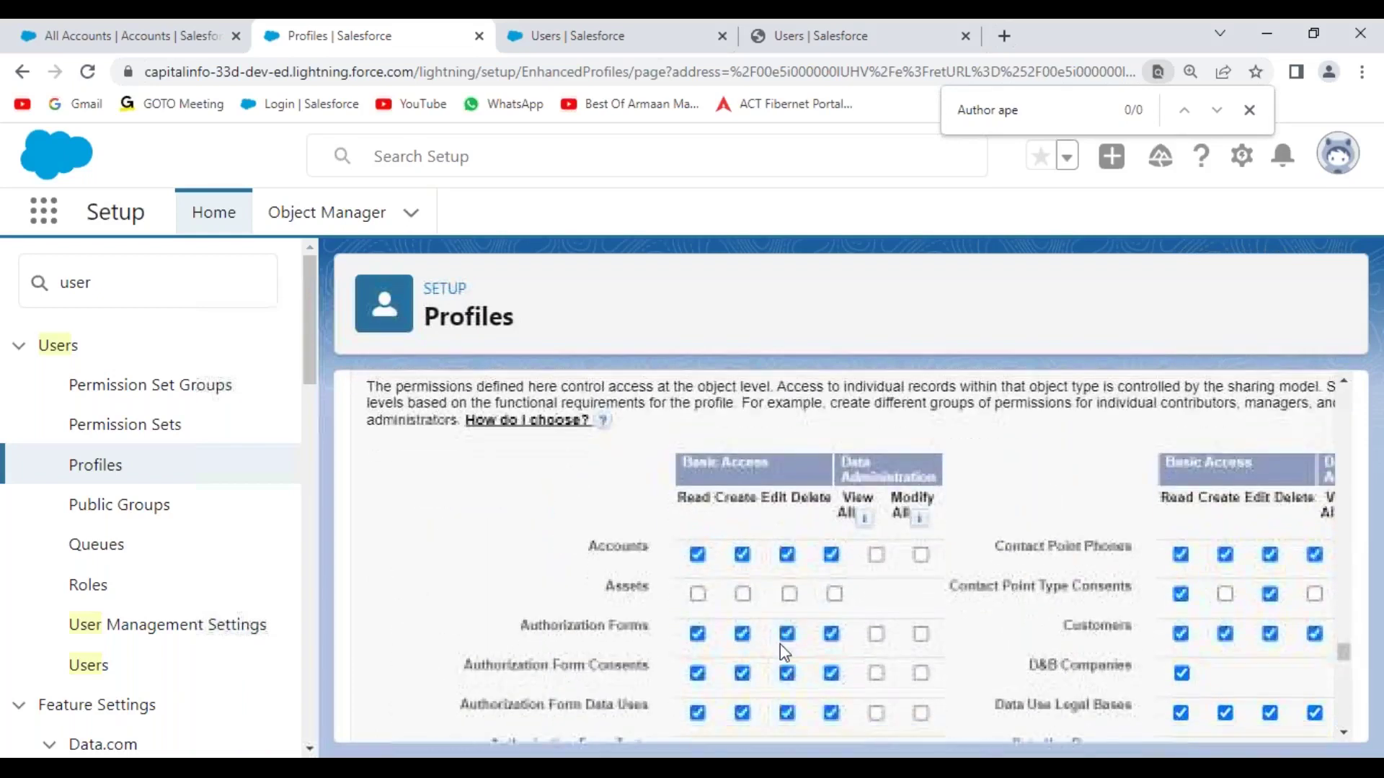
{"action": "scroll", "coordinate": [784, 652], "scroll_direction": "down", "scroll_amount": 1}
{"action": "left_click", "coordinate": [787, 469]}
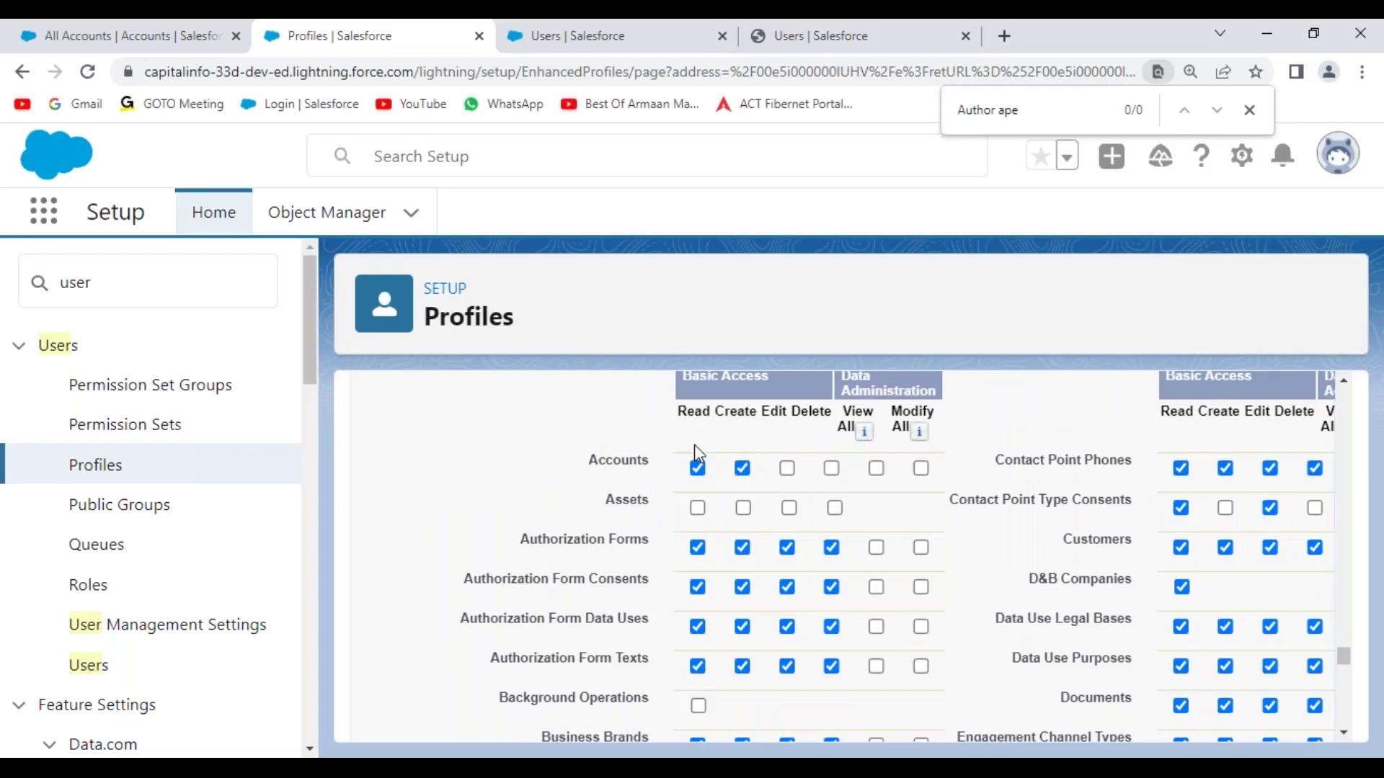
- Grant Hiring Managers Read and Create and Accounts Read, then save the profile
{"action": "scroll", "coordinate": [1125, 577], "scroll_direction": "down", "scroll_amount": 10}
{"action": "scroll", "coordinate": [1174, 623], "scroll_direction": "up", "scroll_amount": 2}
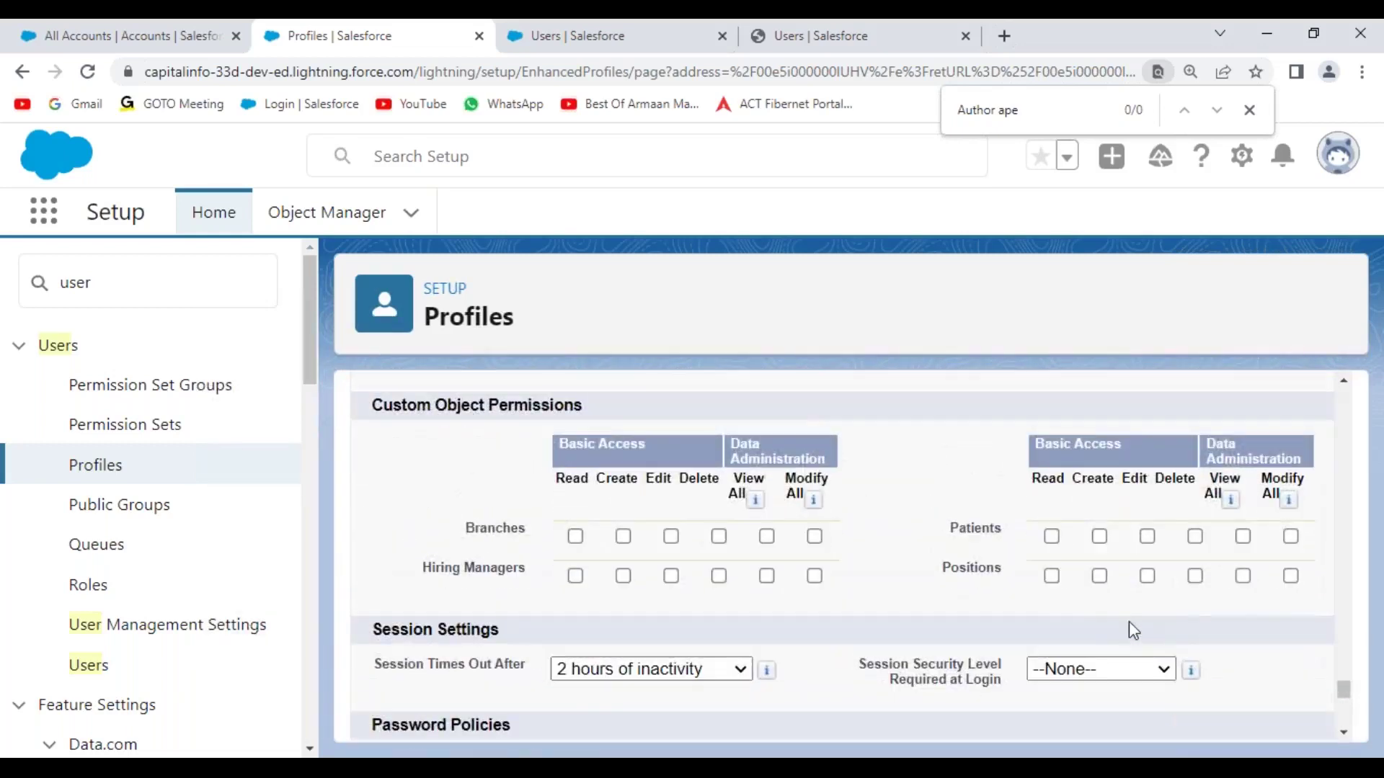
{"action": "left_click", "coordinate": [576, 576]}
{"action": "left_click", "coordinate": [624, 577]}
{"action": "scroll", "coordinate": [531, 490], "scroll_direction": "up", "scroll_amount": 3}
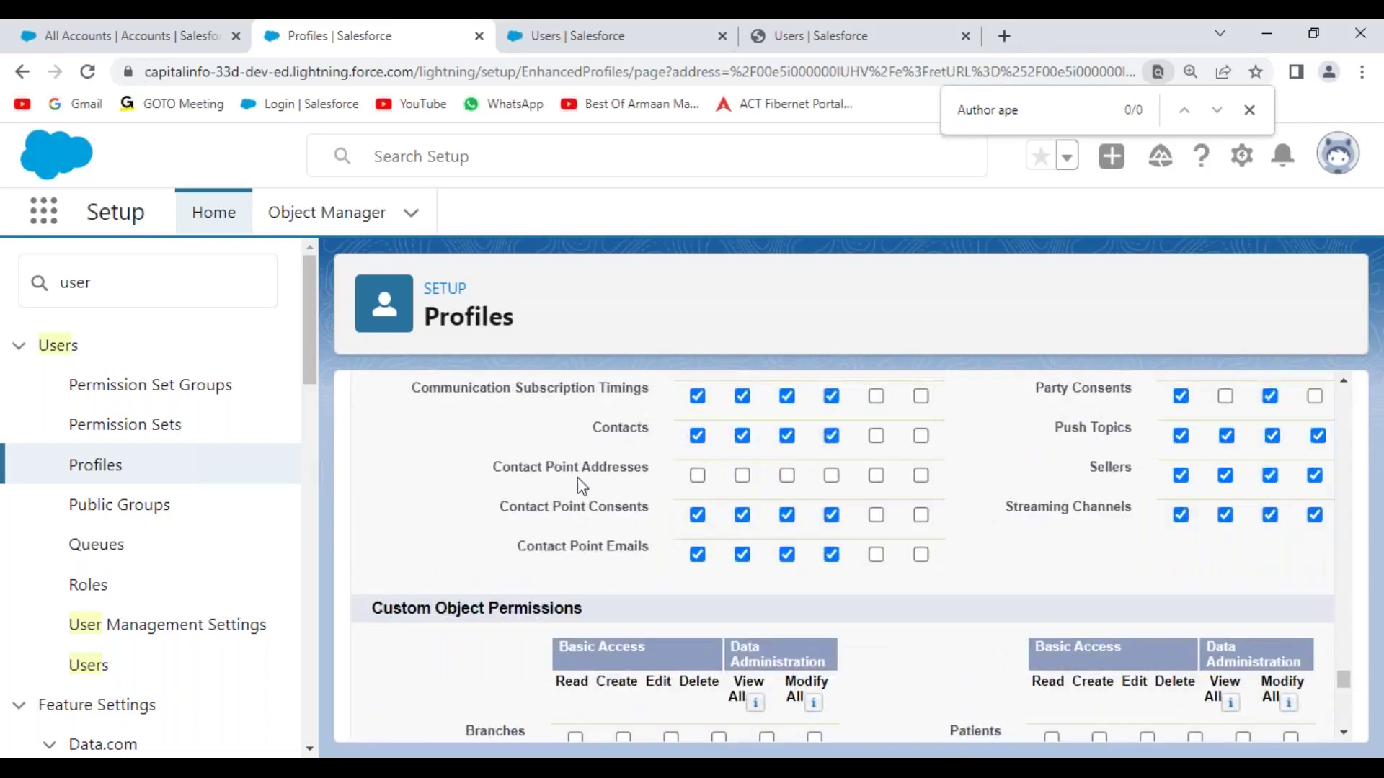
{"action": "scroll", "coordinate": [595, 472], "scroll_direction": "down", "scroll_amount": 4}
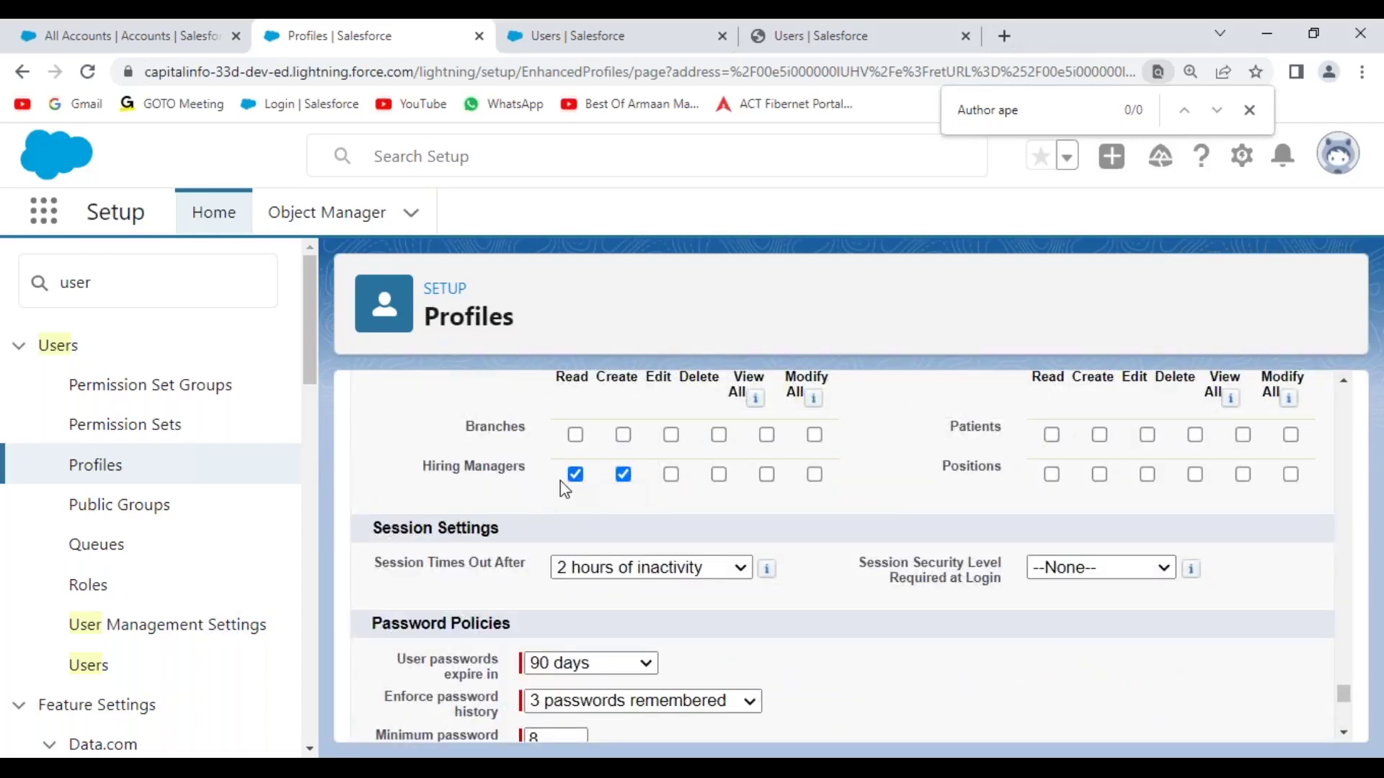
{"action": "scroll", "coordinate": [567, 484], "scroll_direction": "up", "scroll_amount": 6}
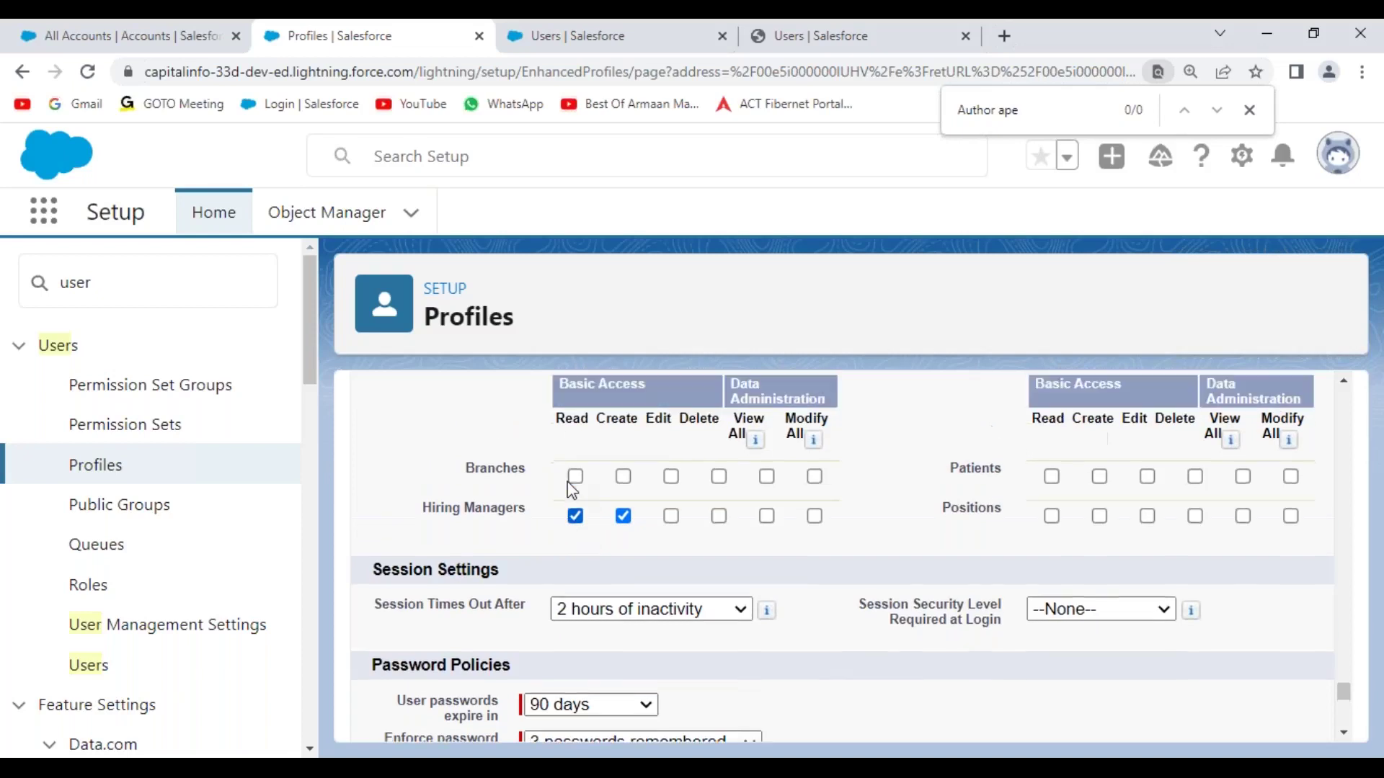
{"action": "scroll", "coordinate": [568, 481], "scroll_direction": "down", "scroll_amount": 4}
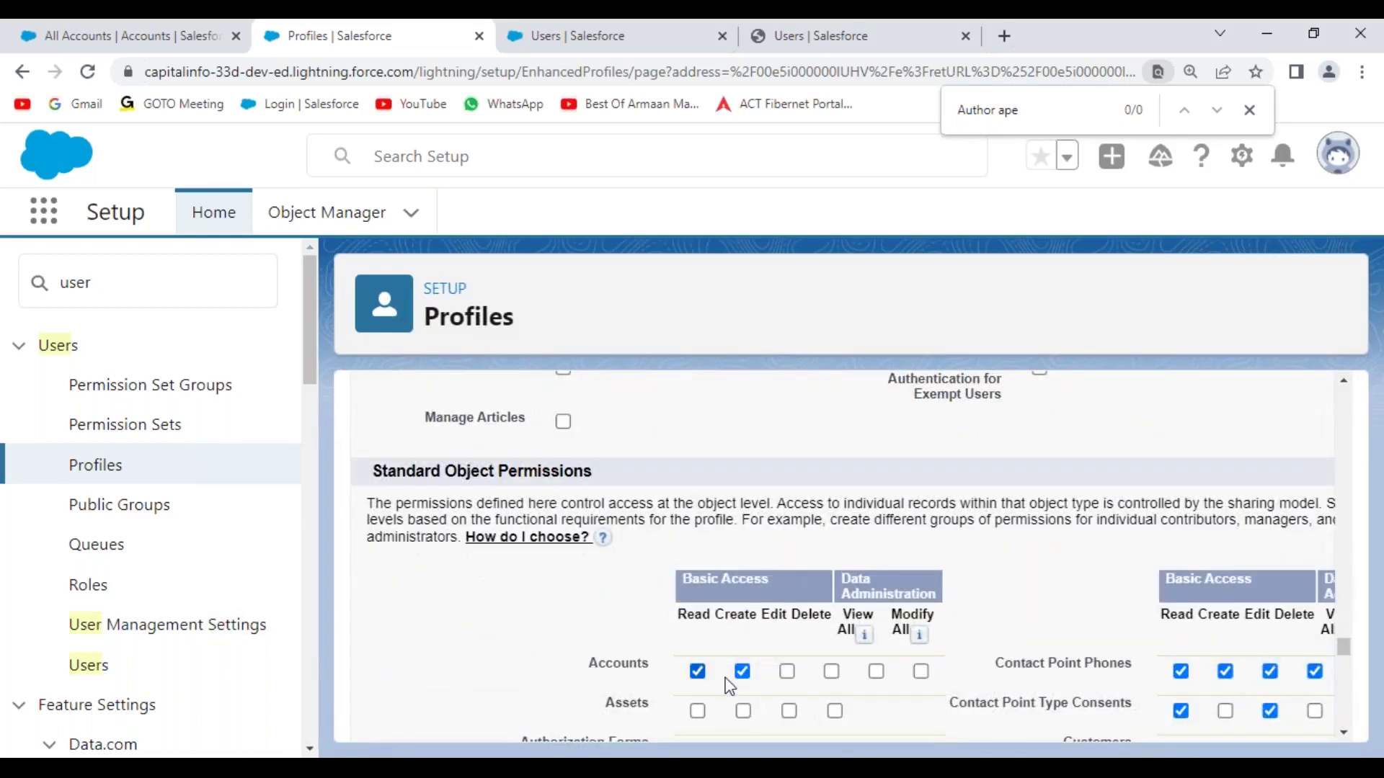
{"action": "left_click", "coordinate": [698, 672]}
{"action": "scroll", "coordinate": [810, 622], "scroll_direction": "up", "scroll_amount": 5}
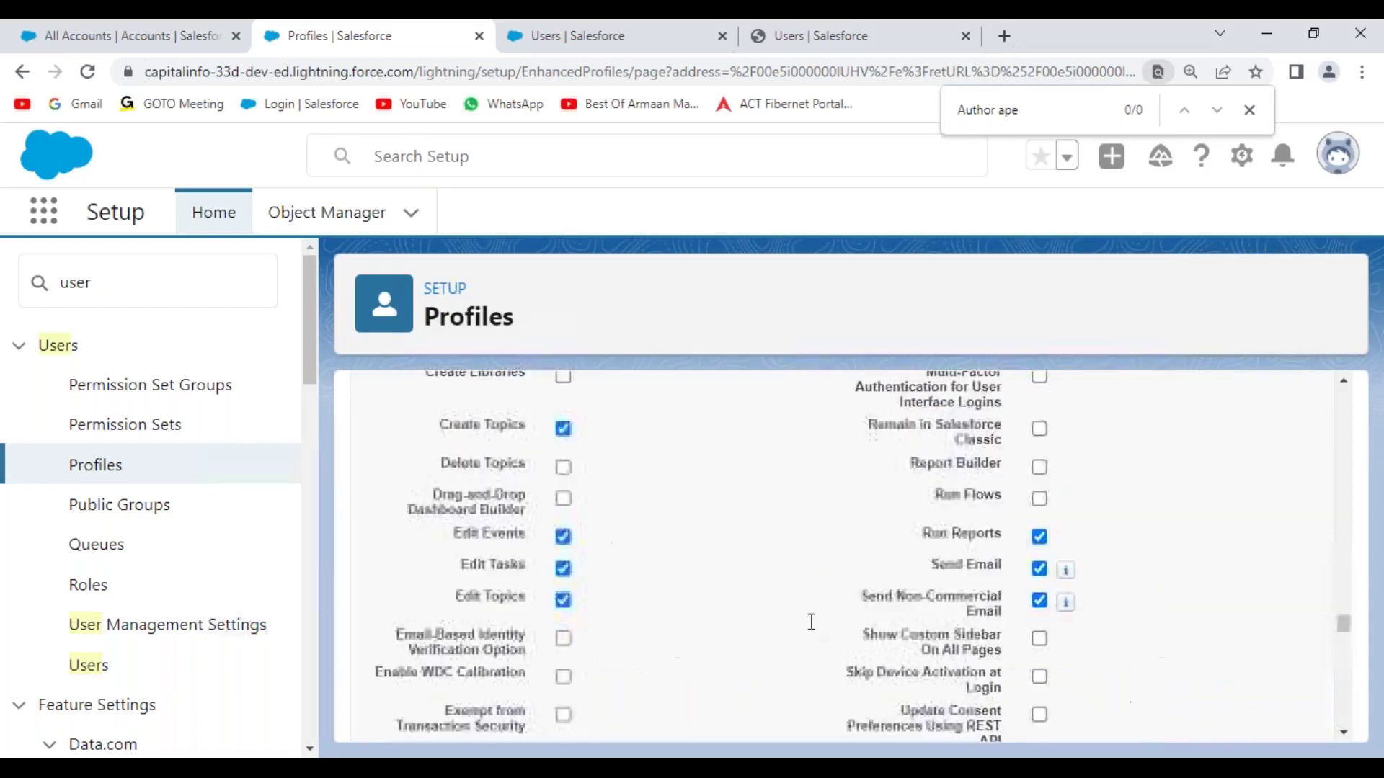
{"action": "left_click_drag", "start_coordinate": [1345, 562], "coordinate": [1344, 398]}
{"action": "left_click", "coordinate": [672, 519]}
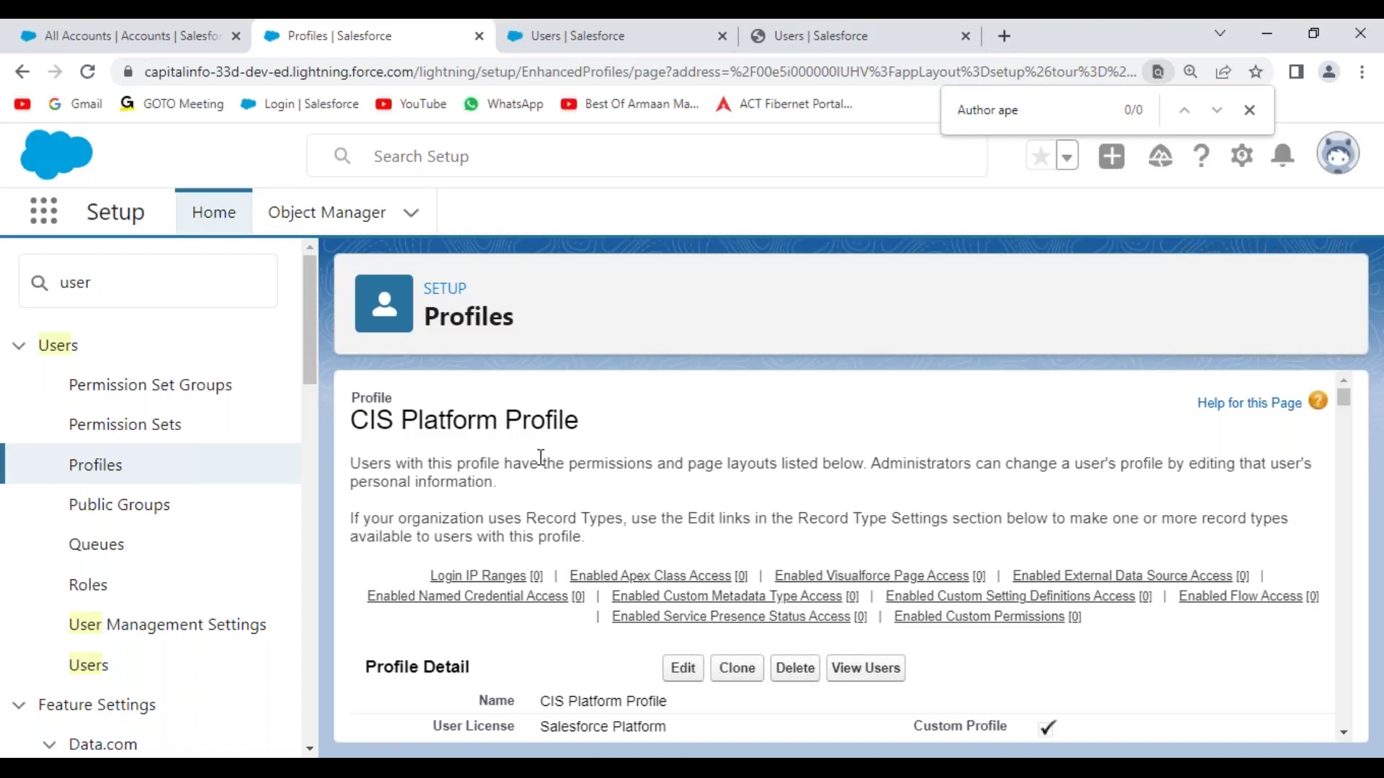
- Search Setup for 'permiss' and start a new permission set
{"action": "left_click", "coordinate": [42, 292]}
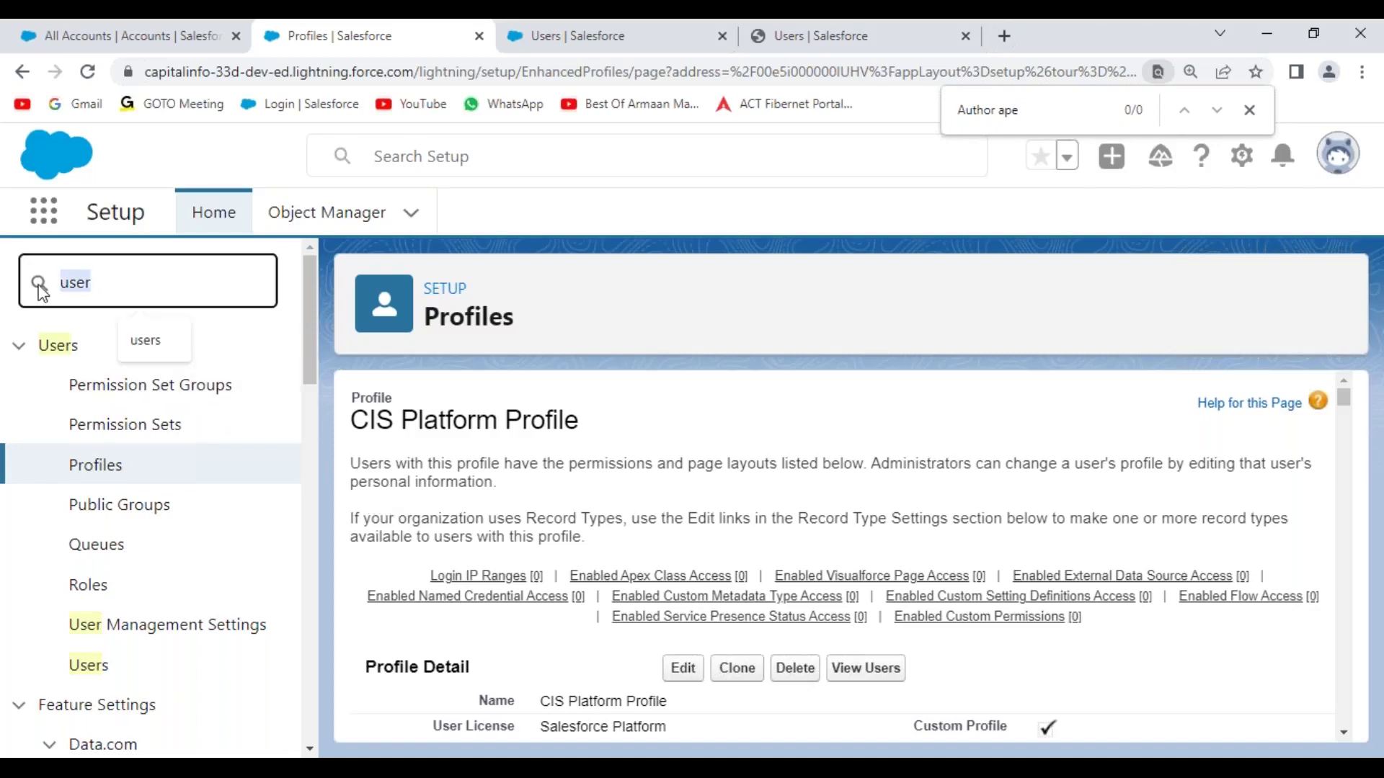
{"action": "key", "text": "BackSpace"}
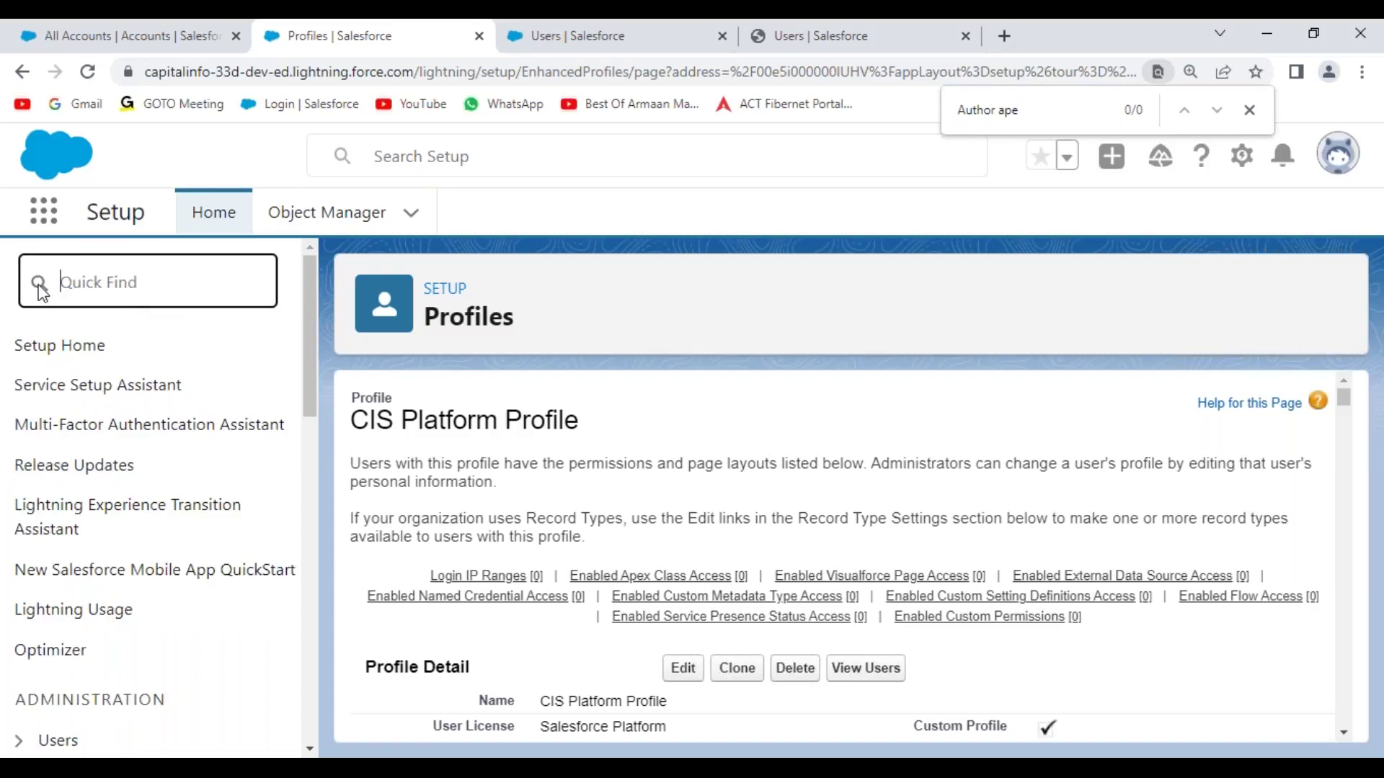
{"action": "type", "text": "permiss"}
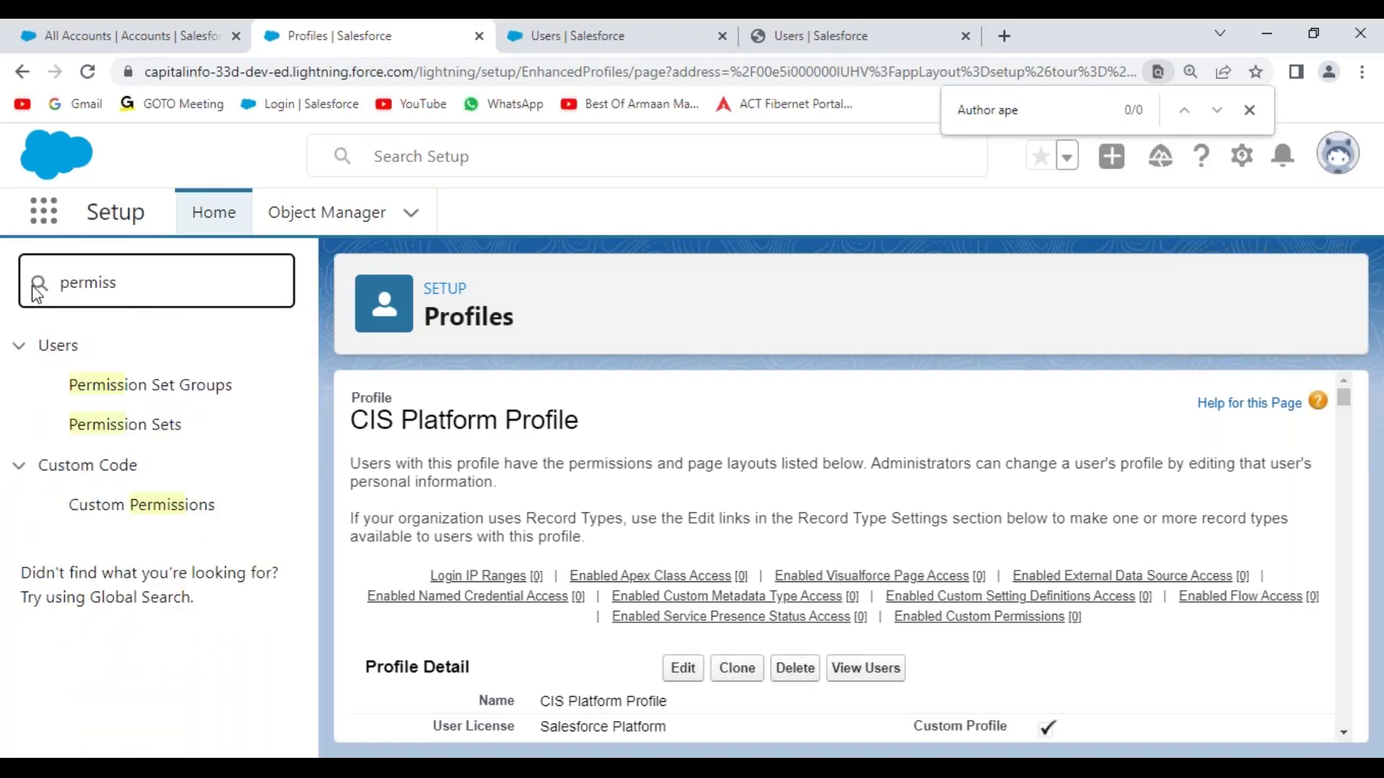
{"action": "left_click", "coordinate": [170, 437]}
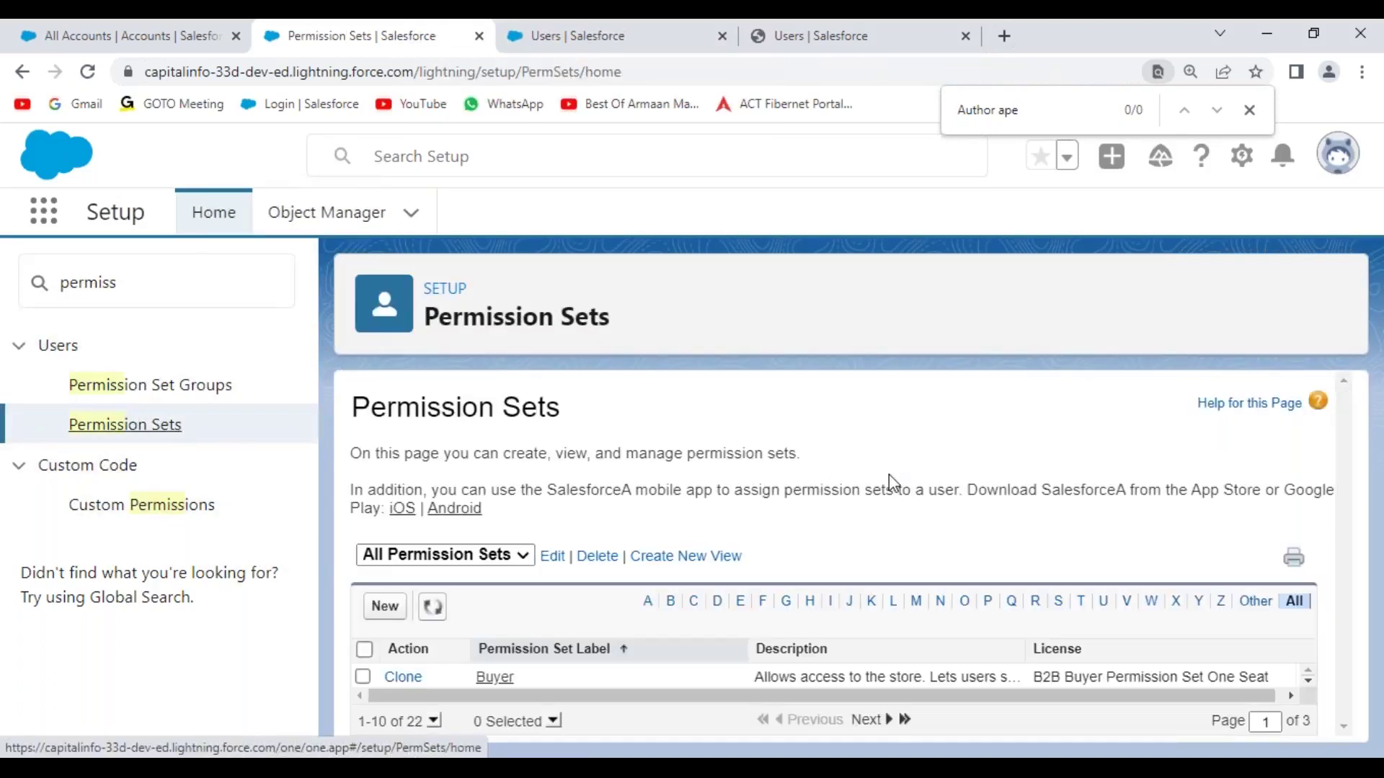
{"action": "left_click", "coordinate": [386, 607]}
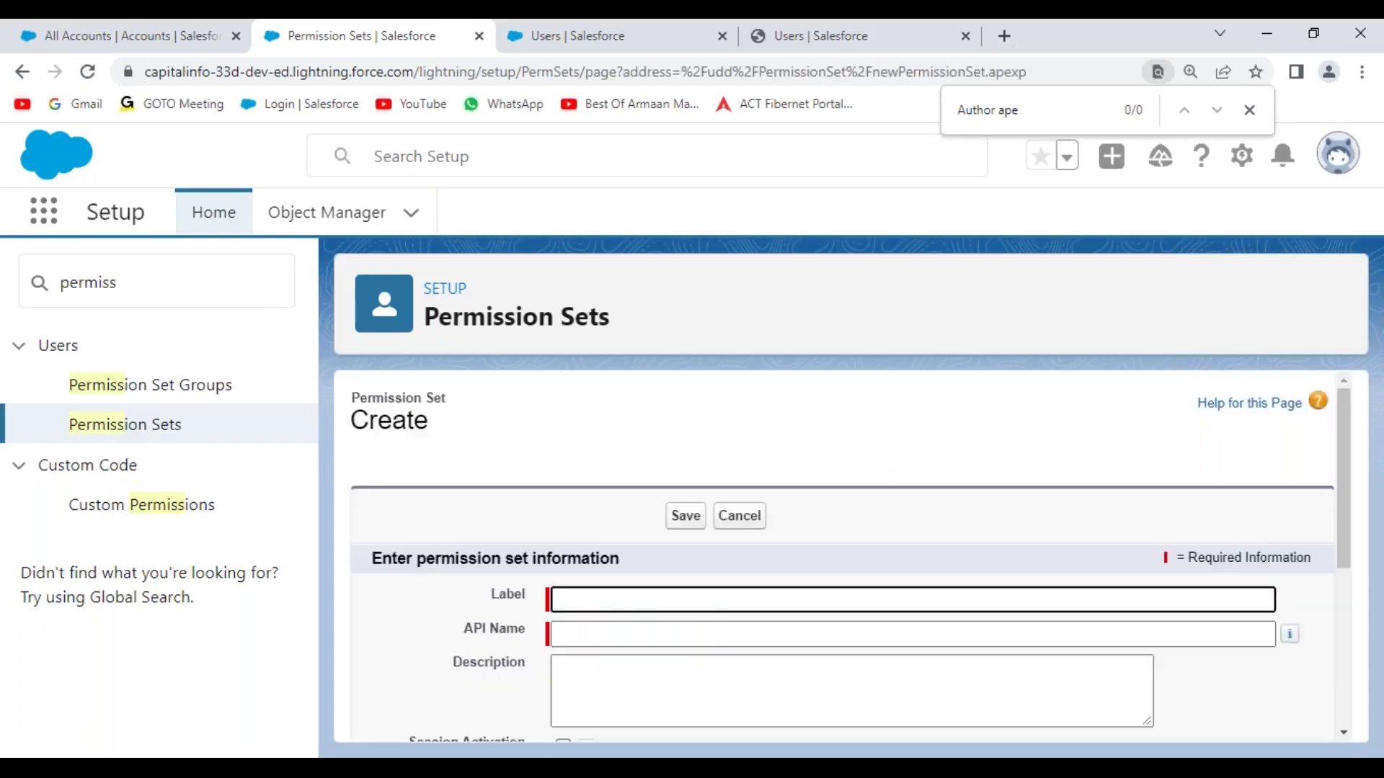
- Enter the label 'Grant Edit and Delete Permission on Account Object' so the API name auto-fills
{"action": "scroll", "coordinate": [822, 531], "scroll_direction": "down", "scroll_amount": 3}
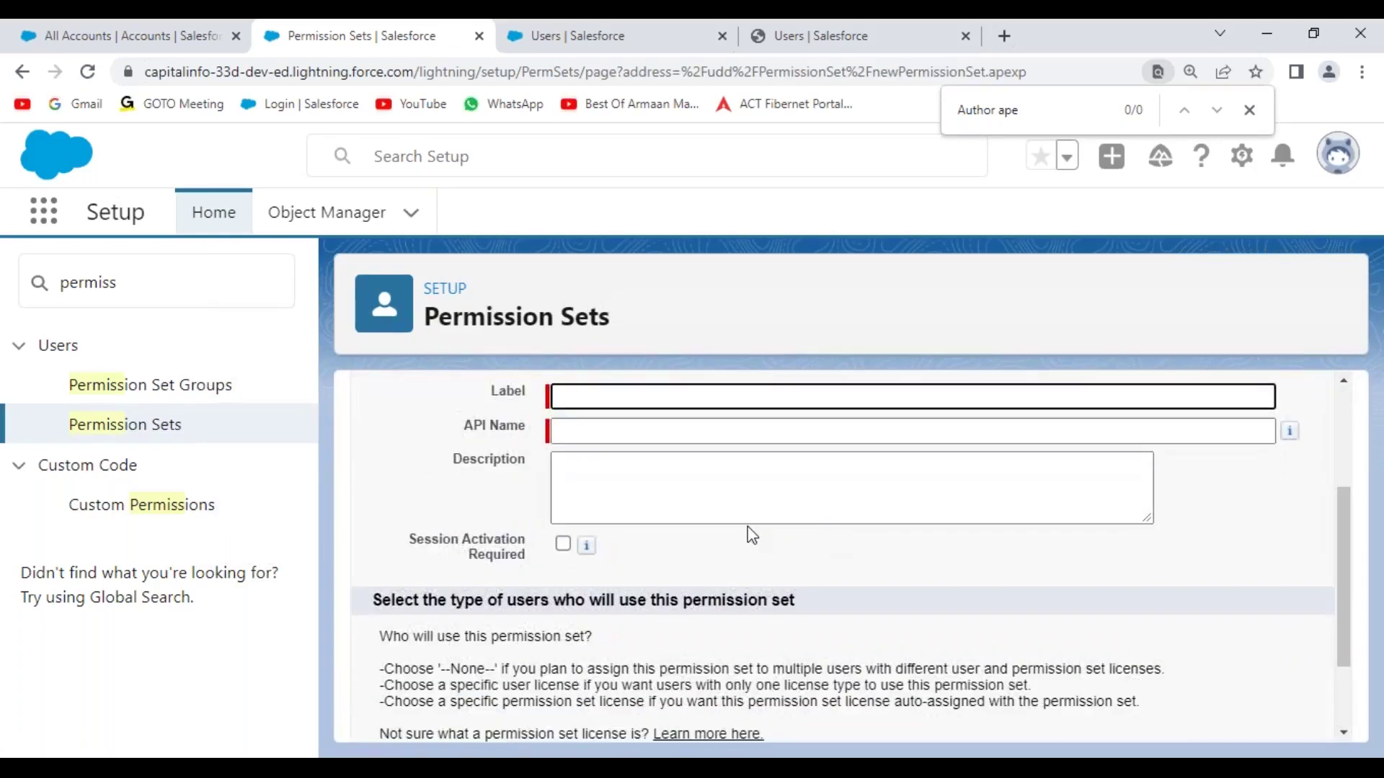
{"action": "scroll", "coordinate": [720, 532], "scroll_direction": "up", "scroll_amount": 2}
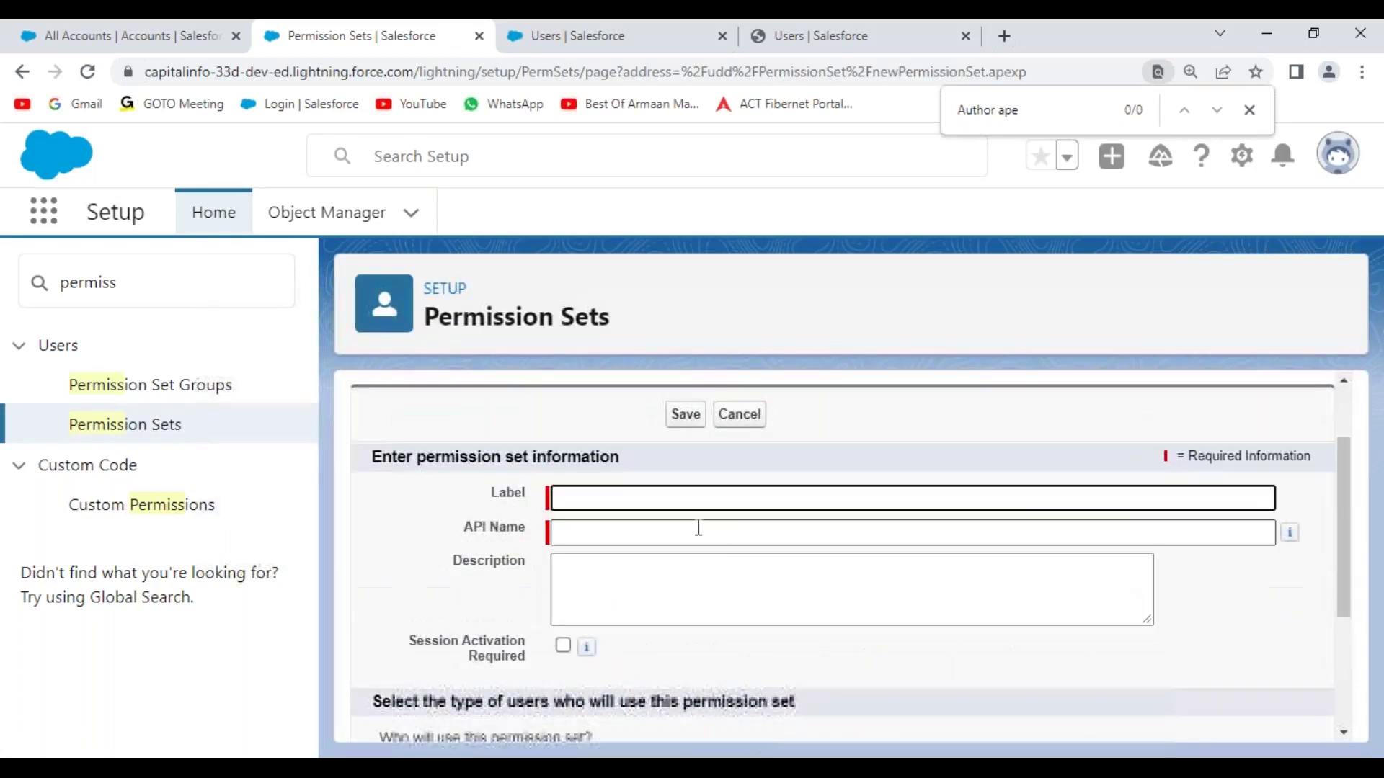
{"action": "left_click", "coordinate": [605, 495]}
{"action": "type", "text": "X"}
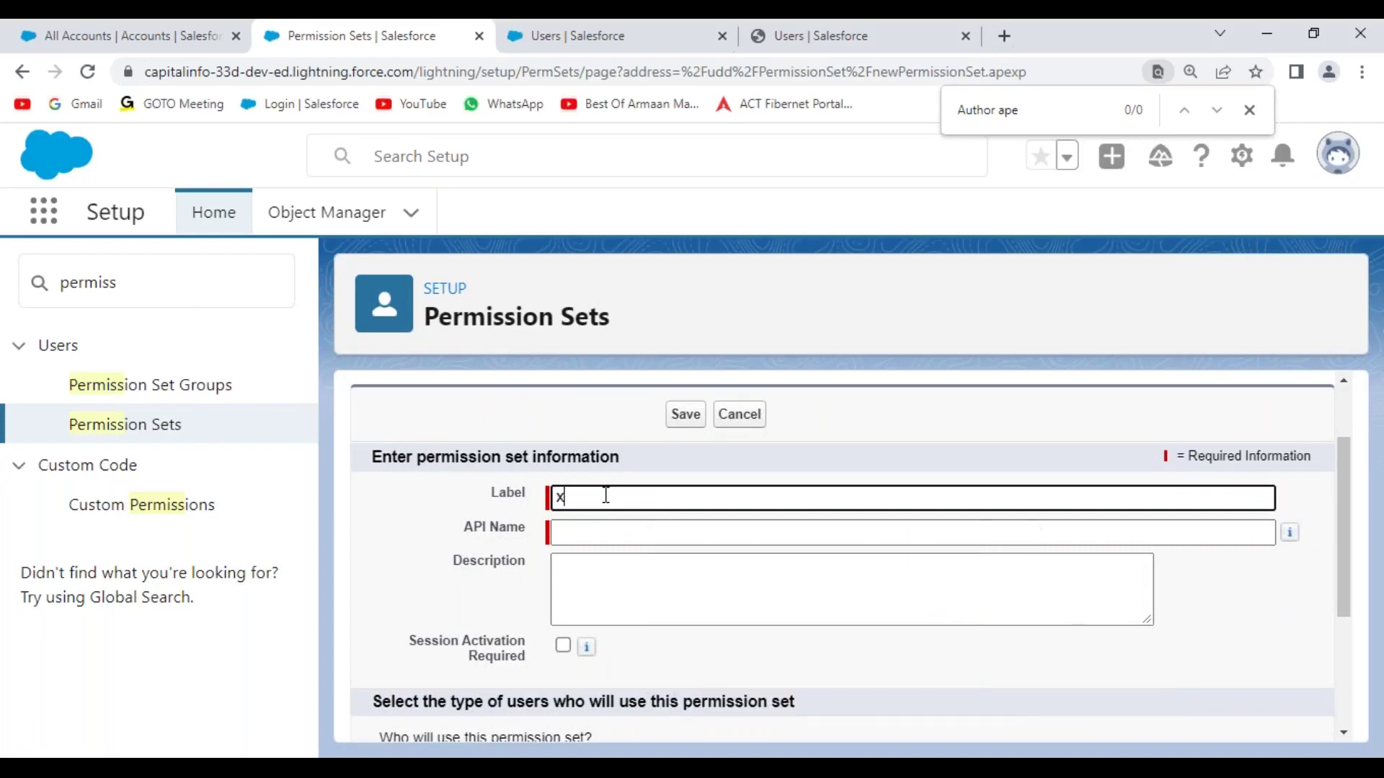
{"action": "key", "text": "BackSpace"}
{"action": "type", "text": "C"}
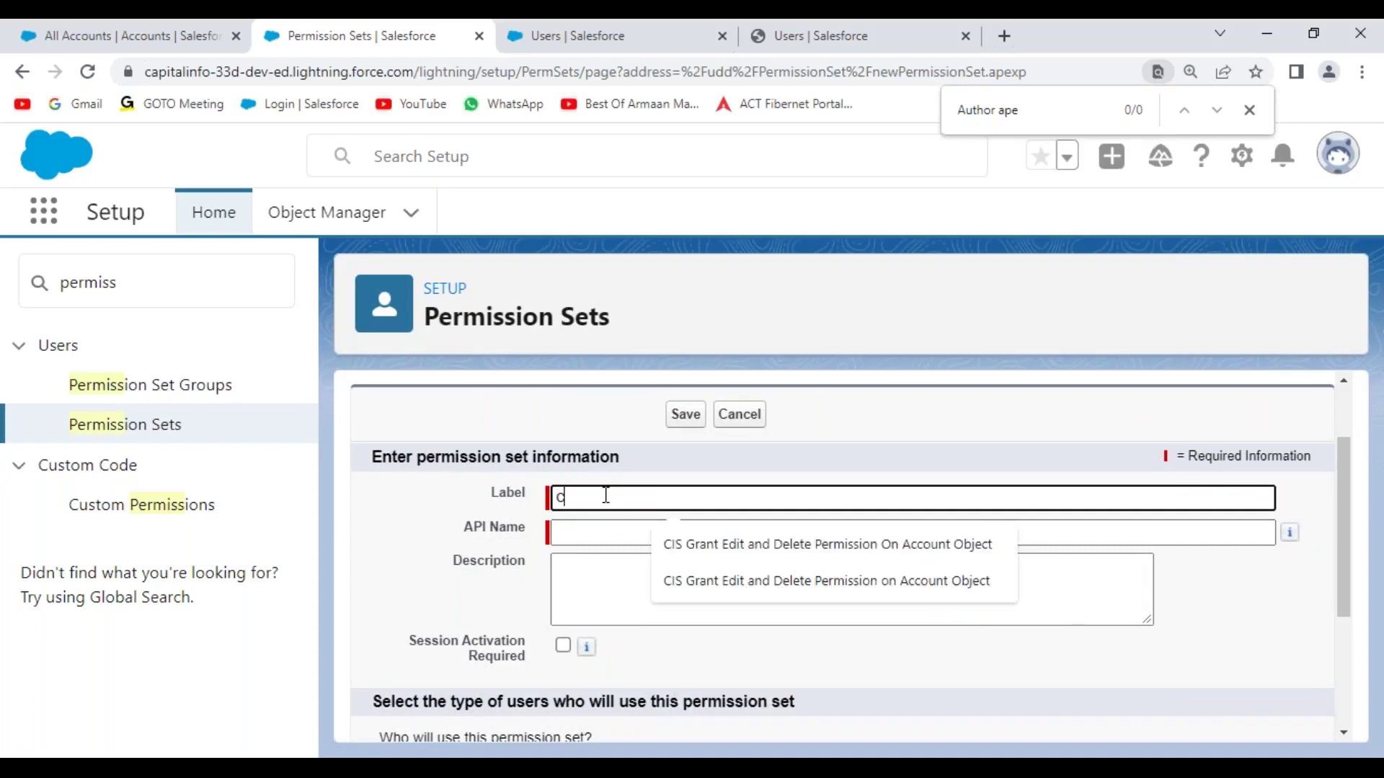
{"action": "type", "text": "Cre"}
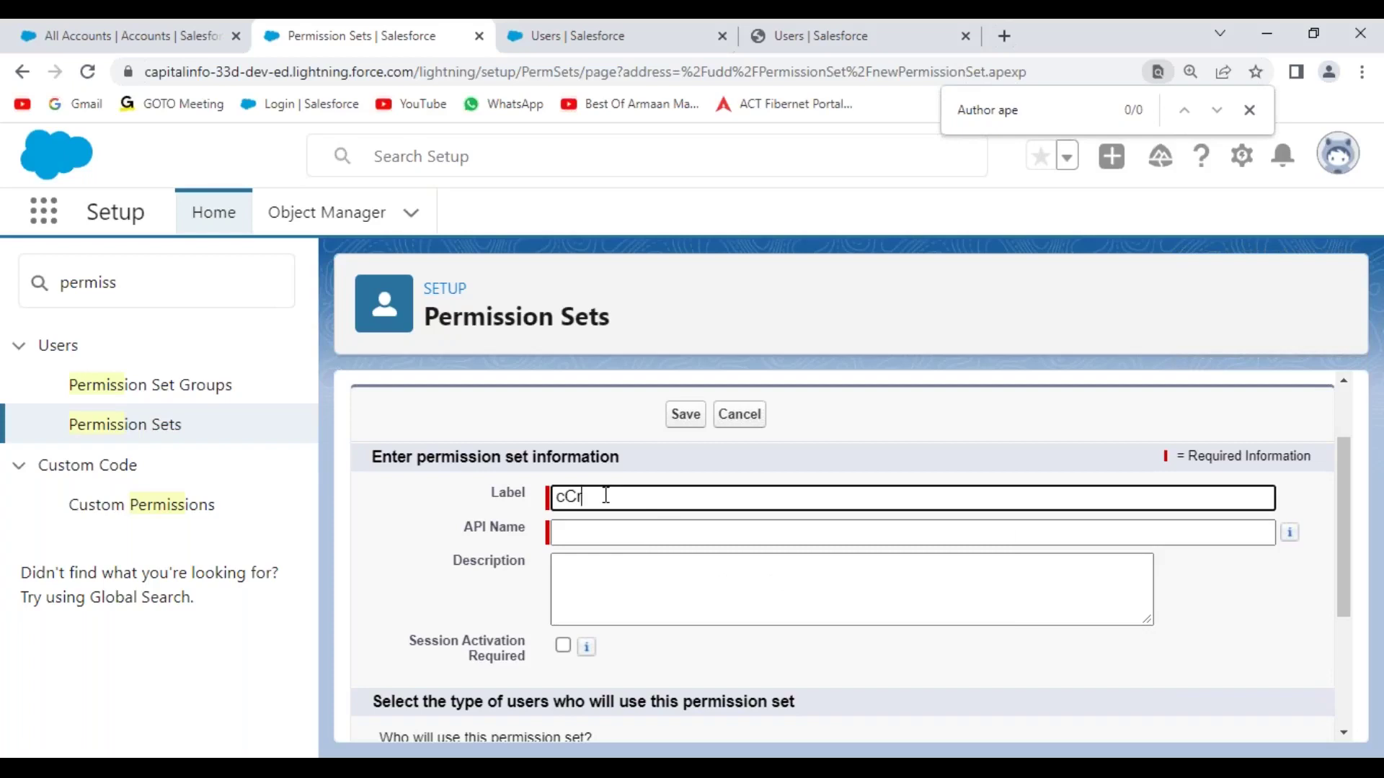
{"action": "key", "text": "BackSpace"}
{"action": "key", "text": "BackSpace"}
{"action": "type", "text": "Grat Permission"}
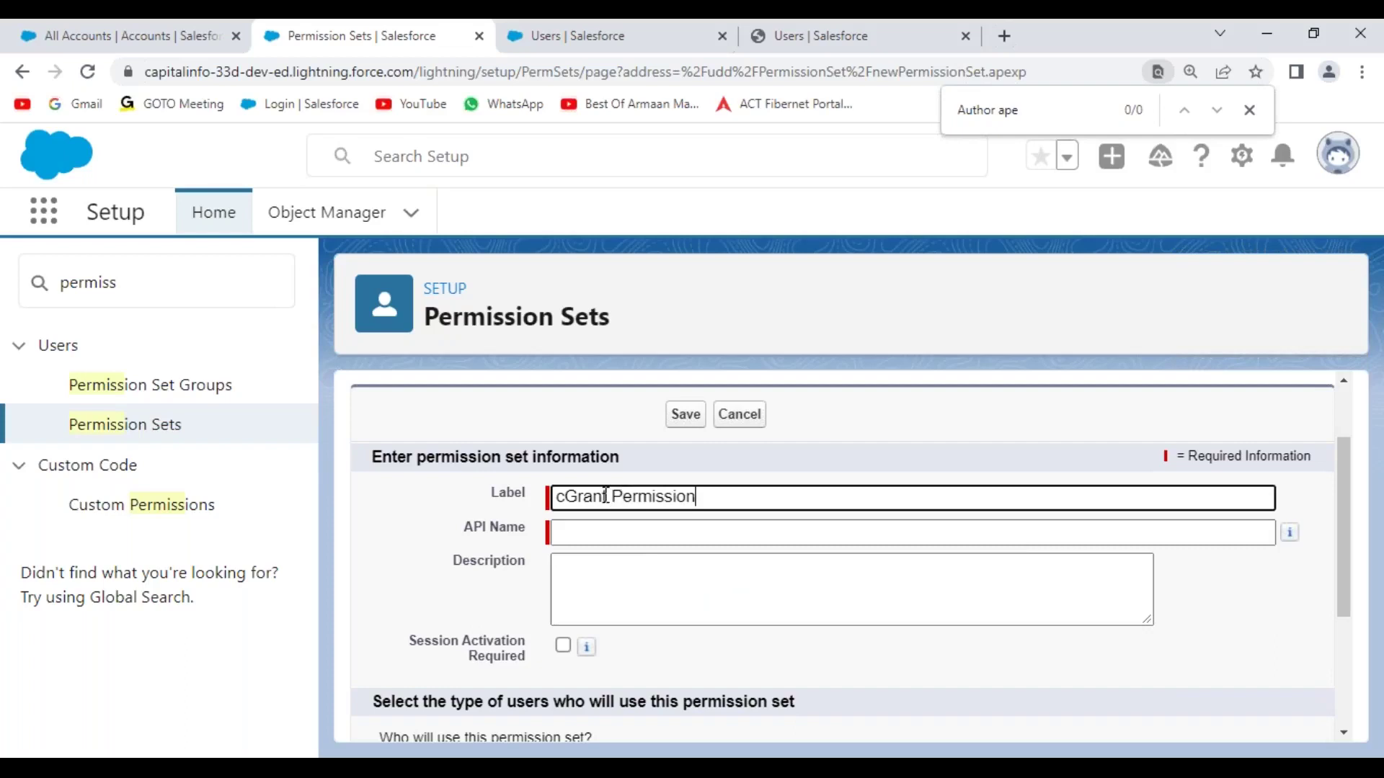
{"action": "type", "text": " on Account"}
{"action": "type", "text": "Edit and Delete"}
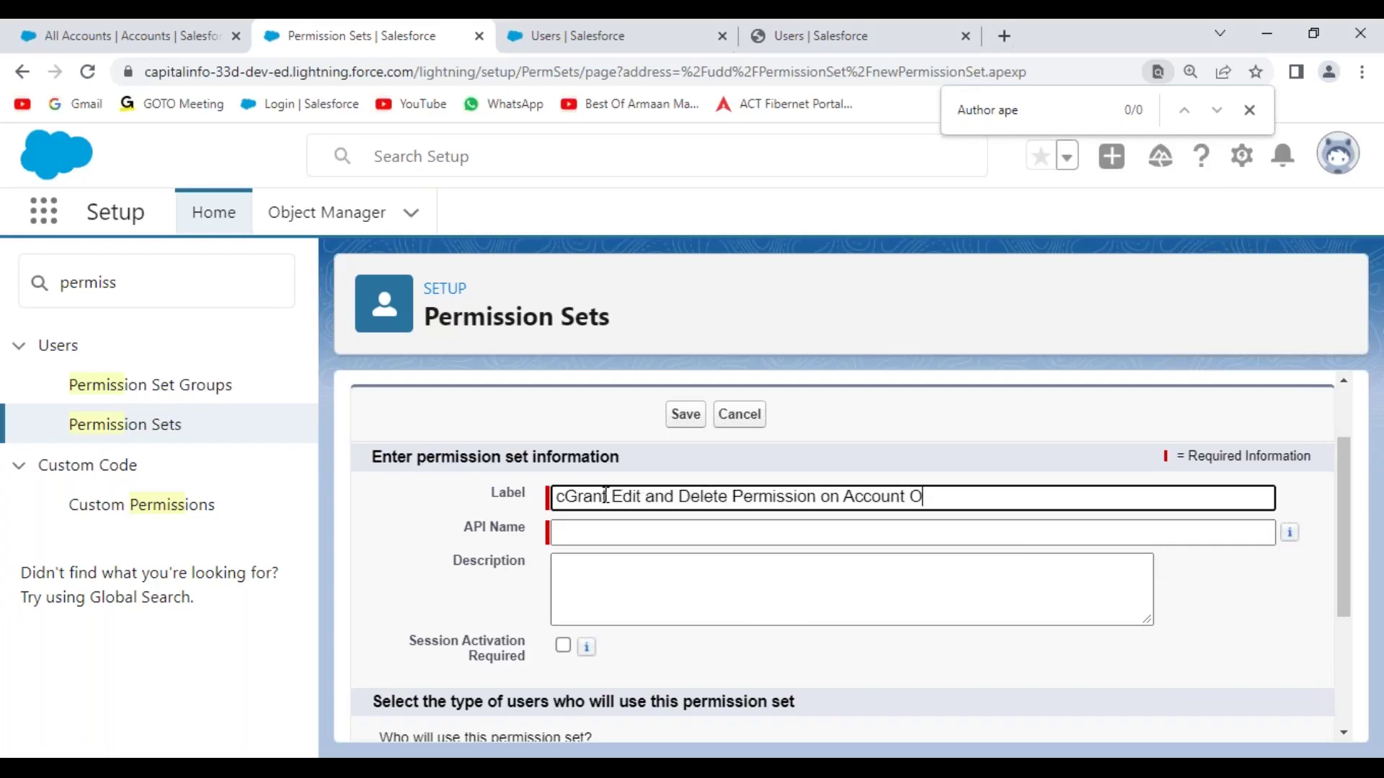
{"action": "type", "text": " ect"}
{"action": "key", "text": "Home"}
{"action": "key", "text": "Delete"}
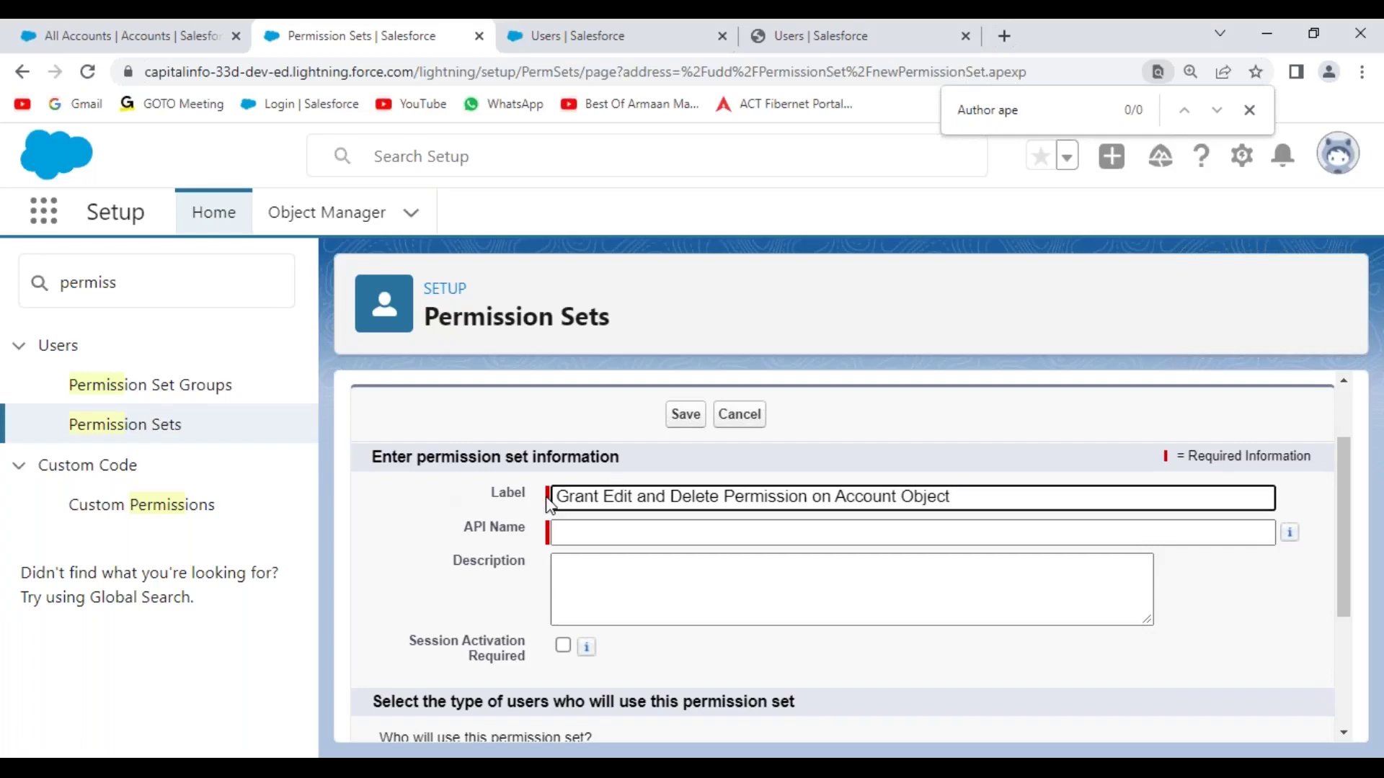
{"action": "left_click", "coordinate": [459, 506]}
- Copy the label into the Description field and save the permission set
{"action": "left_click_drag", "start_coordinate": [557, 497], "coordinate": [963, 499]}
{"action": "key", "text": "ctrl+c"}
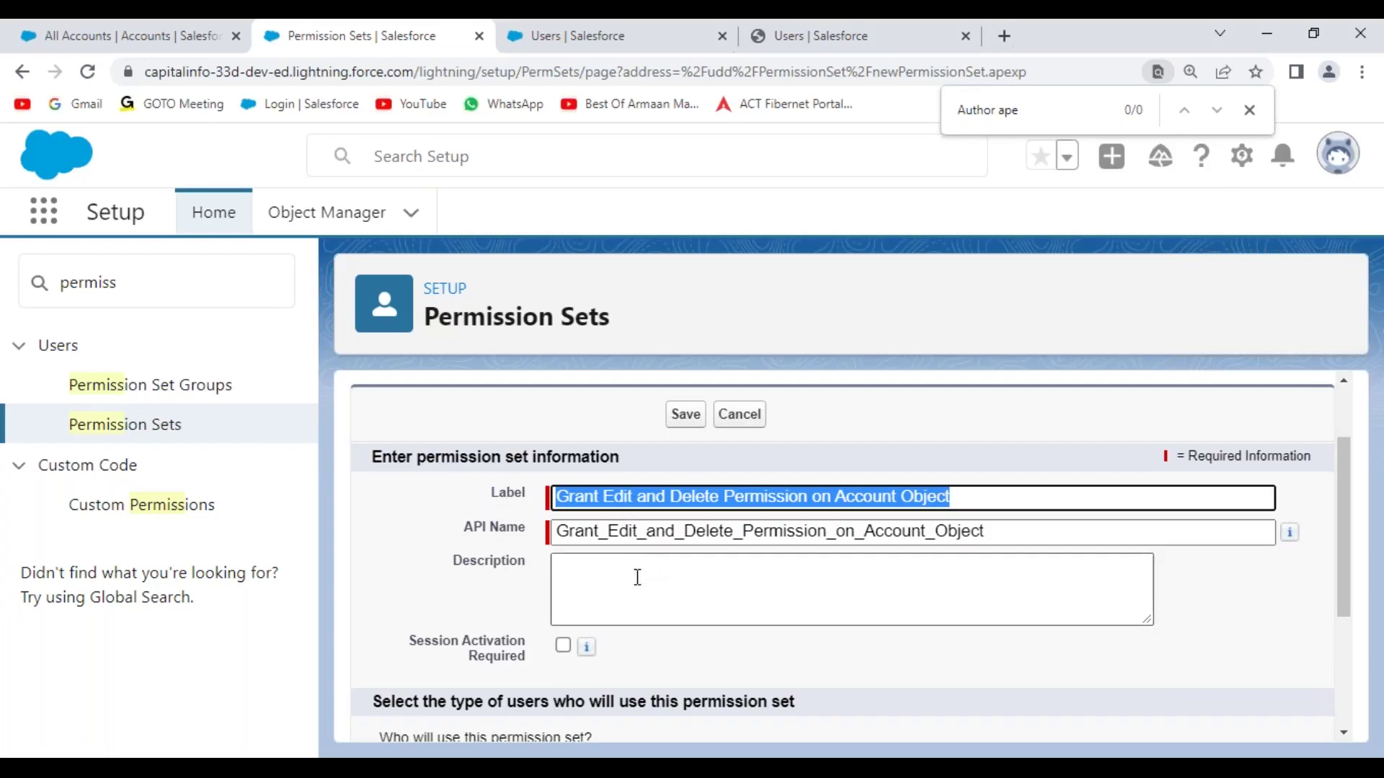
{"action": "left_click", "coordinate": [607, 575]}
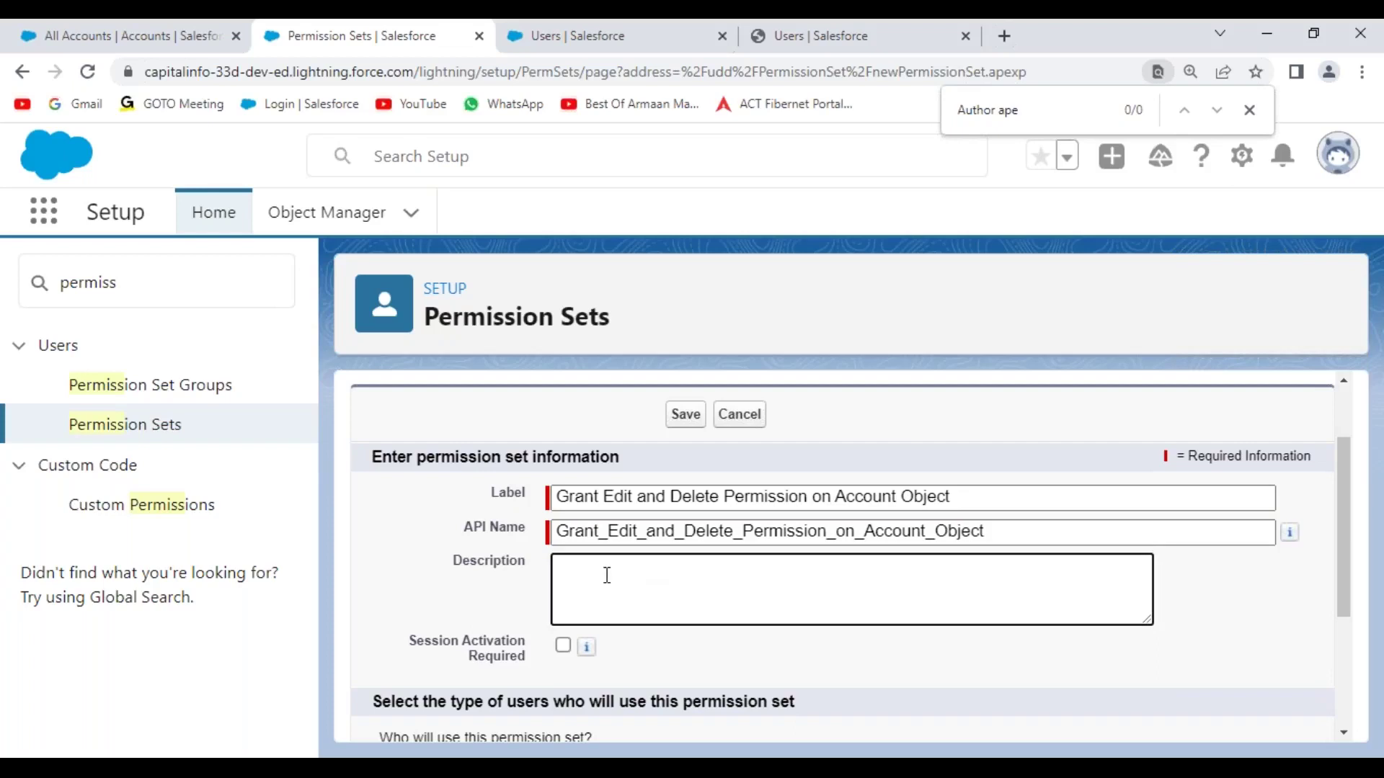
{"action": "key", "text": "ctrl+v"}
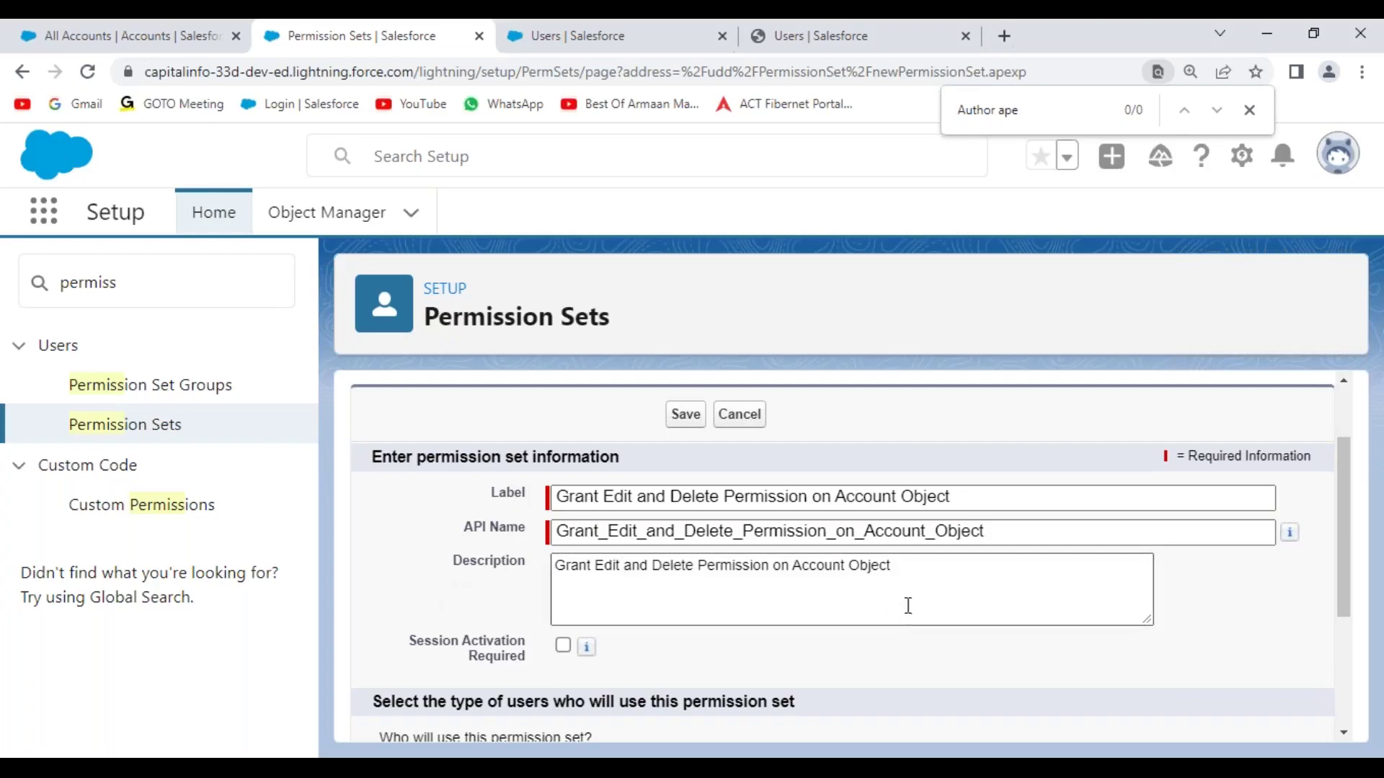
{"action": "left_click", "coordinate": [686, 416]}
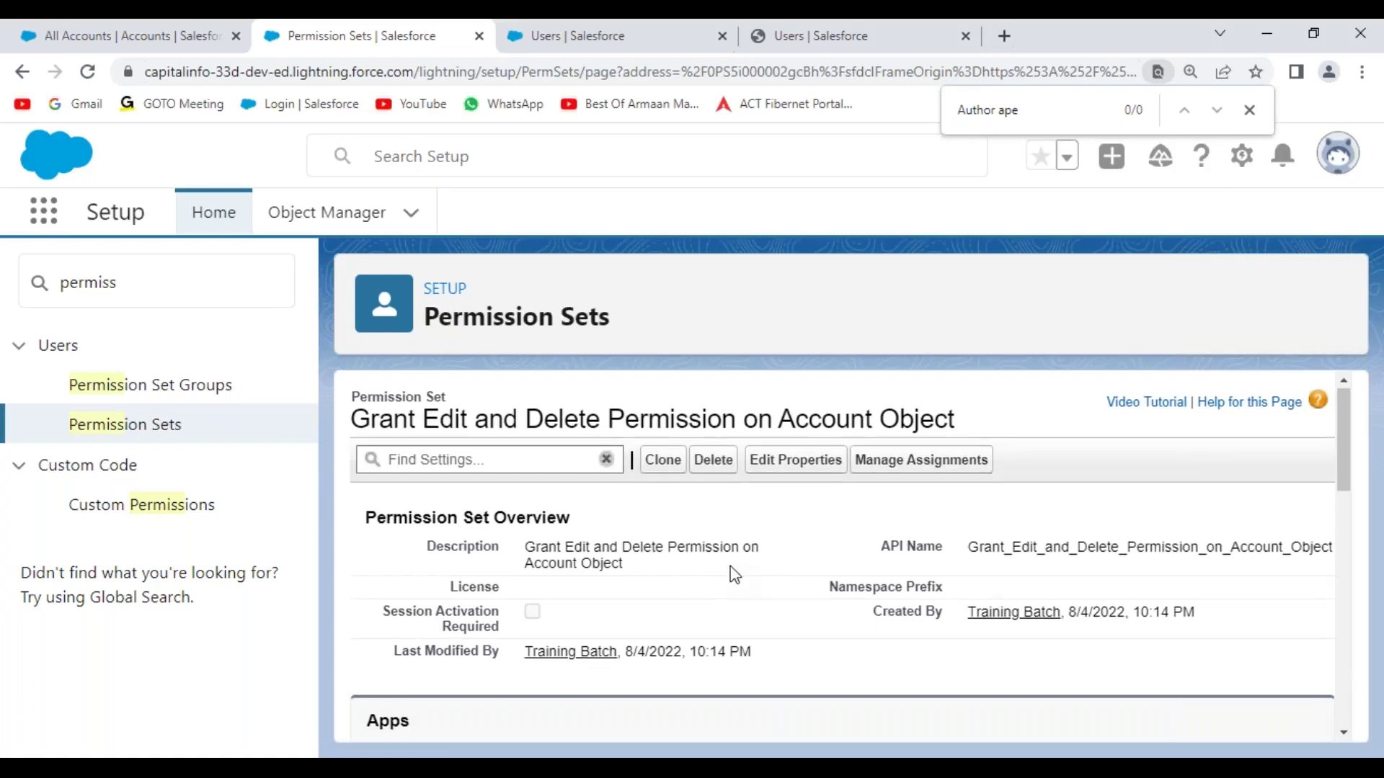
- Look through the new permission set's Apps and System sections and go to Object Settings
{"action": "scroll", "coordinate": [732, 574], "scroll_direction": "down", "scroll_amount": 4}
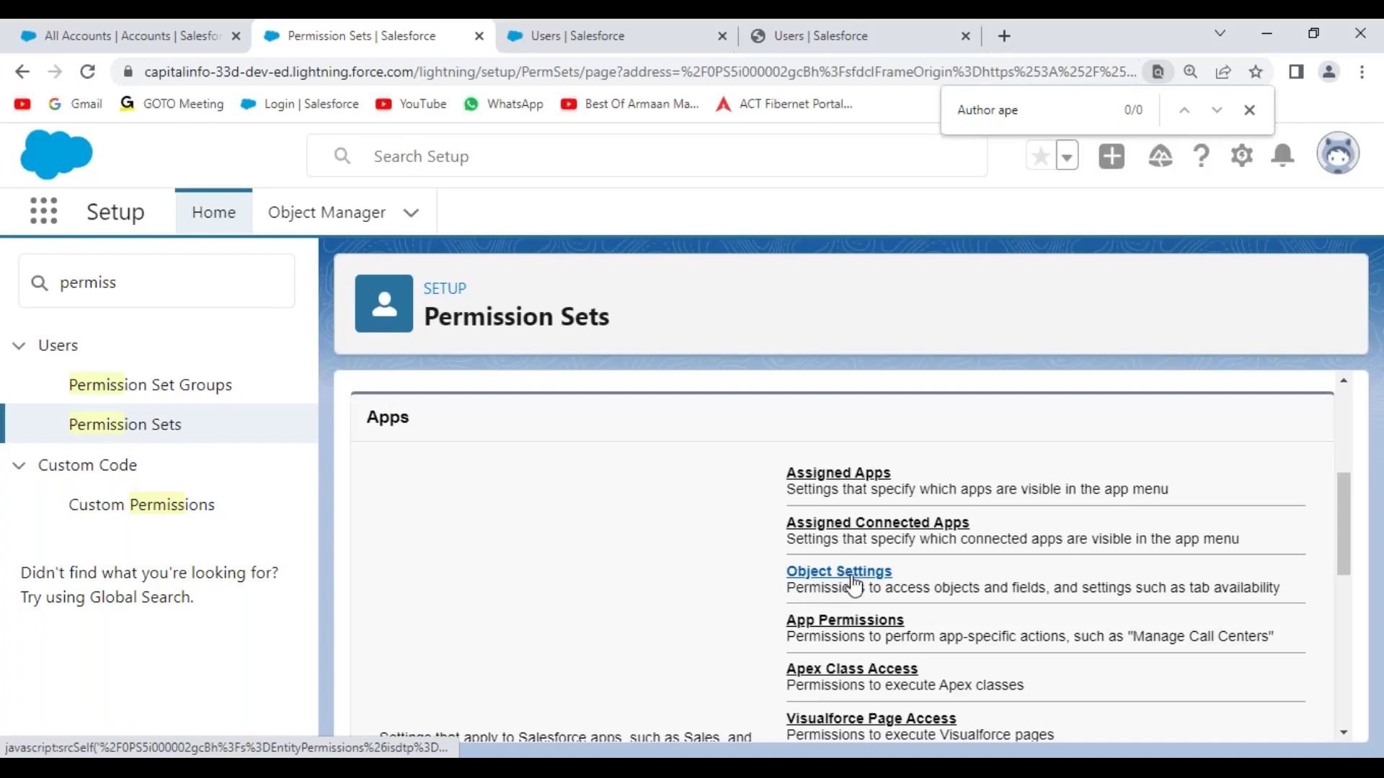
{"action": "scroll", "coordinate": [915, 591], "scroll_direction": "down", "scroll_amount": 3}
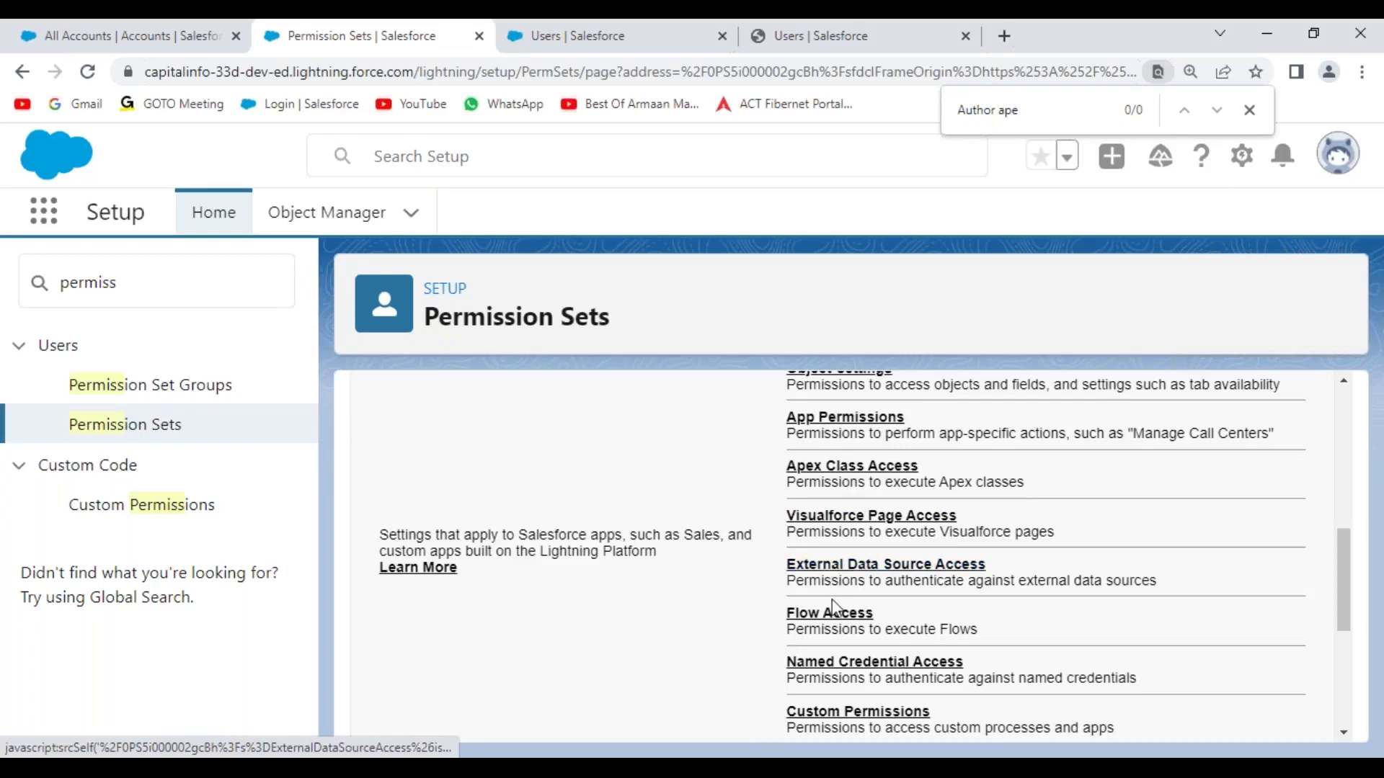
{"action": "scroll", "coordinate": [889, 634], "scroll_direction": "down", "scroll_amount": 2}
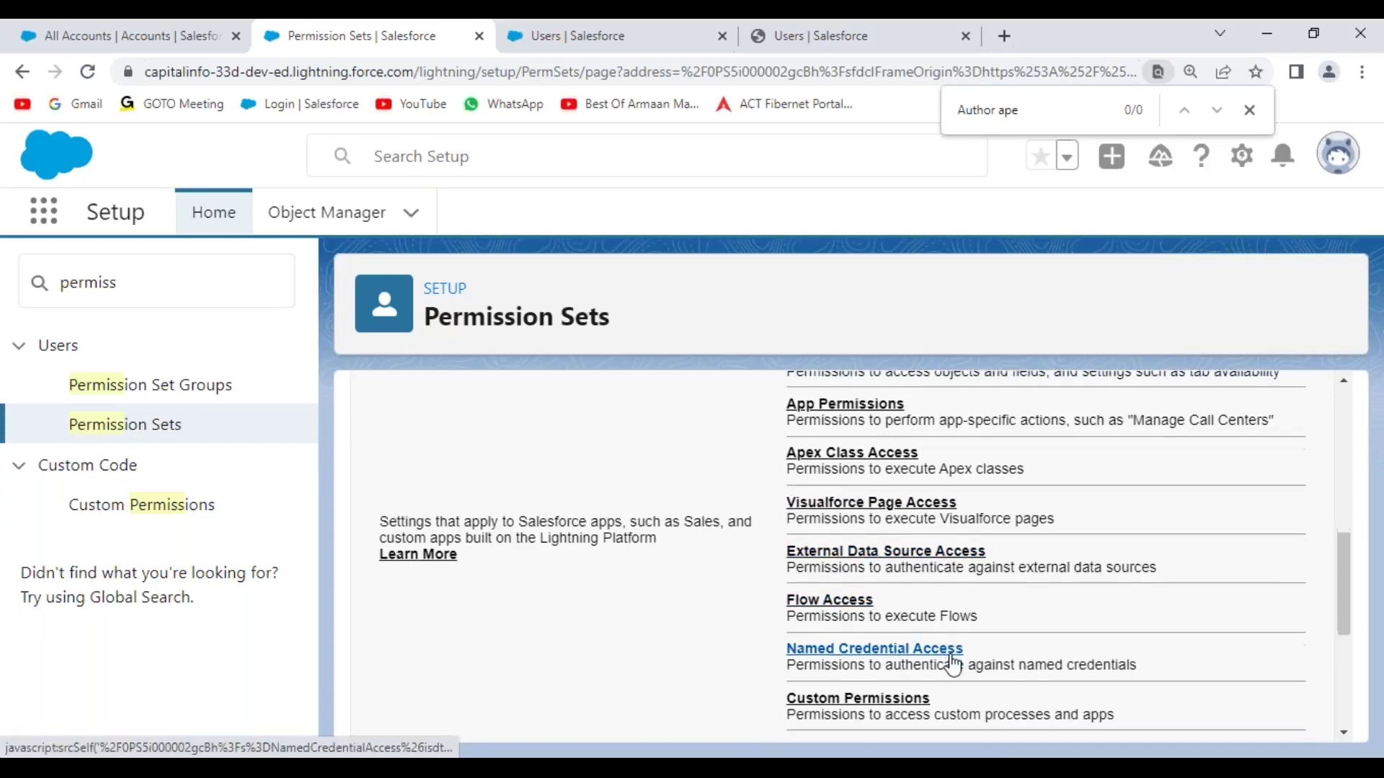
{"action": "scroll", "coordinate": [890, 619], "scroll_direction": "down", "scroll_amount": 2}
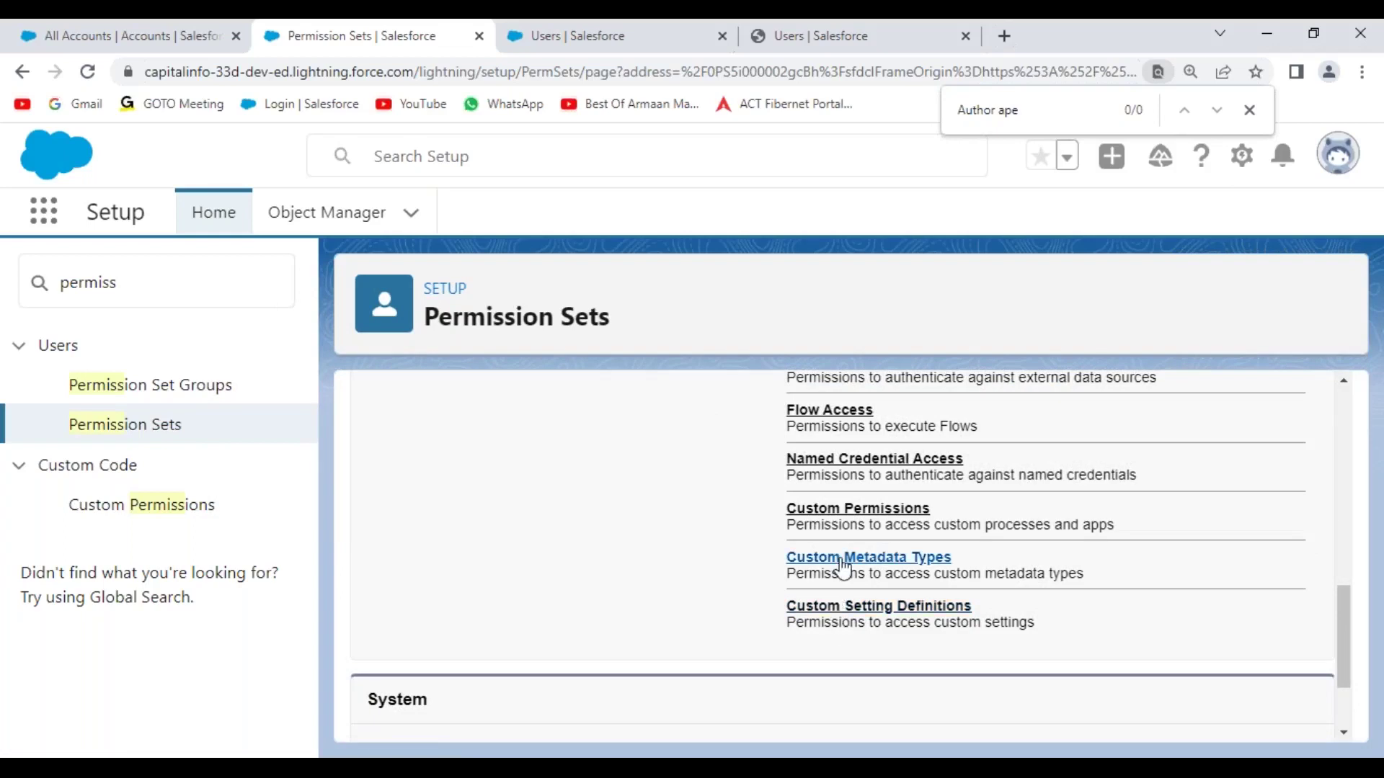
{"action": "scroll", "coordinate": [735, 627], "scroll_direction": "down", "scroll_amount": 2}
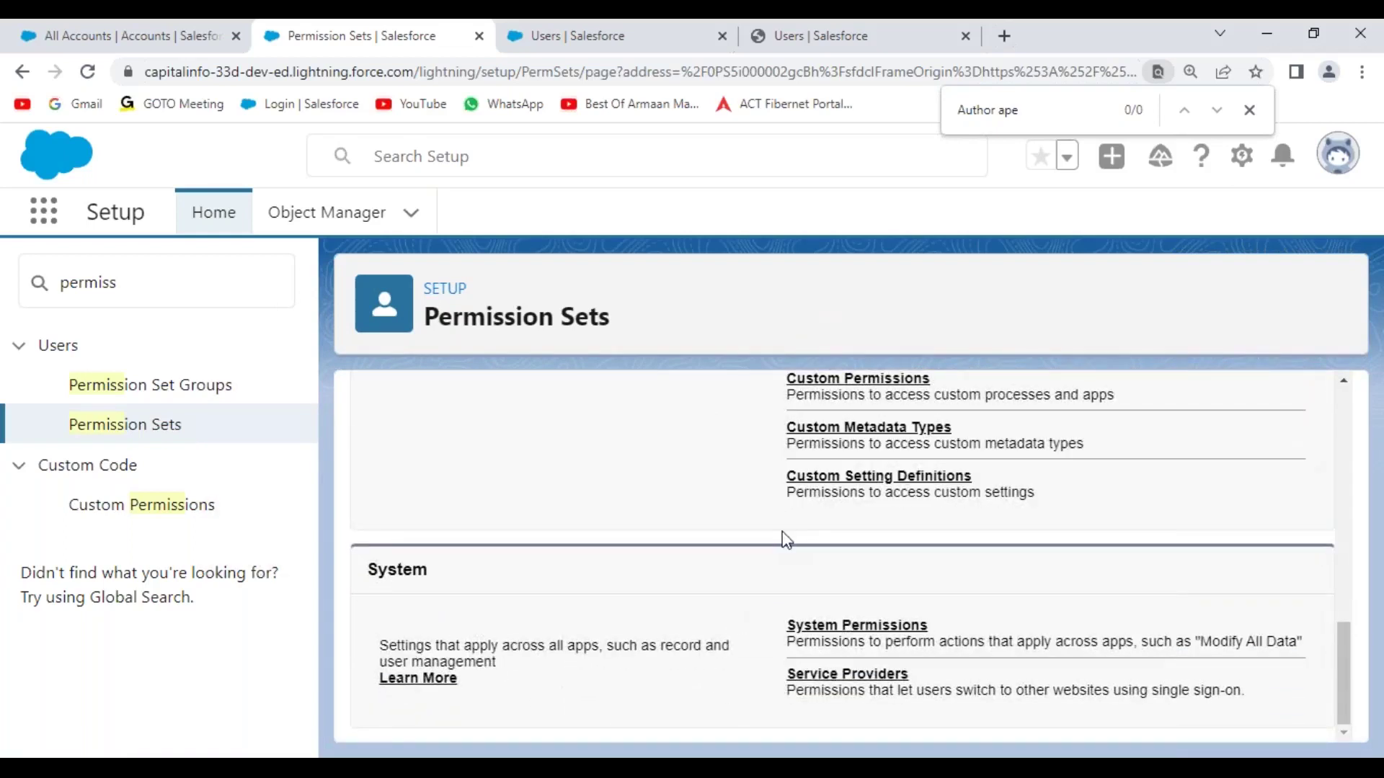
{"action": "scroll", "coordinate": [785, 541], "scroll_direction": "up", "scroll_amount": 10}
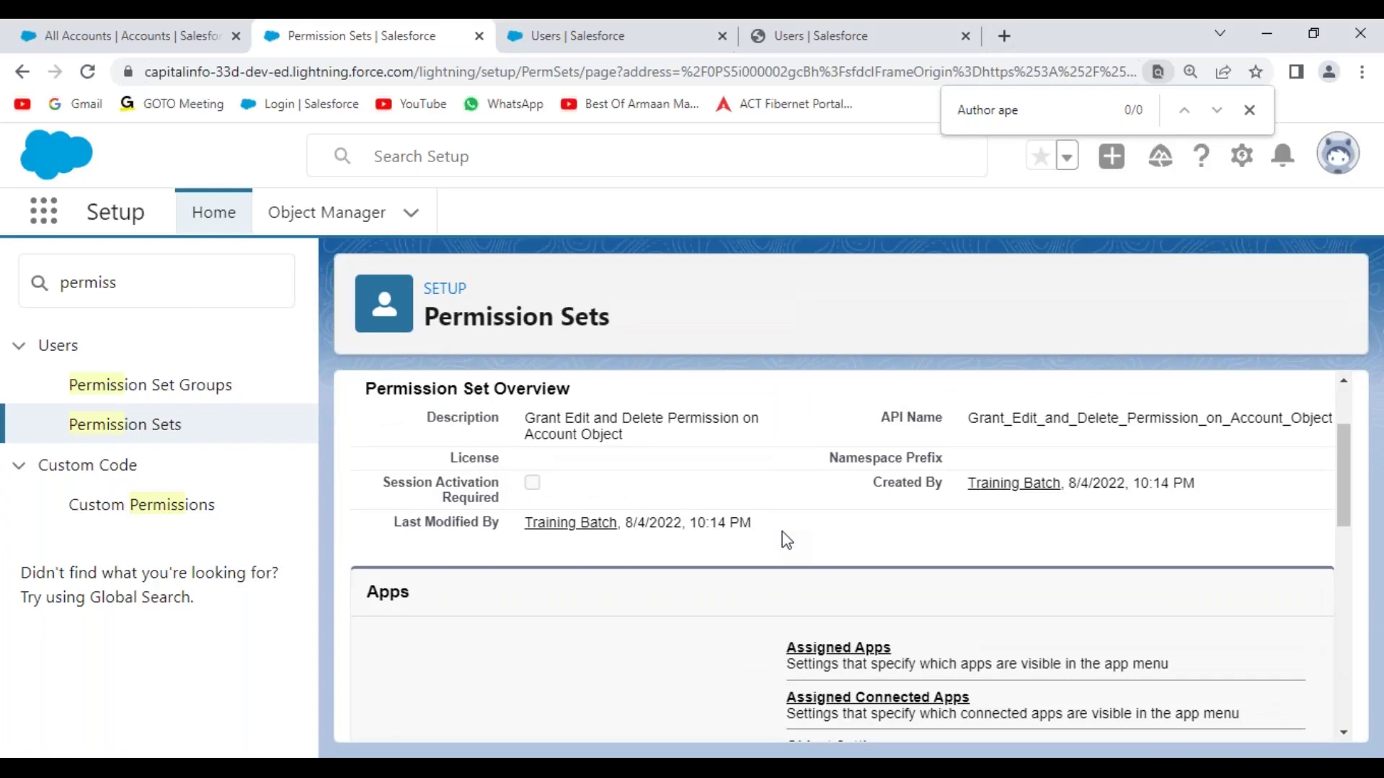
{"action": "scroll", "coordinate": [786, 541], "scroll_direction": "down", "scroll_amount": 3}
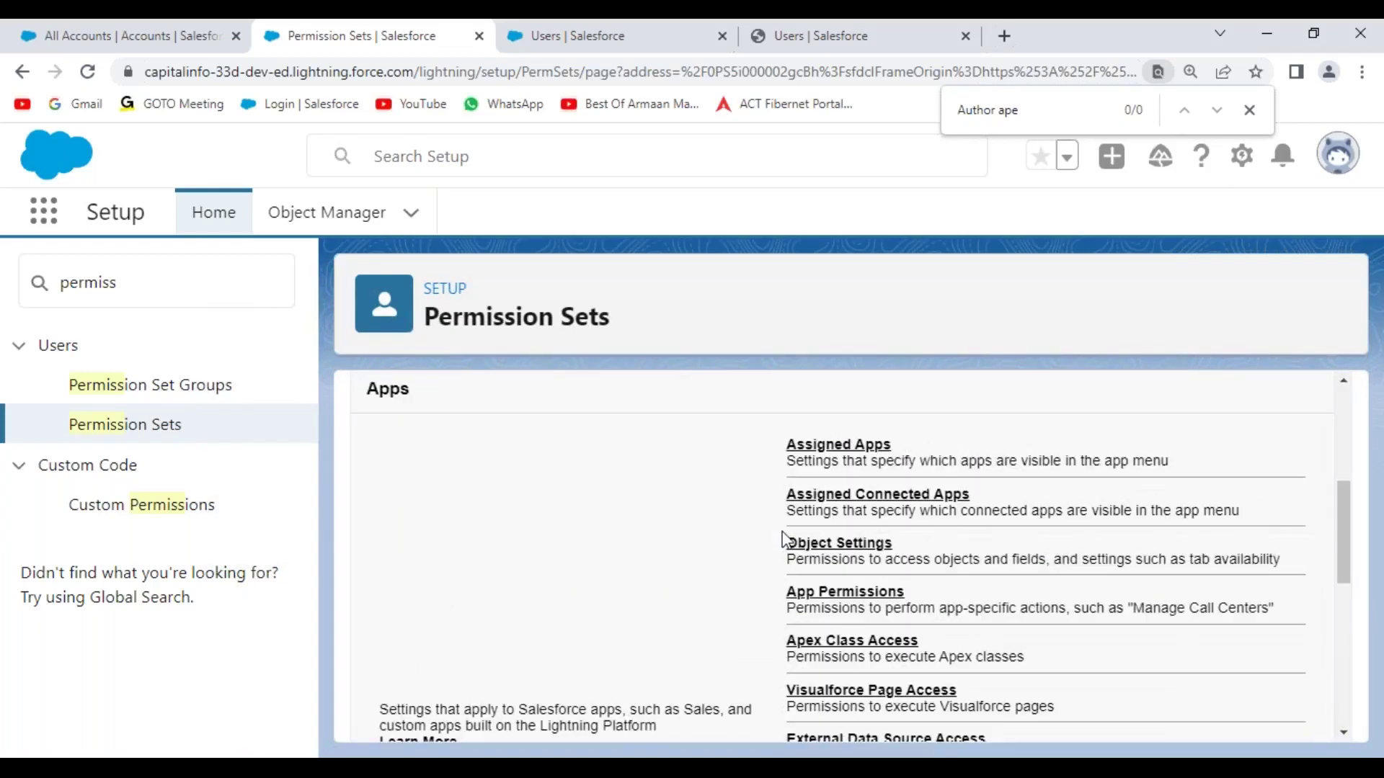
{"action": "scroll", "coordinate": [784, 539], "scroll_direction": "down", "scroll_amount": 2}
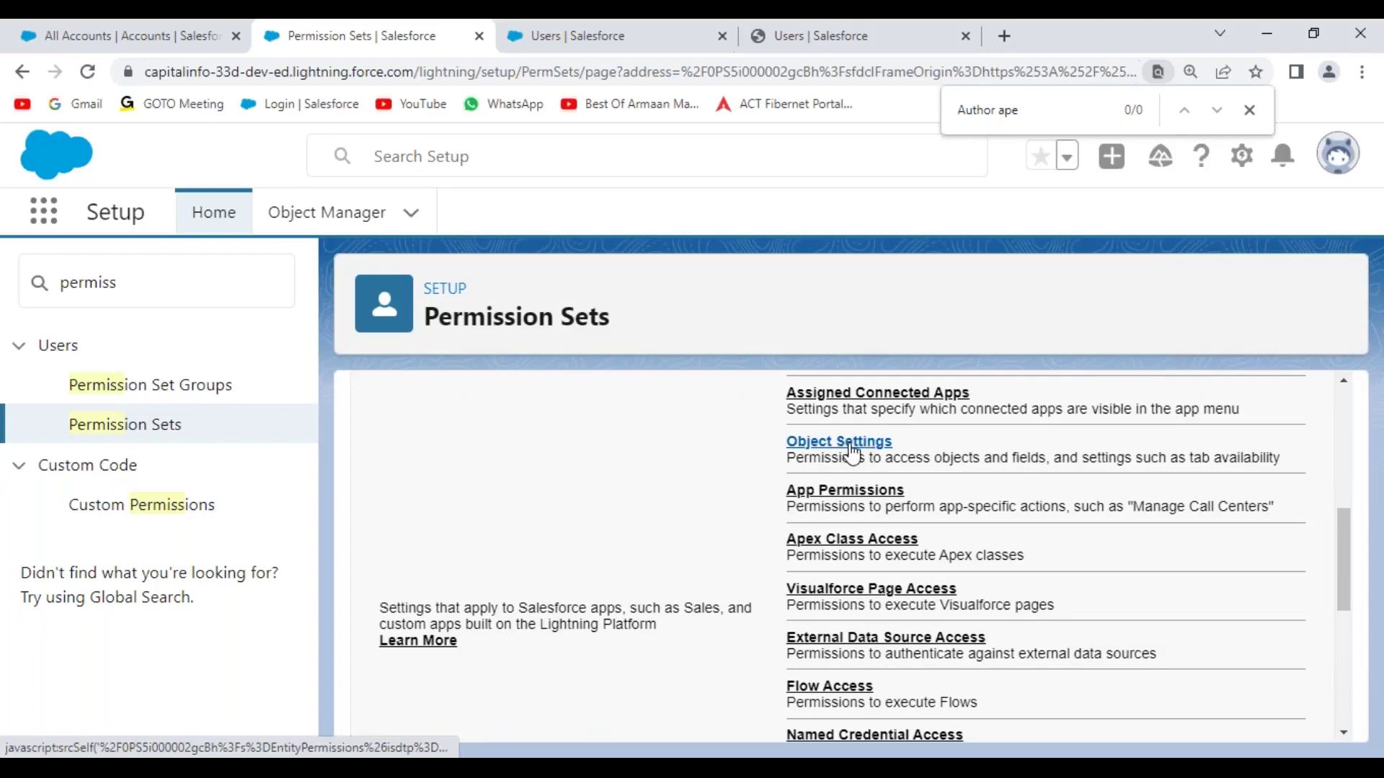
{"action": "left_click", "coordinate": [852, 450]}
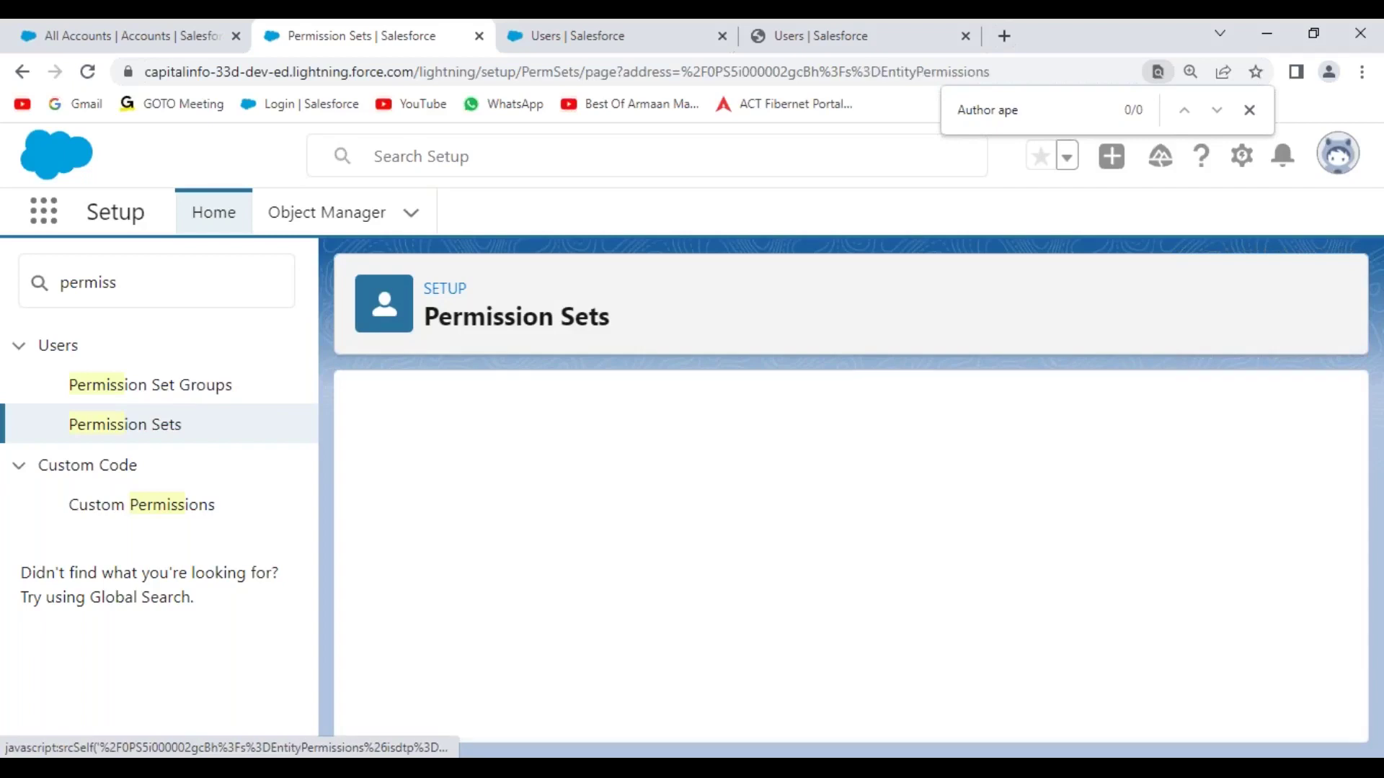
- Open the Accounts entry in the permission set's Object Settings
{"action": "scroll", "coordinate": [629, 591], "scroll_direction": "down", "scroll_amount": 3}
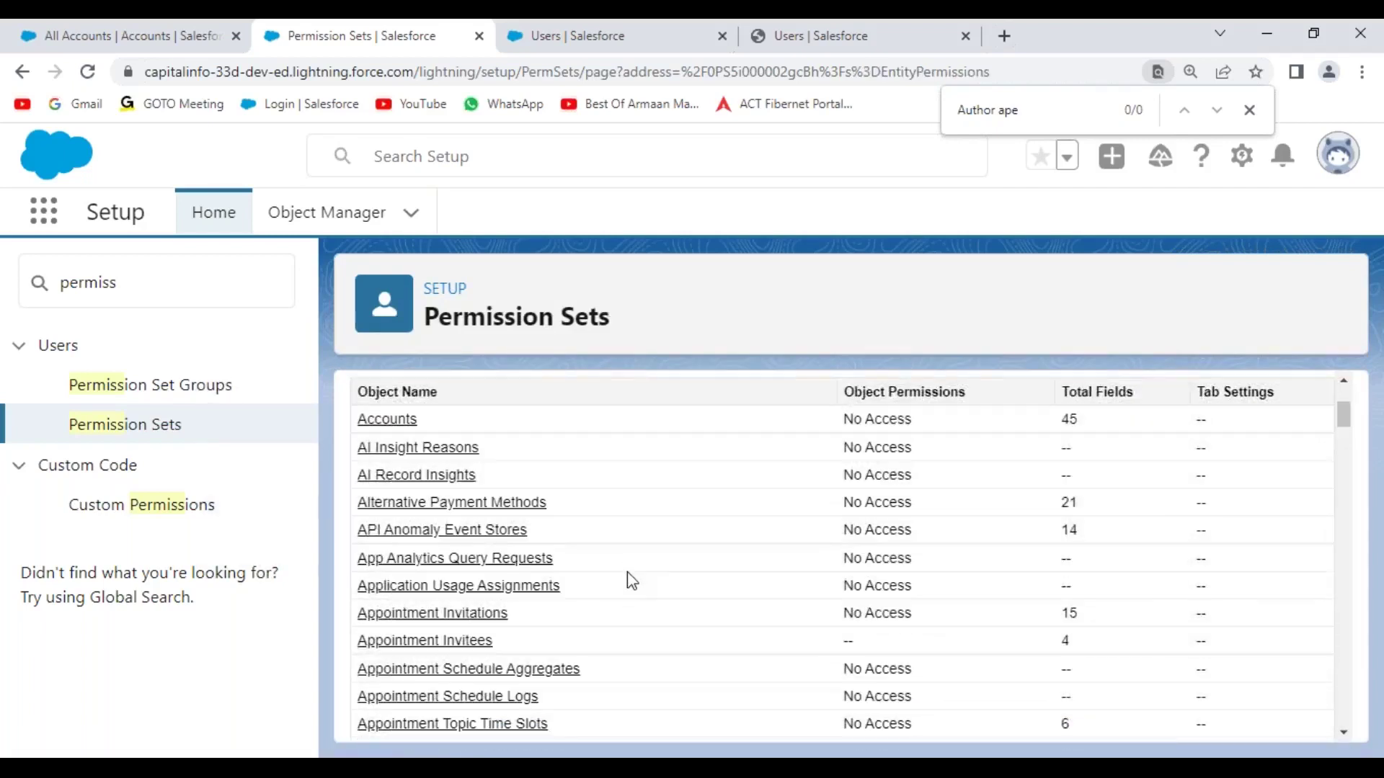
{"action": "scroll", "coordinate": [643, 571], "scroll_direction": "up", "scroll_amount": 2}
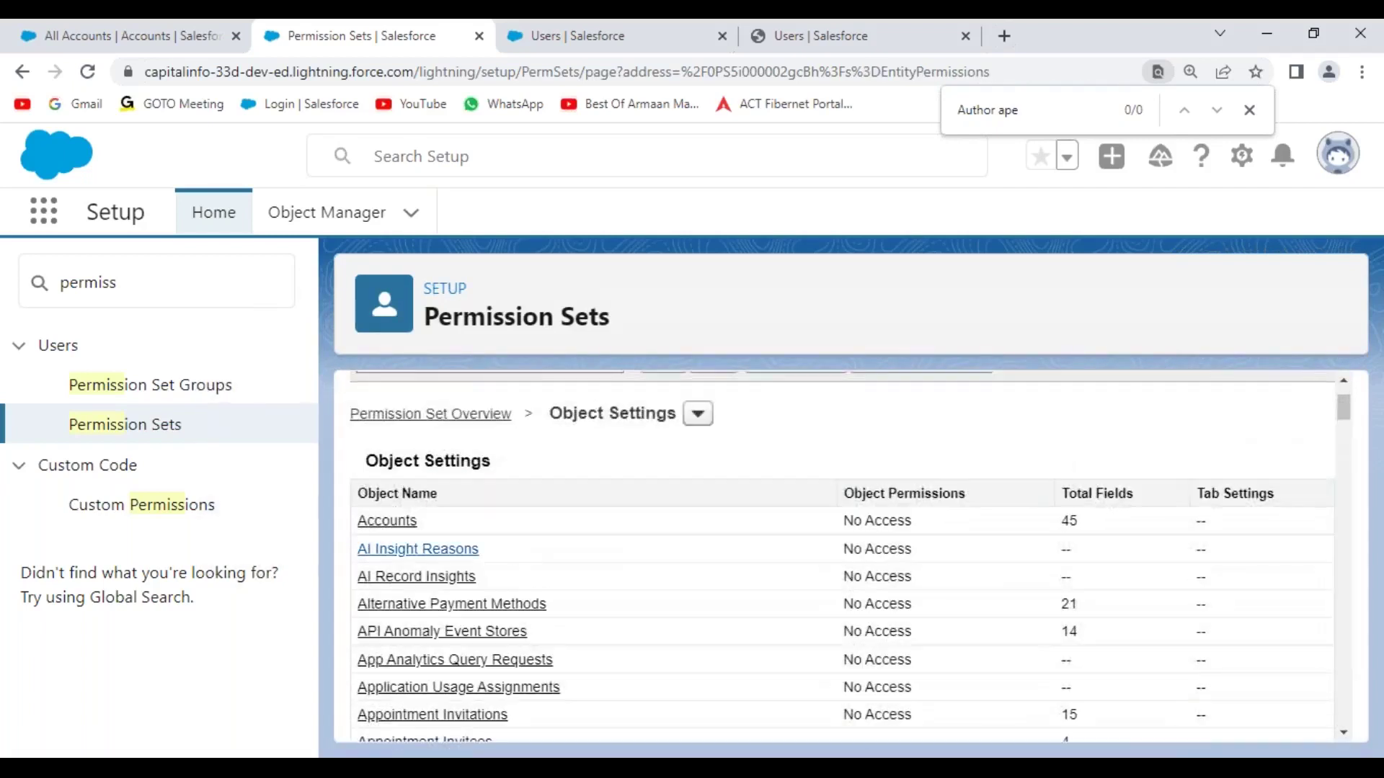
{"action": "left_click", "coordinate": [387, 523]}
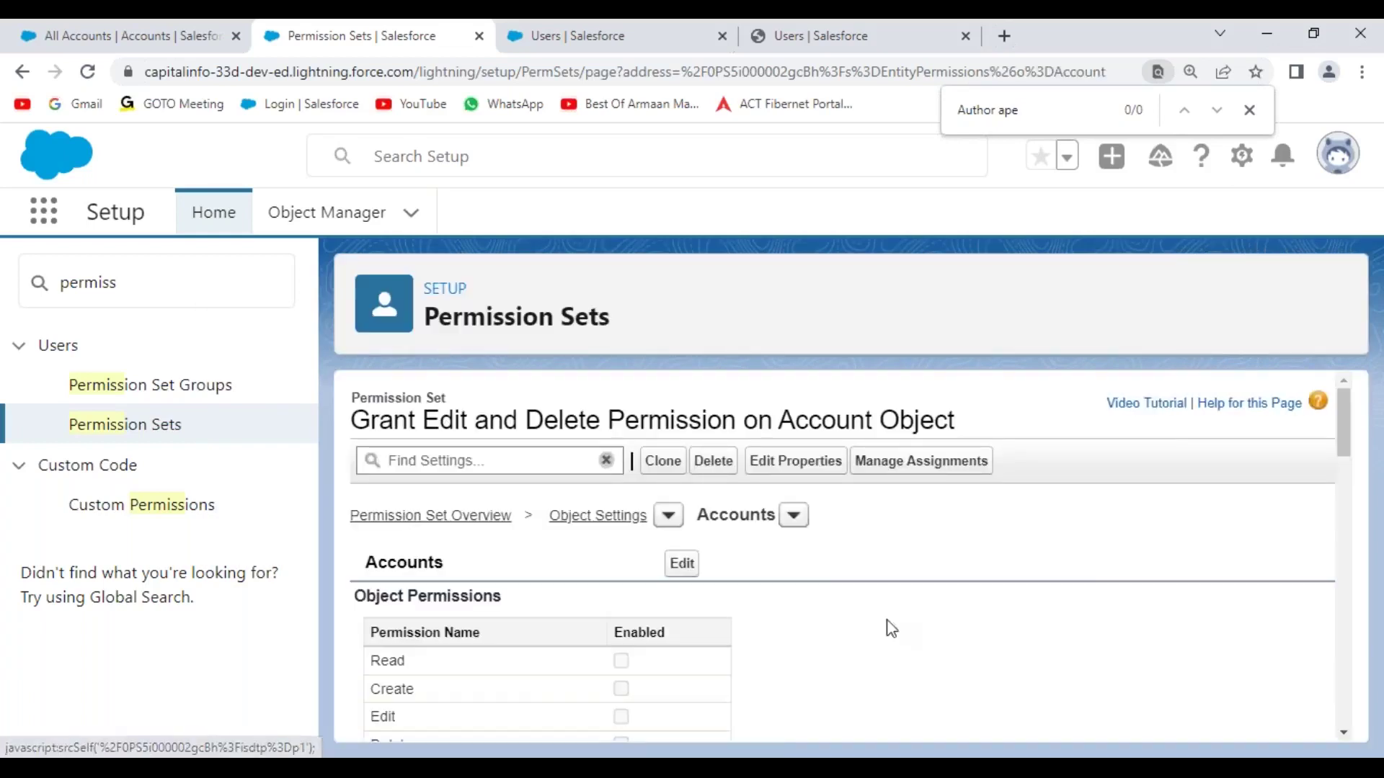
{"action": "scroll", "coordinate": [959, 621], "scroll_direction": "down", "scroll_amount": 3}
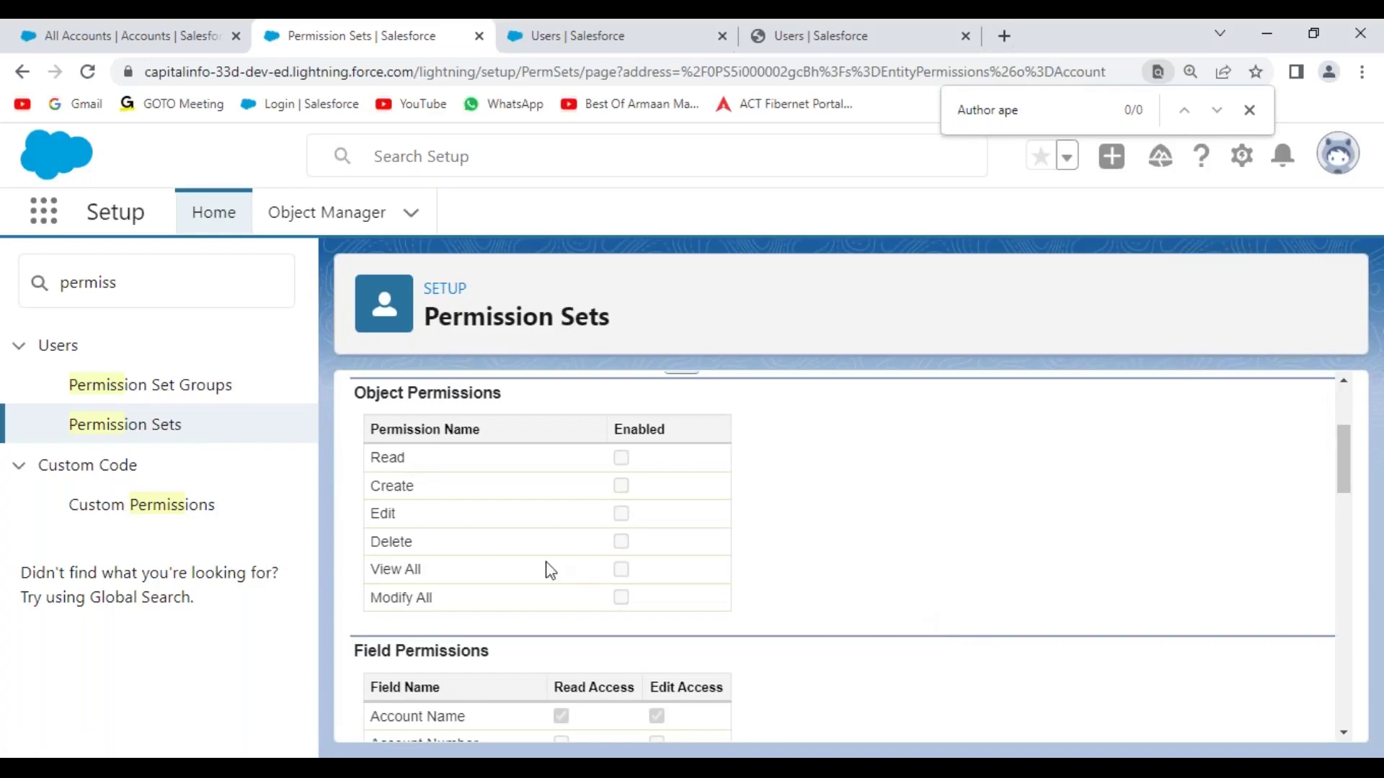
{"action": "left_click_drag", "start_coordinate": [381, 515], "coordinate": [418, 527]}
{"action": "scroll", "coordinate": [839, 531], "scroll_direction": "up", "scroll_amount": 1}
- Enable Edit and Delete on Accounts, with Read auto-checked, and save the changes
{"action": "left_click", "coordinate": [679, 464]}
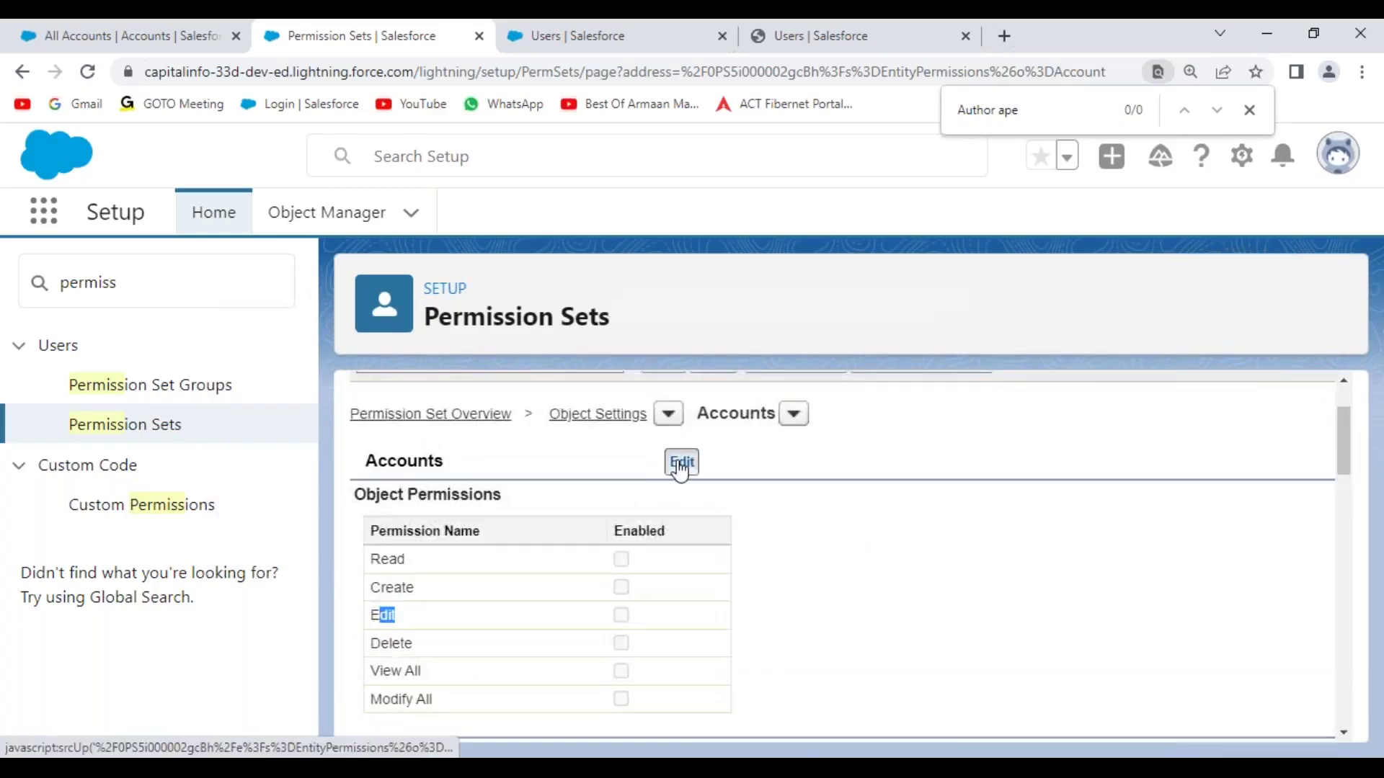
{"action": "scroll", "coordinate": [847, 584], "scroll_direction": "down", "scroll_amount": 4}
{"action": "left_click", "coordinate": [621, 423]}
{"action": "left_click", "coordinate": [621, 451]}
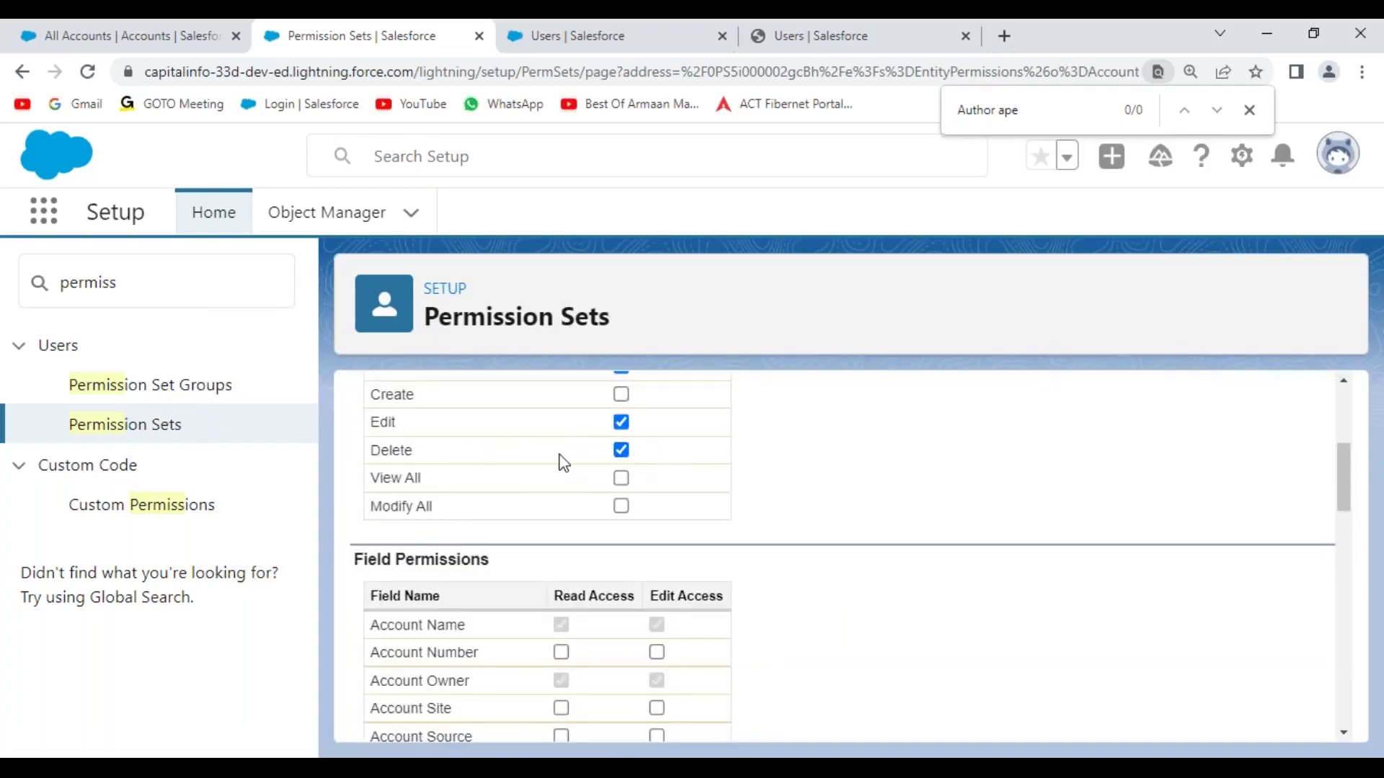
{"action": "scroll", "coordinate": [891, 569], "scroll_direction": "down", "scroll_amount": 1}
{"action": "scroll", "coordinate": [889, 564], "scroll_direction": "down", "scroll_amount": 3}
{"action": "scroll", "coordinate": [889, 563], "scroll_direction": "up", "scroll_amount": 2}
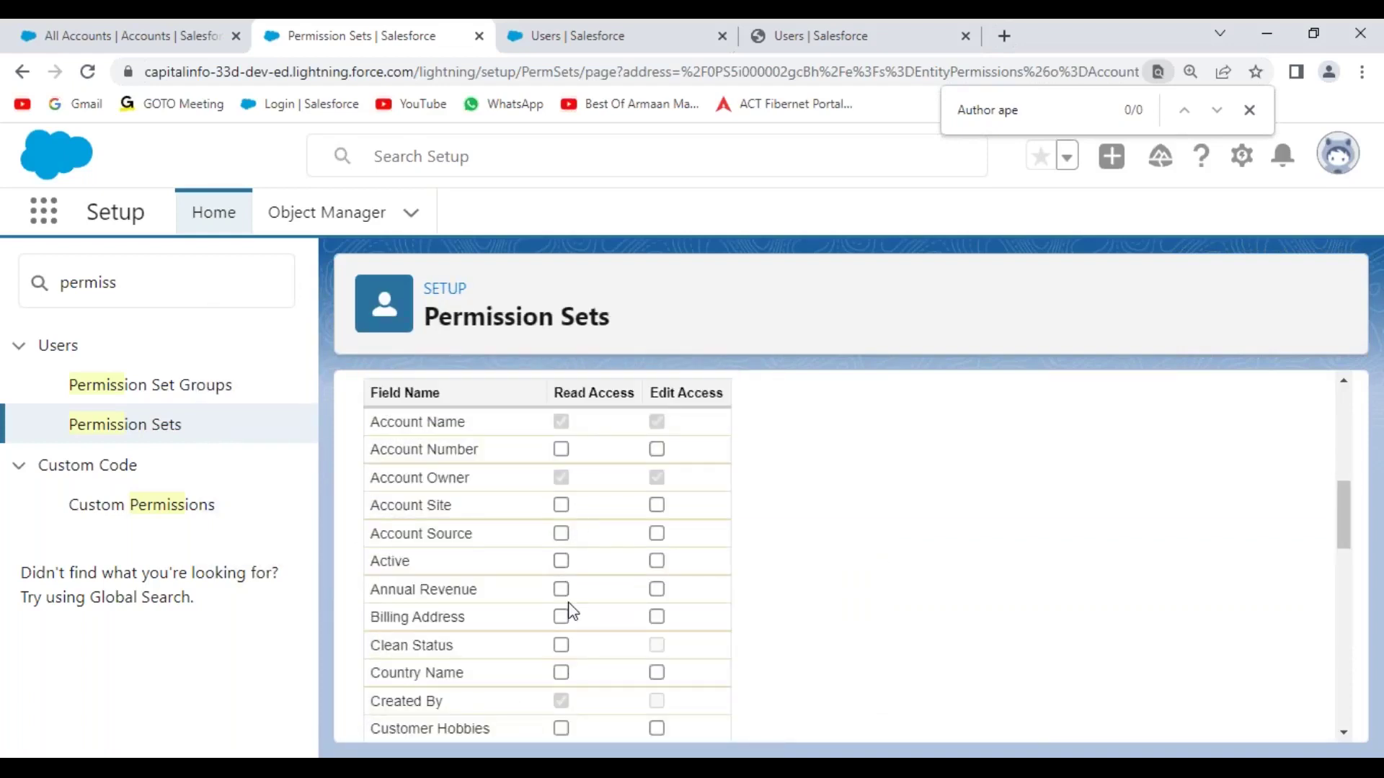
{"action": "scroll", "coordinate": [847, 606], "scroll_direction": "down", "scroll_amount": 4}
{"action": "scroll", "coordinate": [847, 605], "scroll_direction": "down", "scroll_amount": 10}
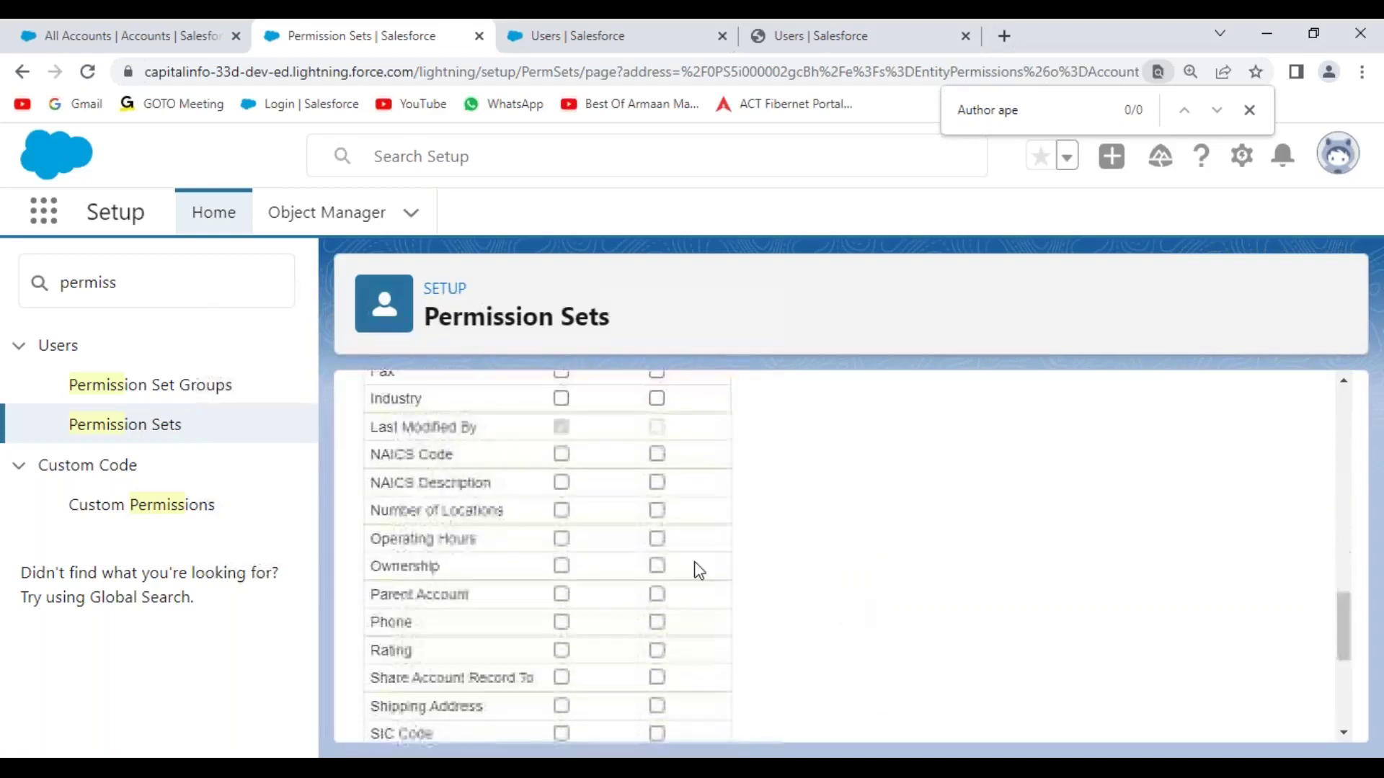
{"action": "scroll", "coordinate": [701, 570], "scroll_direction": "up", "scroll_amount": 12}
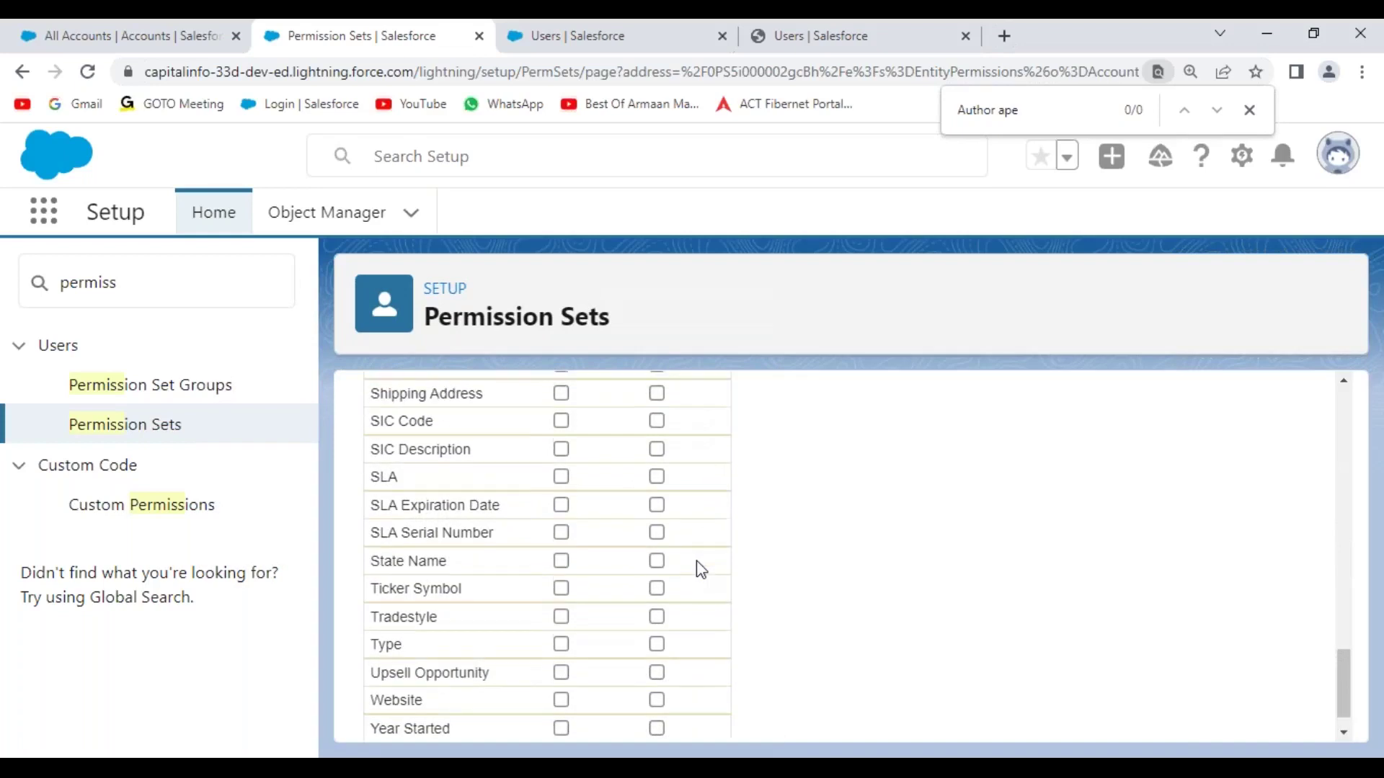
{"action": "scroll", "coordinate": [697, 569], "scroll_direction": "up", "scroll_amount": 3}
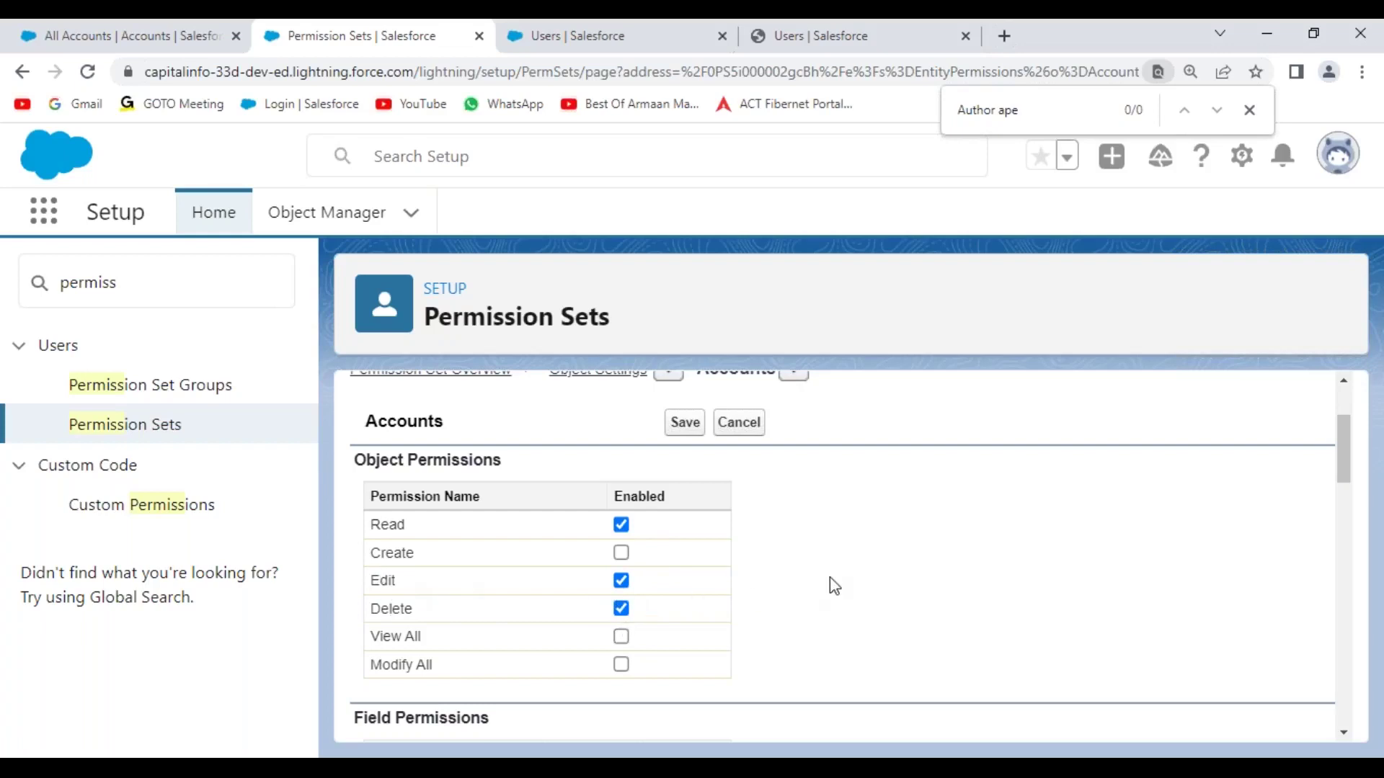
{"action": "scroll", "coordinate": [828, 581], "scroll_direction": "up", "scroll_amount": 2}
{"action": "left_click", "coordinate": [684, 527]}
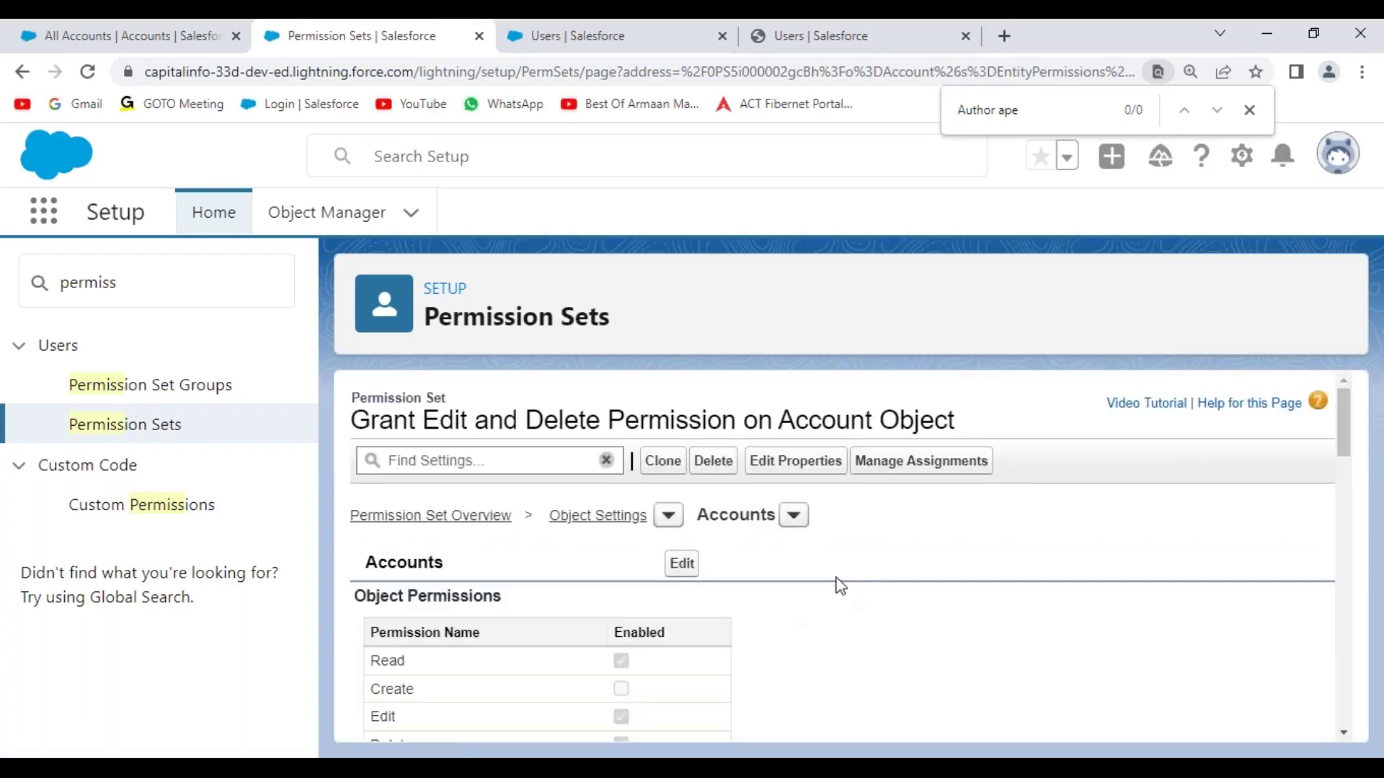
{"action": "left_click", "coordinate": [794, 516]}
- Edit the Hiring Managers object settings and make its tab Available and Visible
{"action": "left_click_drag", "start_coordinate": [1029, 588], "coordinate": [1036, 750]}
{"action": "scroll", "coordinate": [858, 649], "scroll_direction": "down", "scroll_amount": 2}
{"action": "left_click", "coordinate": [791, 639]}
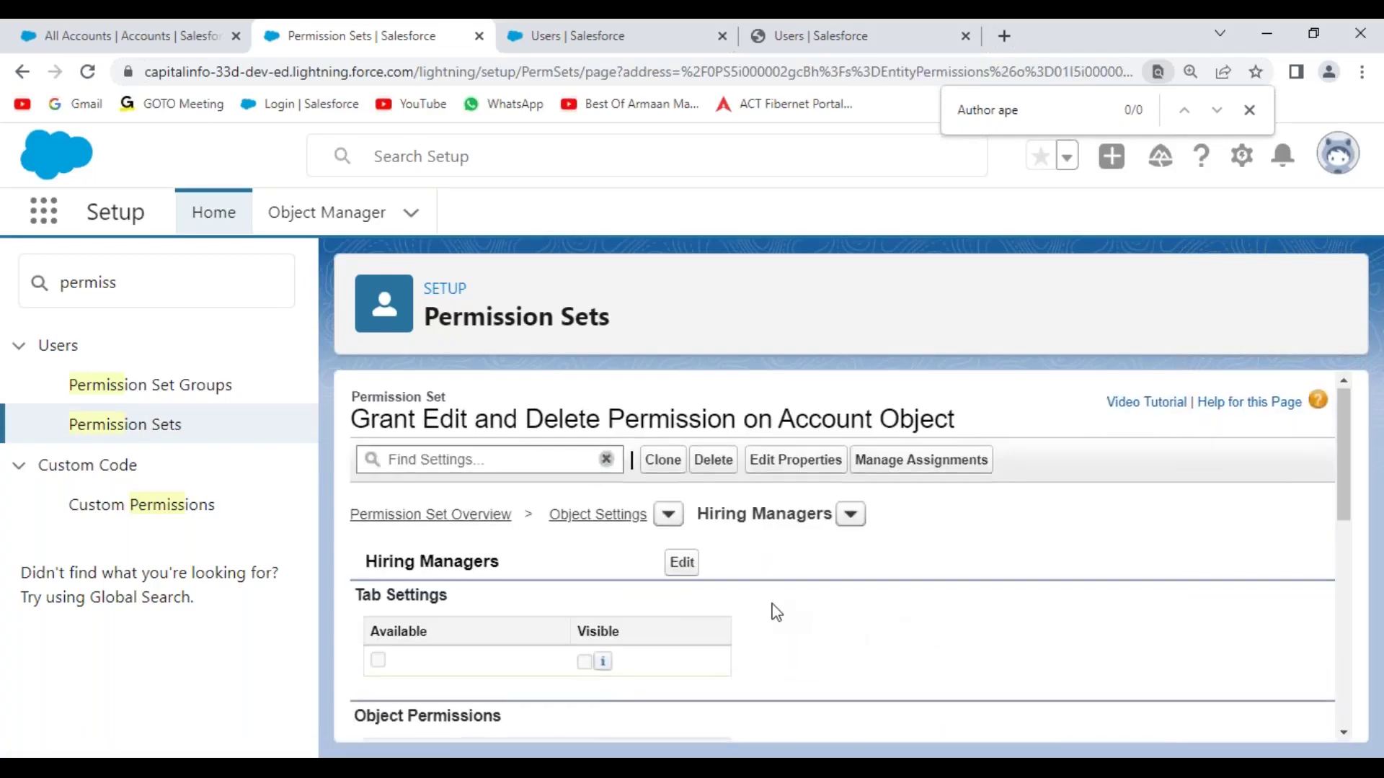
{"action": "scroll", "coordinate": [728, 541], "scroll_direction": "down", "scroll_amount": 2}
{"action": "scroll", "coordinate": [702, 505], "scroll_direction": "up", "scroll_amount": 1}
{"action": "left_click", "coordinate": [681, 459]}
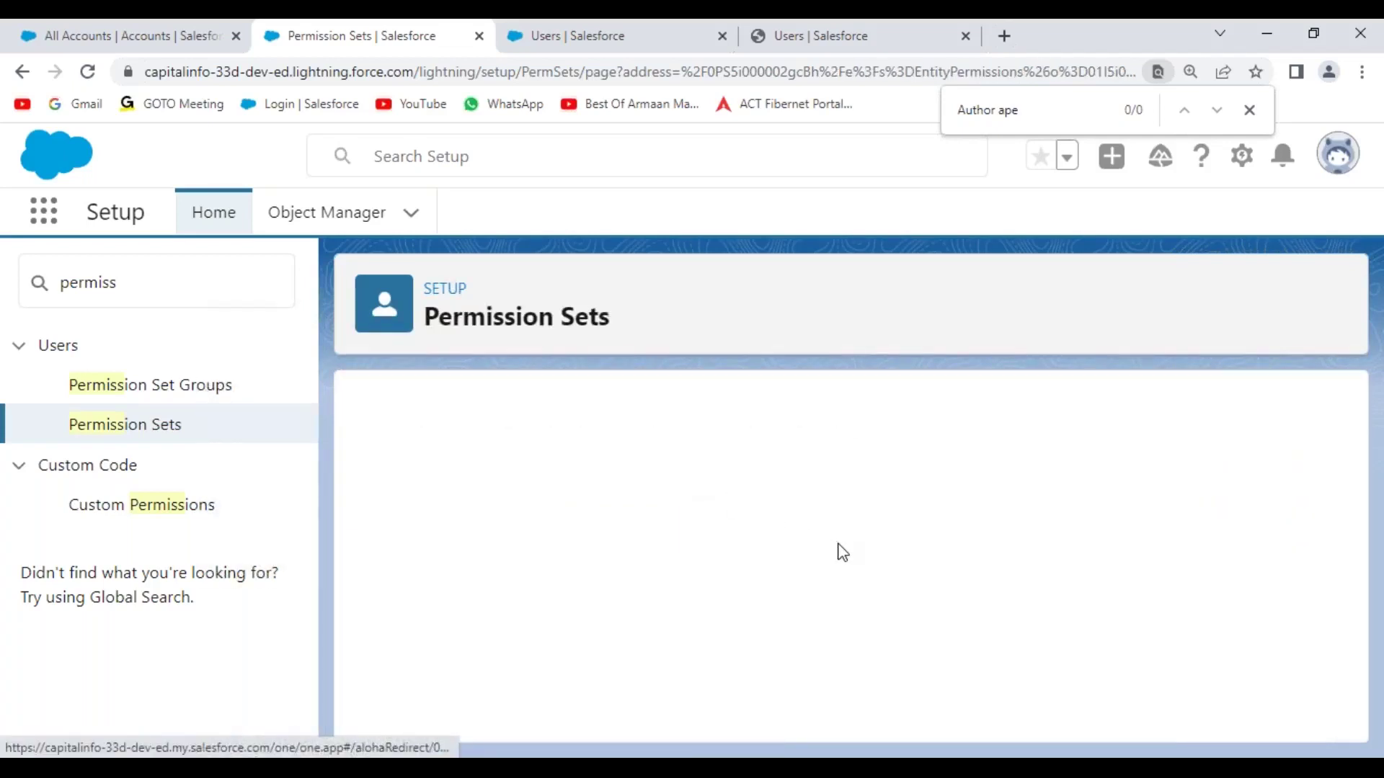
{"action": "scroll", "coordinate": [849, 591], "scroll_direction": "down", "scroll_amount": 2}
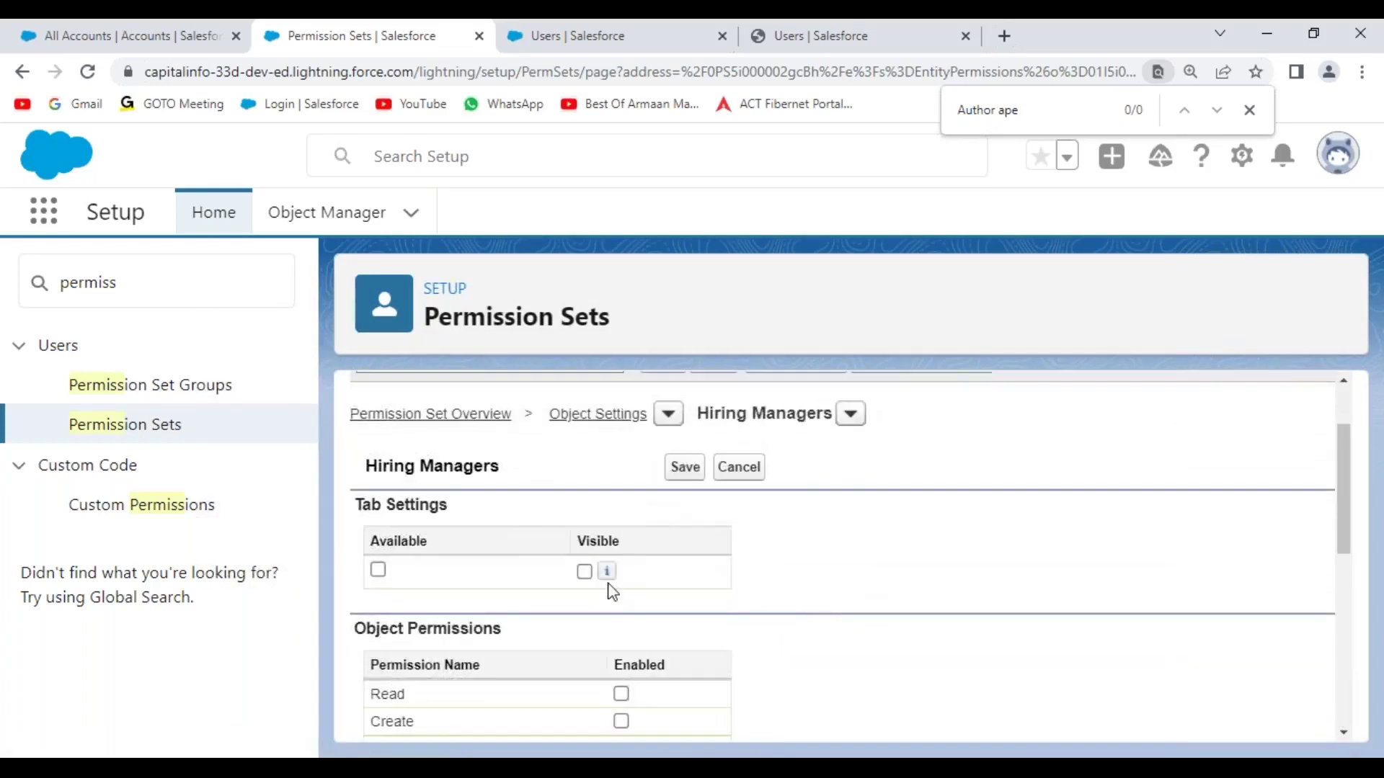
{"action": "left_click", "coordinate": [377, 570]}
{"action": "left_click", "coordinate": [583, 572]}
- Grant Read and Create on Hiring Managers and save the settings
{"action": "scroll", "coordinate": [813, 584], "scroll_direction": "down", "scroll_amount": 3}
{"action": "left_click", "coordinate": [621, 492]}
{"action": "left_click", "coordinate": [621, 518]}
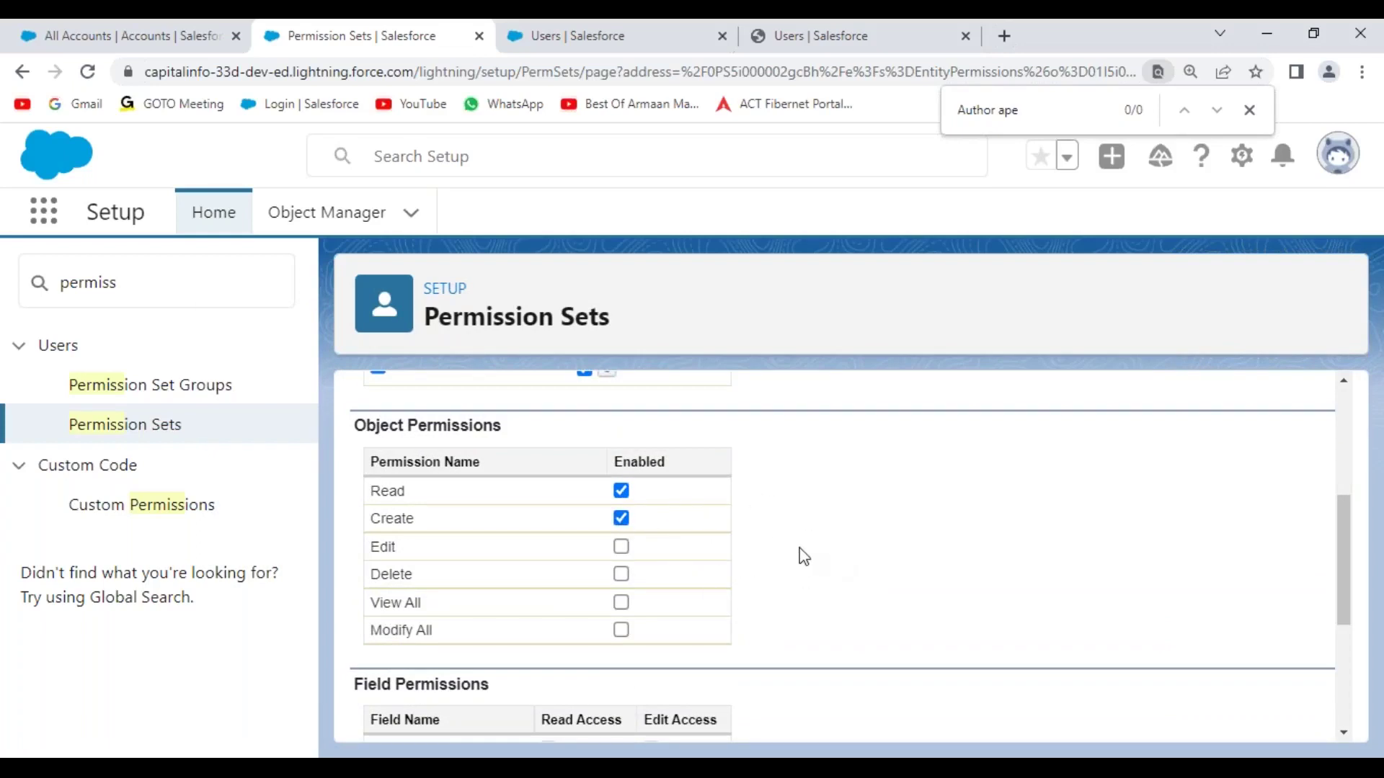
{"action": "scroll", "coordinate": [800, 555], "scroll_direction": "up", "scroll_amount": 3}
{"action": "left_click", "coordinate": [685, 472]}
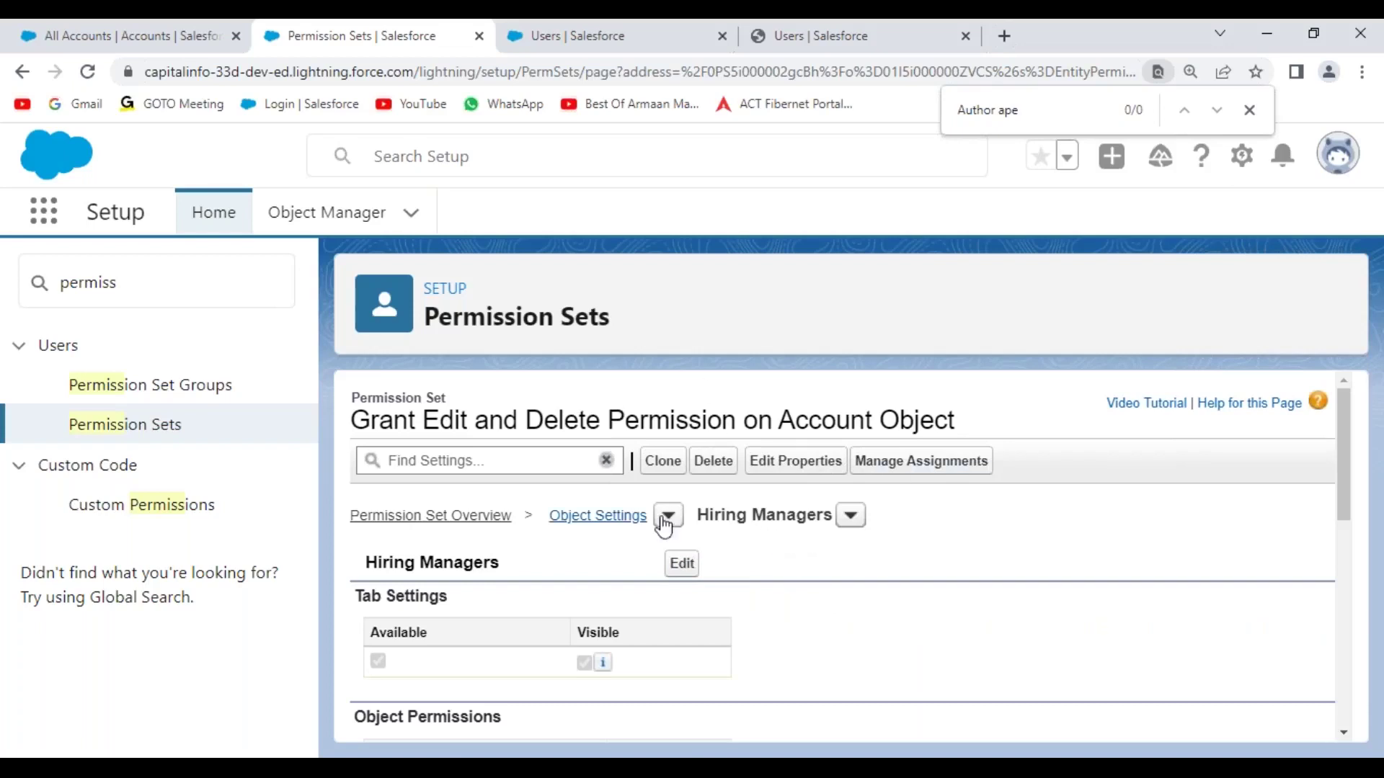
{"action": "left_click_drag", "start_coordinate": [361, 420], "coordinate": [965, 432]}
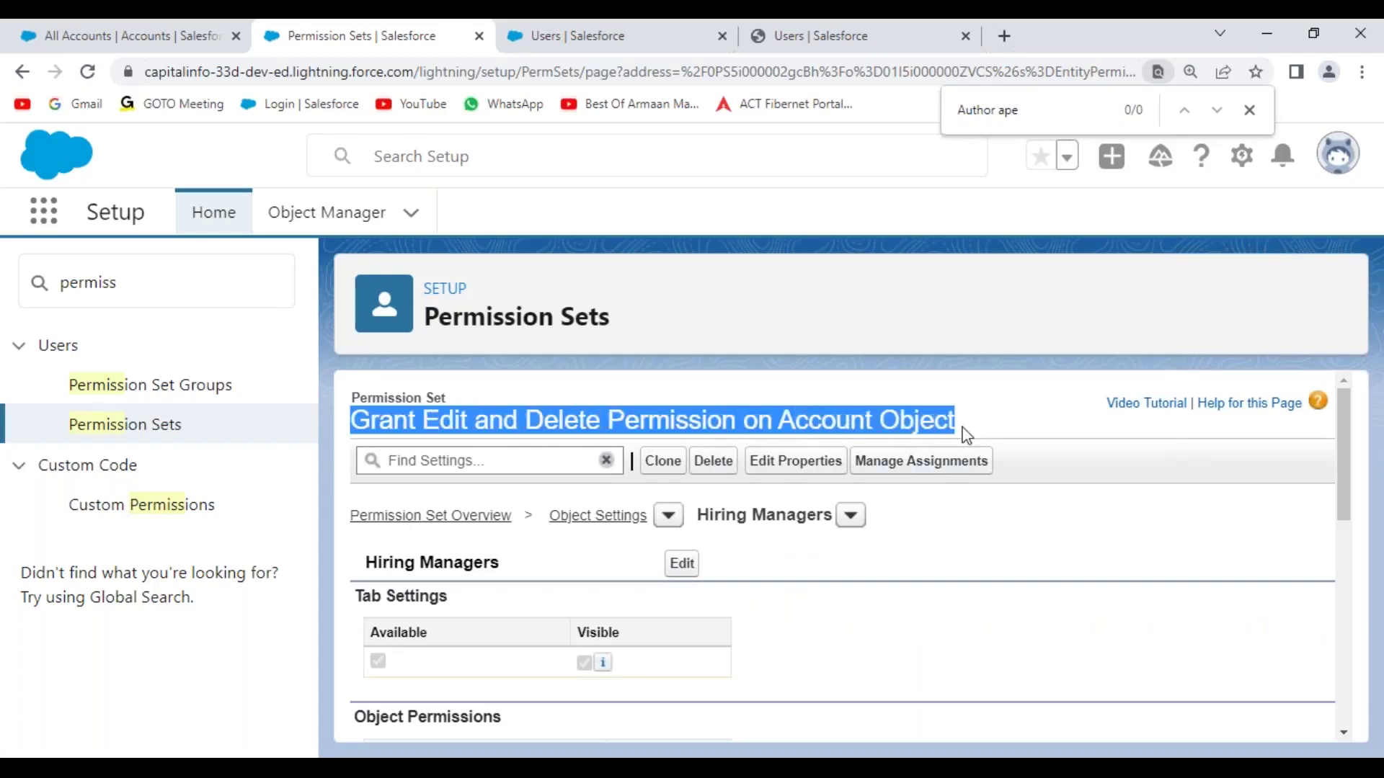
- Find Users via Quick Find 'user' and open User Manager's empty Permission Set Assignments
{"action": "left_click", "coordinate": [952, 552]}
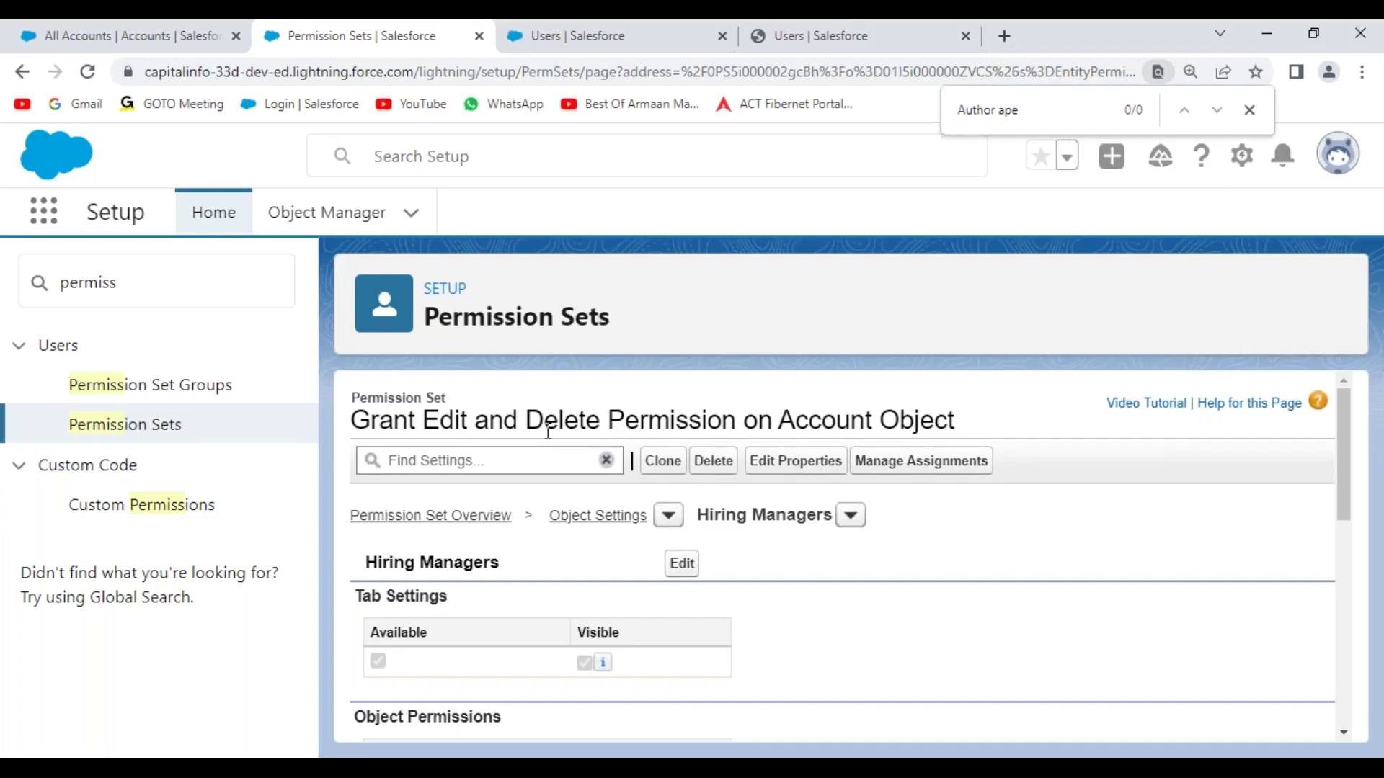
{"action": "left_click", "coordinate": [31, 287]}
{"action": "type", "text": "user"}
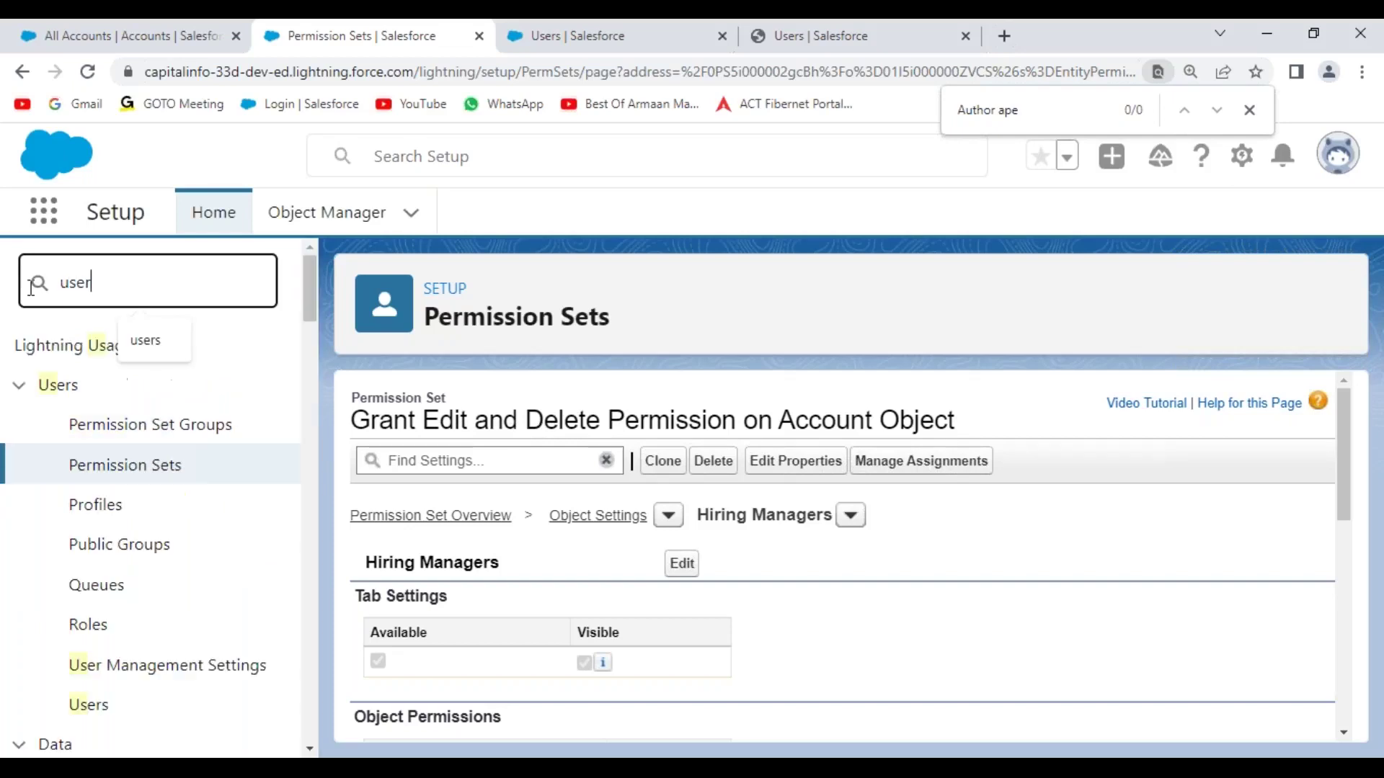
{"action": "left_click", "coordinate": [90, 663]}
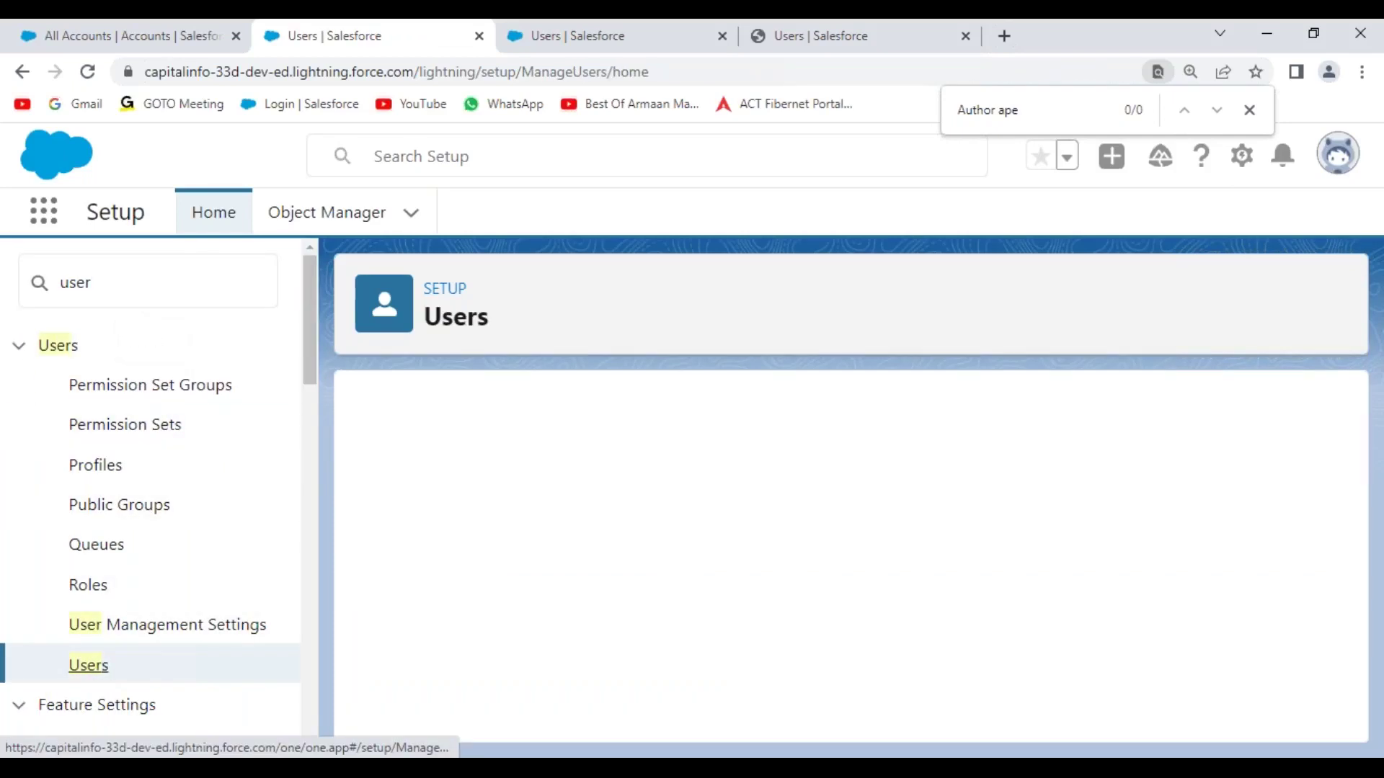
{"action": "scroll", "coordinate": [768, 548], "scroll_direction": "down", "scroll_amount": 3}
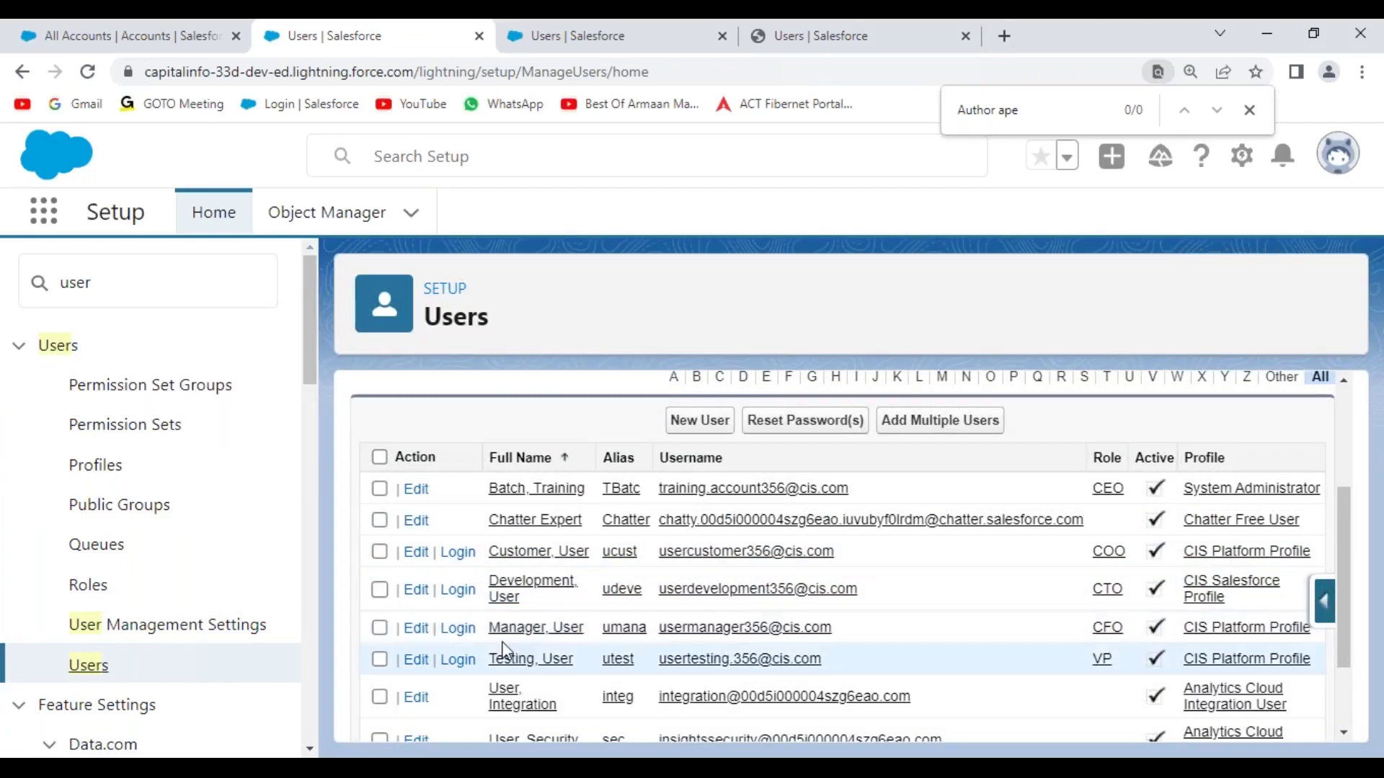
{"action": "left_click", "coordinate": [526, 629]}
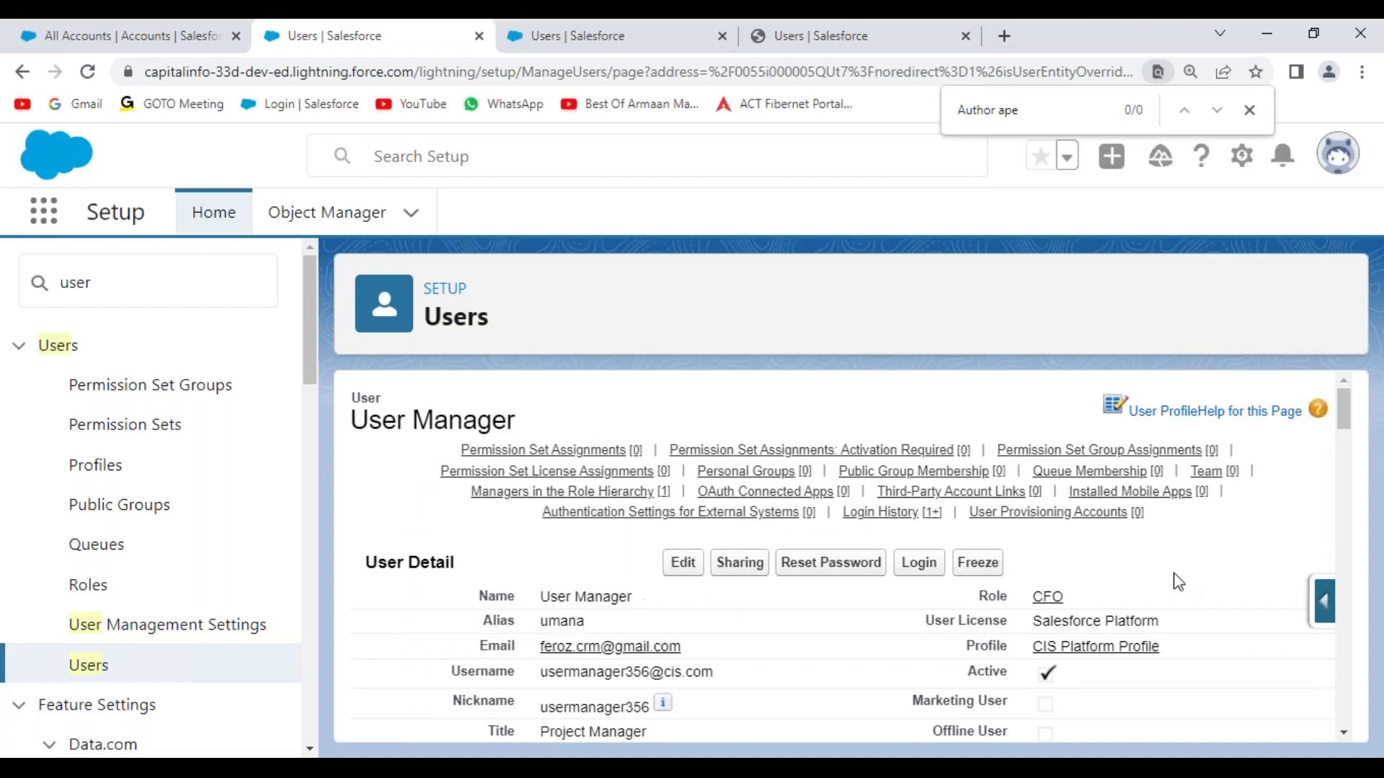
{"action": "left_click_drag", "start_coordinate": [1342, 405], "coordinate": [1341, 565]}
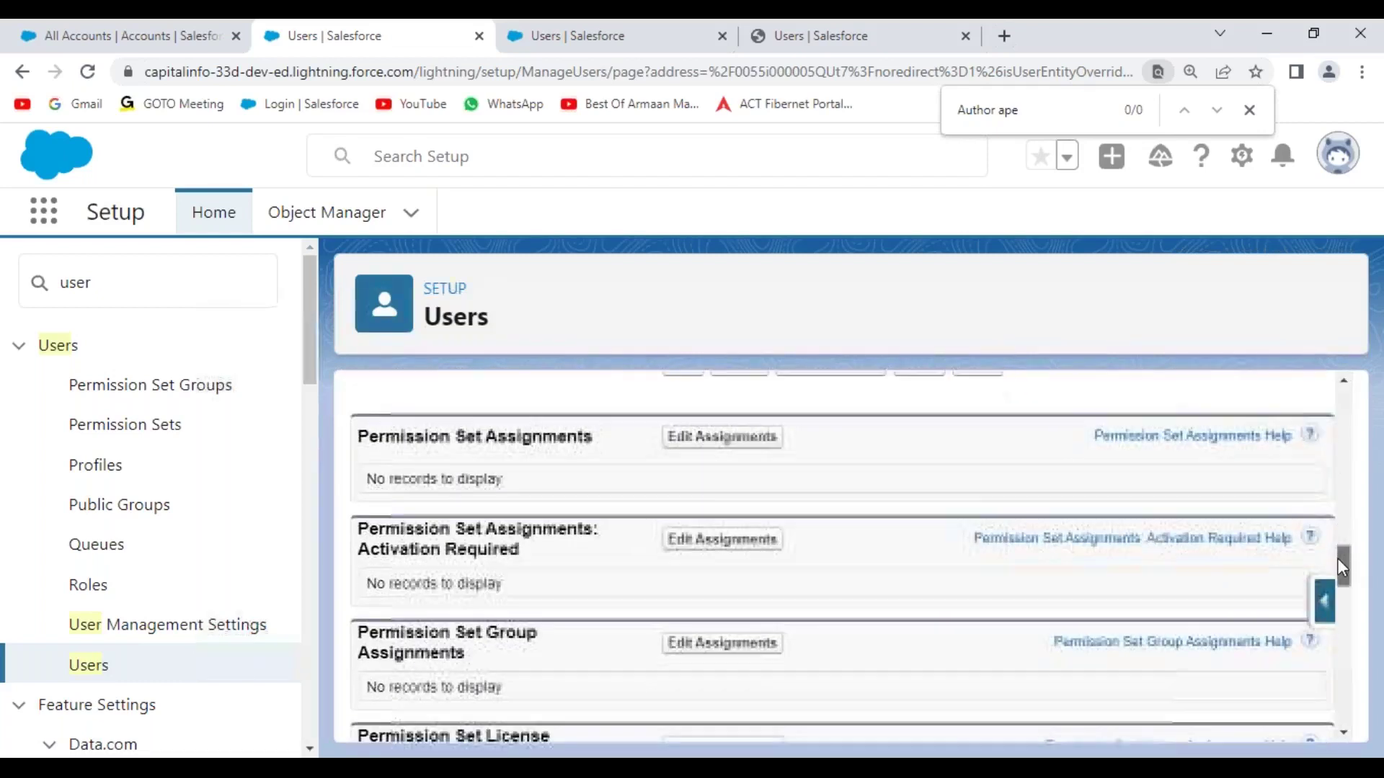
{"action": "left_click_drag", "start_coordinate": [359, 463], "coordinate": [613, 476]}
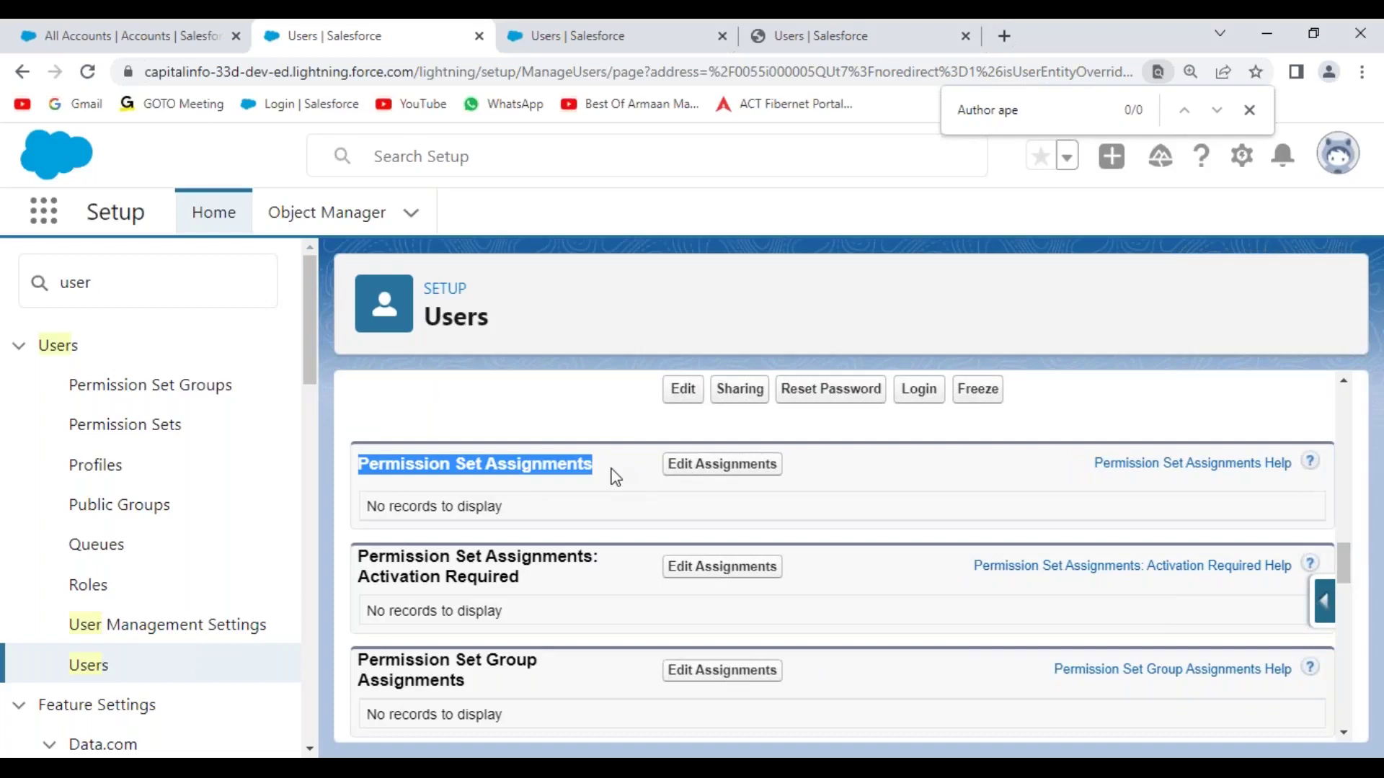
- Add 'Grant Edit and Delete Permission on Account Object' to User Manager's enabled permission sets and save
{"action": "left_click", "coordinate": [721, 463]}
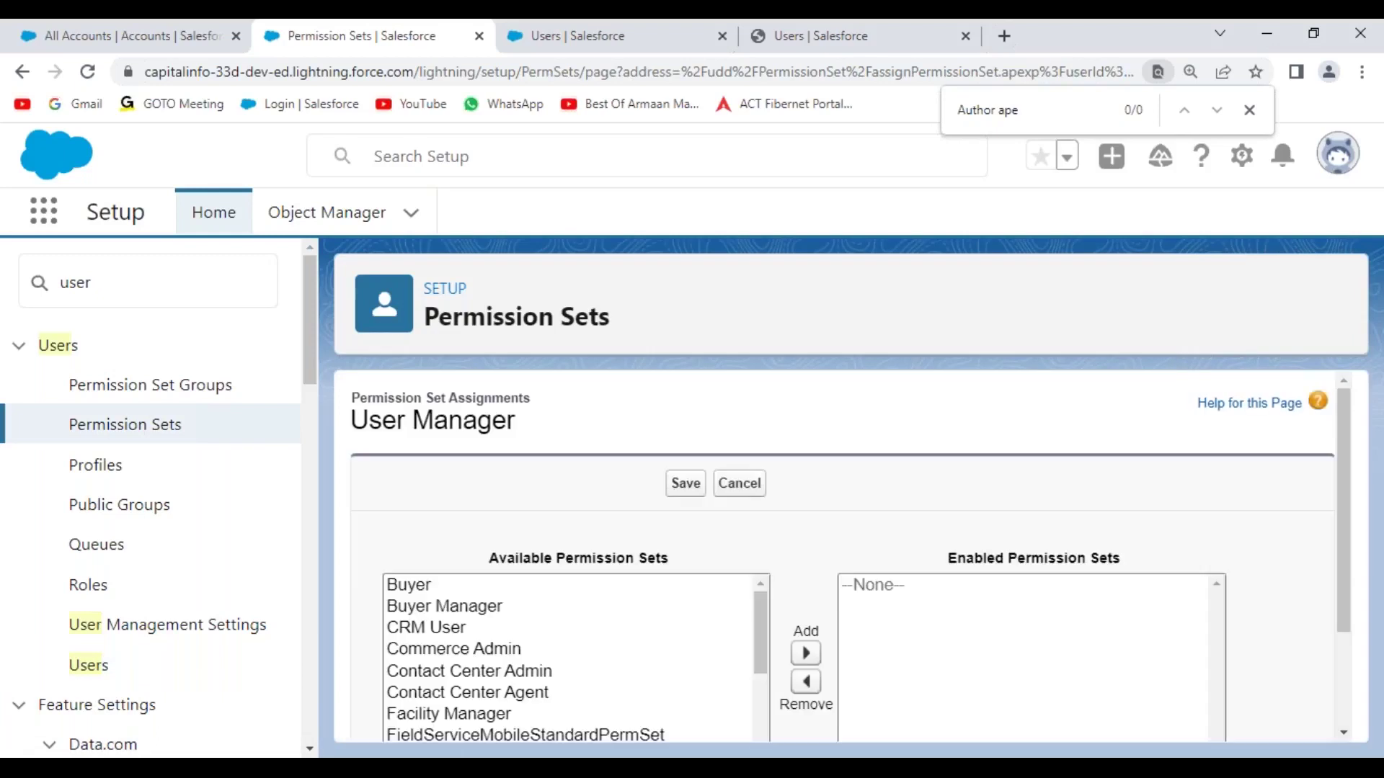
{"action": "scroll", "coordinate": [832, 546], "scroll_direction": "down", "scroll_amount": 2}
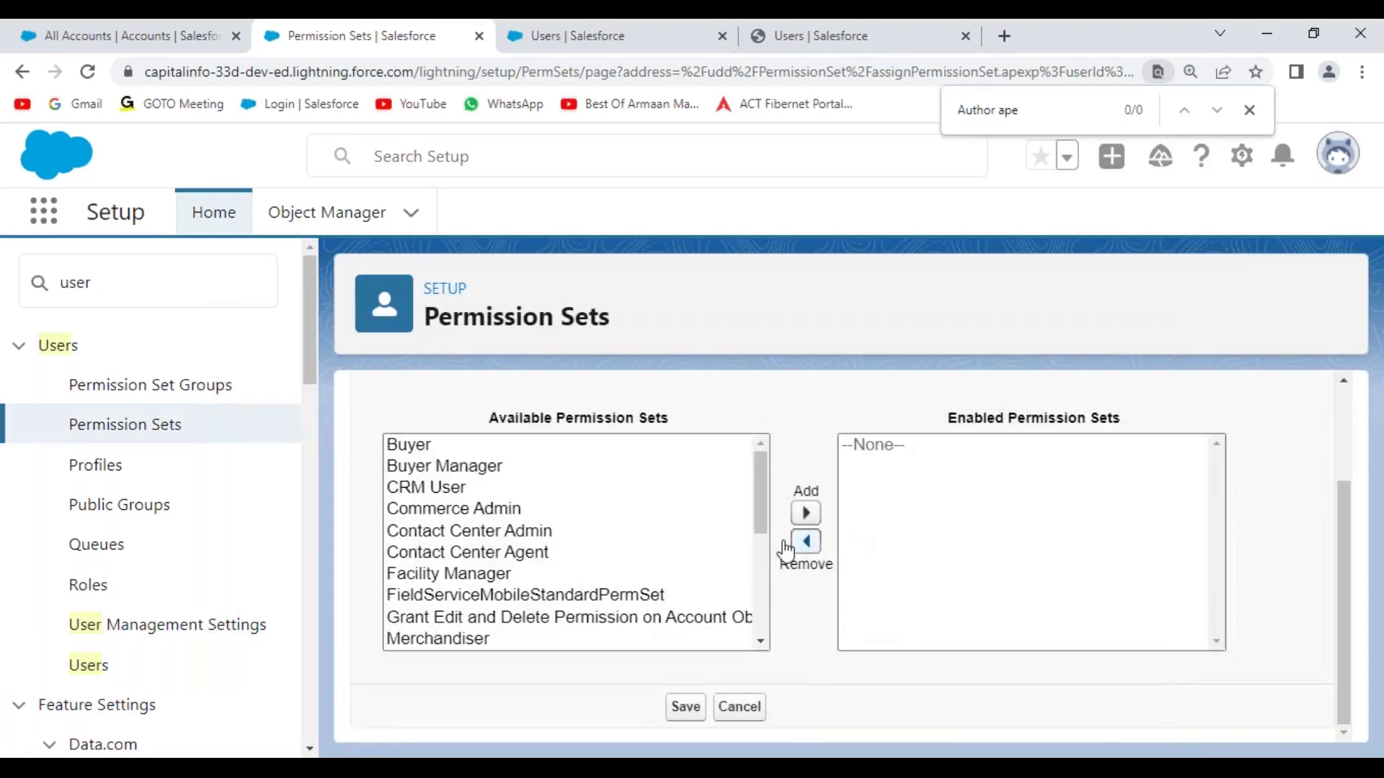
{"action": "left_click_drag", "start_coordinate": [759, 465], "coordinate": [776, 497]}
{"action": "left_click", "coordinate": [490, 556]}
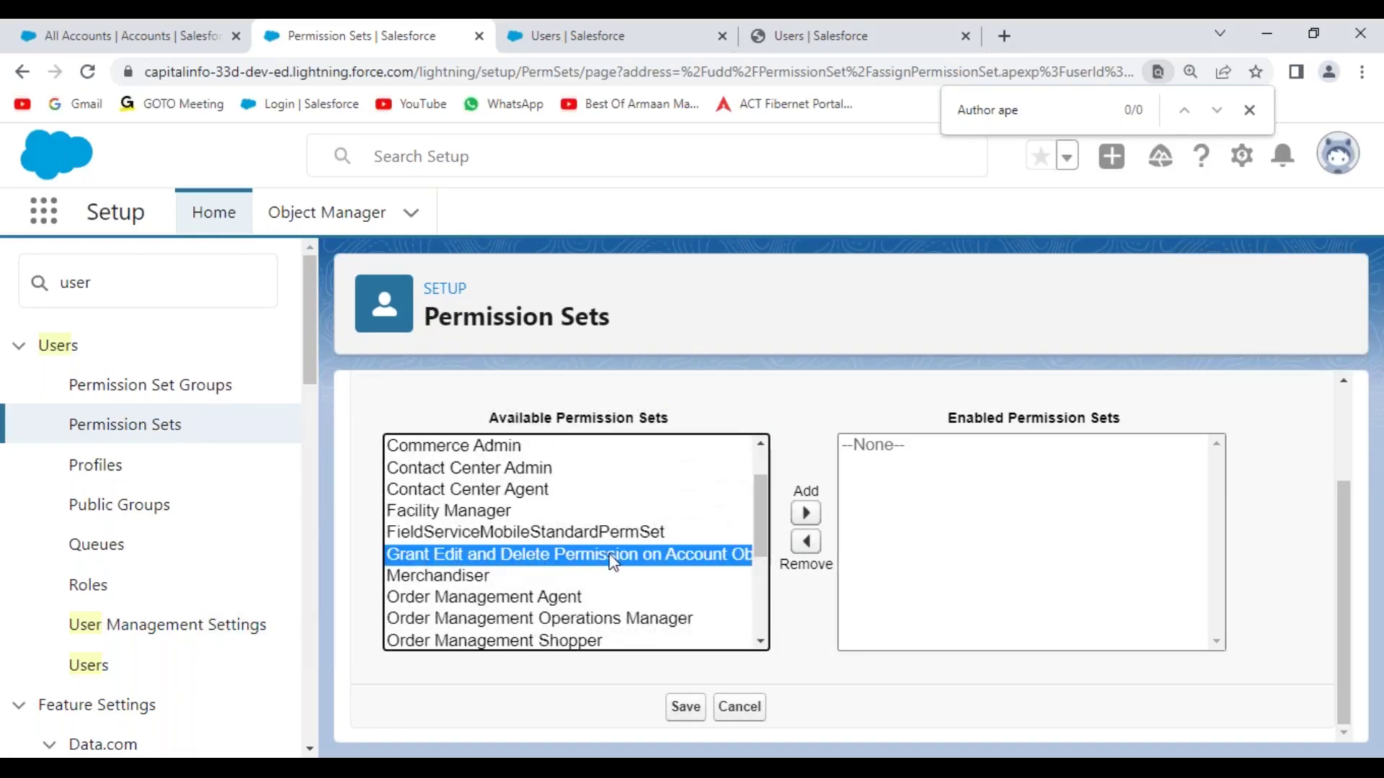
{"action": "left_click", "coordinate": [805, 512]}
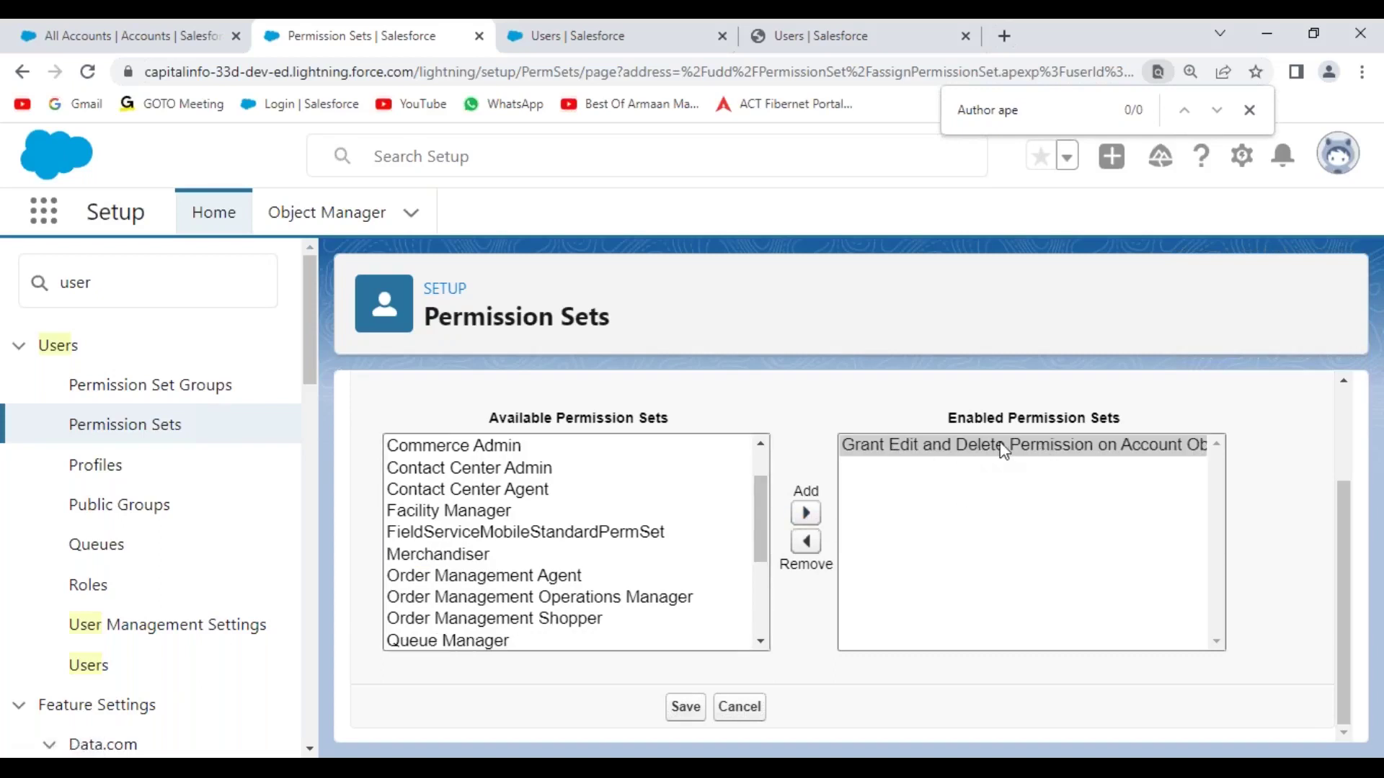
{"action": "left_click", "coordinate": [681, 712]}
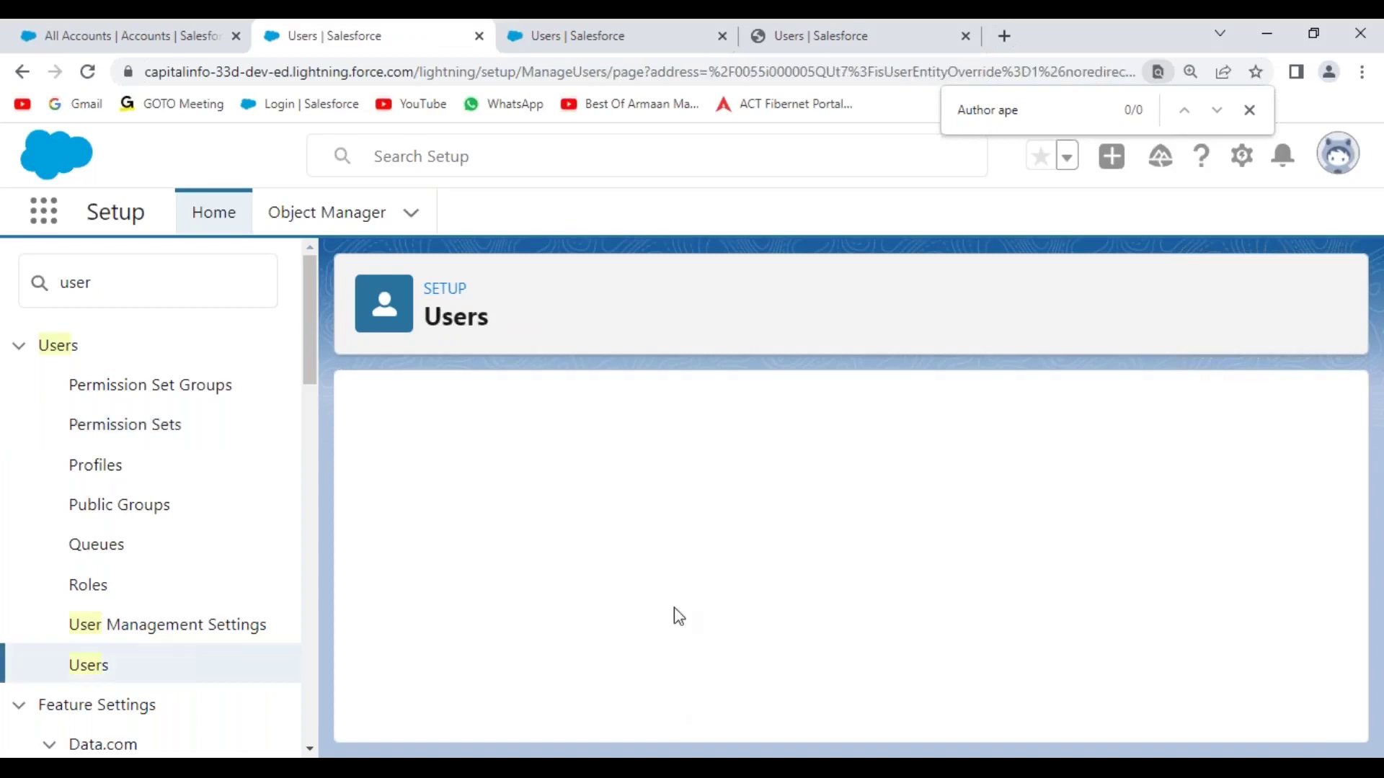
{"action": "left_click", "coordinate": [531, 452]}
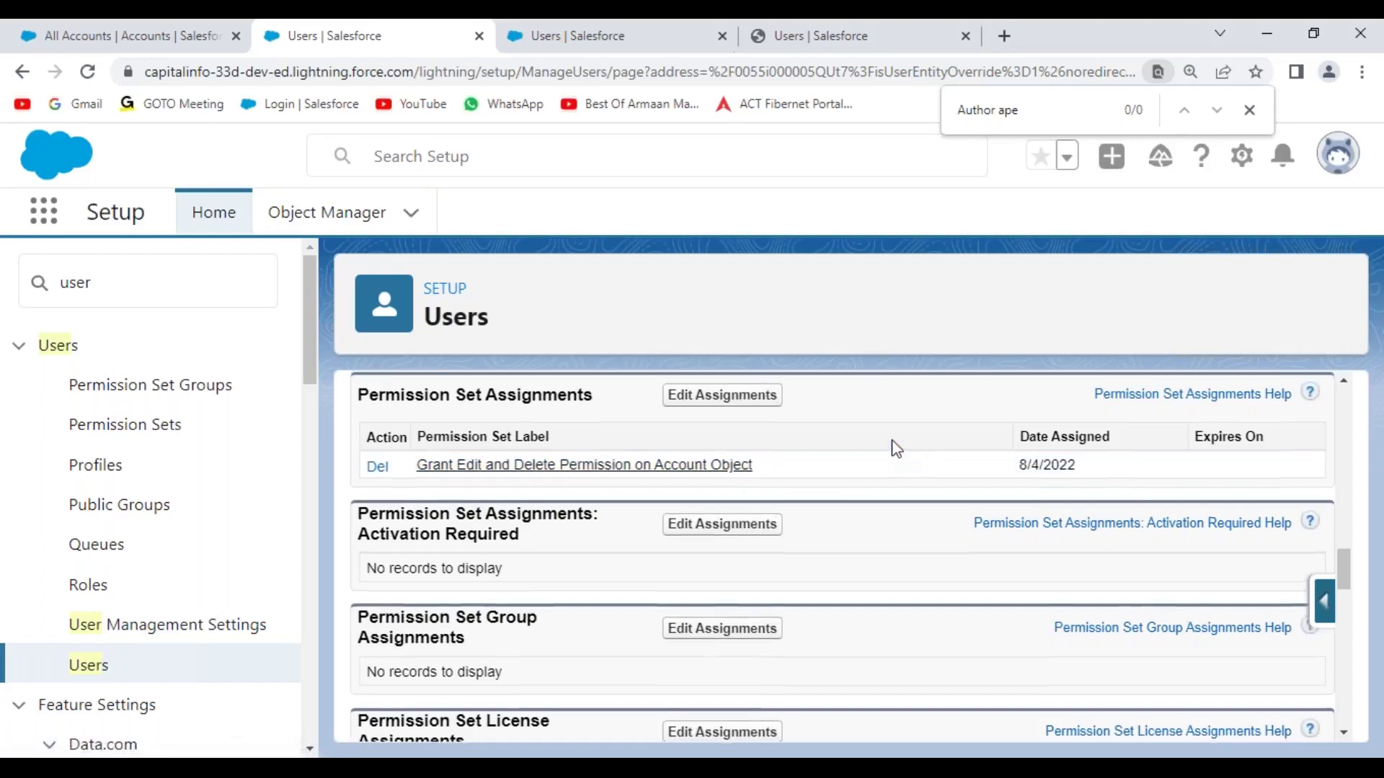
- Return to the All Users list through Users in the Setup sidebar
{"action": "scroll", "coordinate": [500, 488], "scroll_direction": "up", "scroll_amount": 10}
{"action": "scroll", "coordinate": [500, 475], "scroll_direction": "up", "scroll_amount": 5}
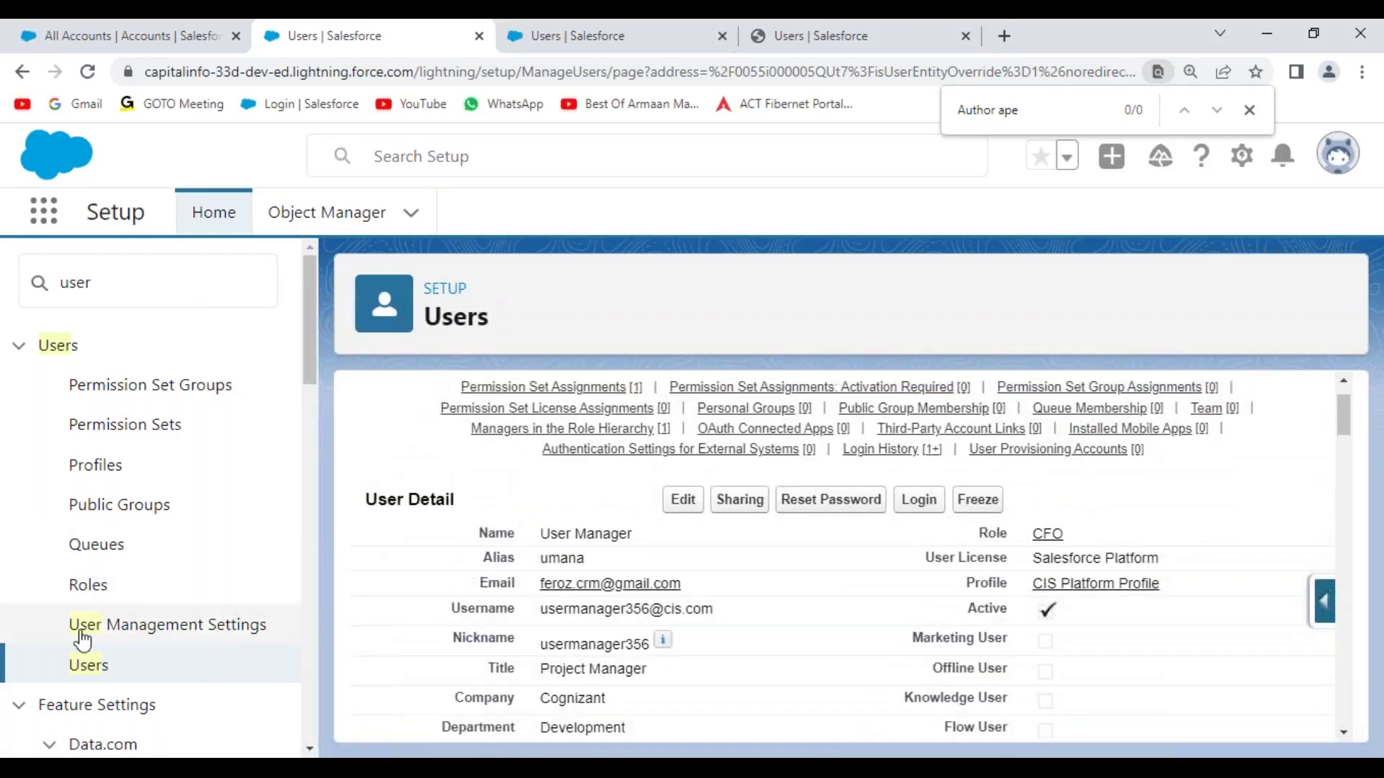
{"action": "left_click", "coordinate": [89, 665]}
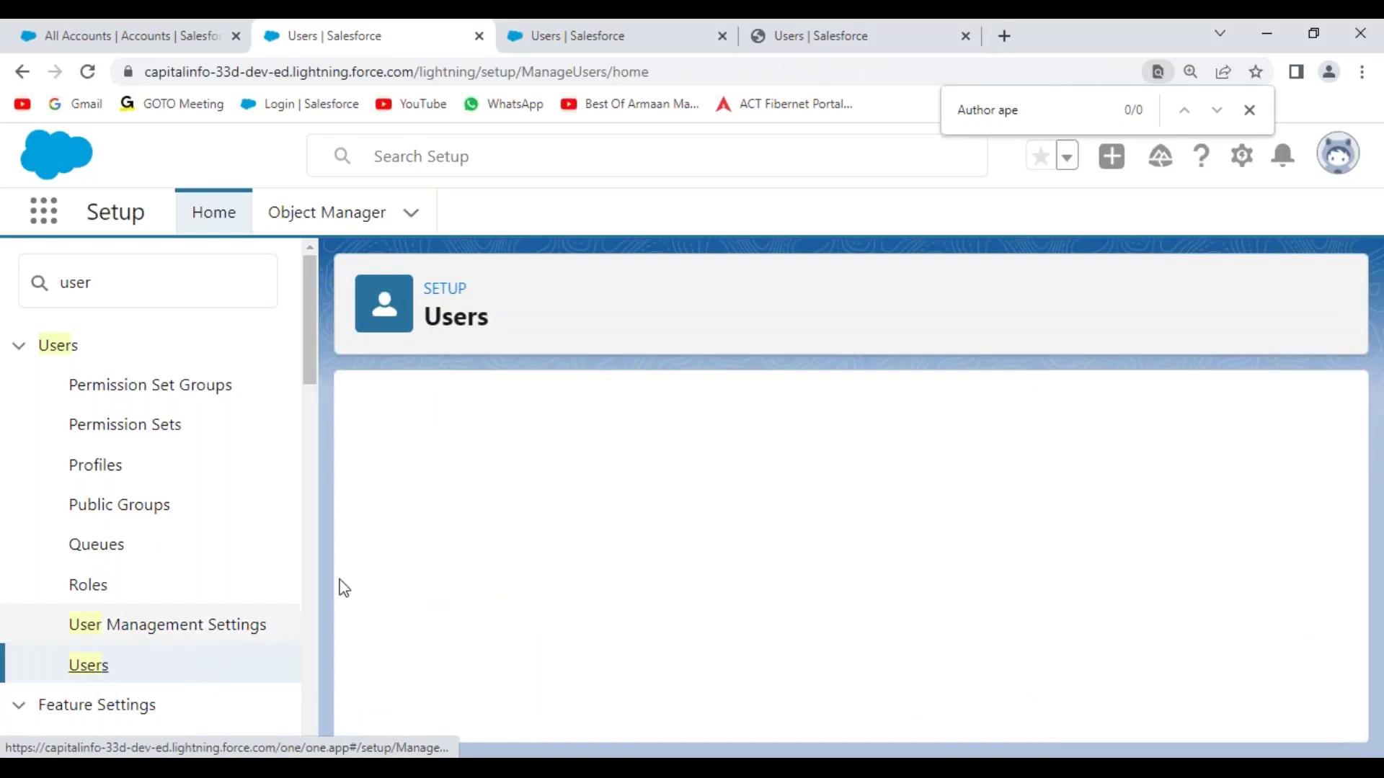
{"action": "scroll", "coordinate": [695, 546], "scroll_direction": "down", "scroll_amount": 4}
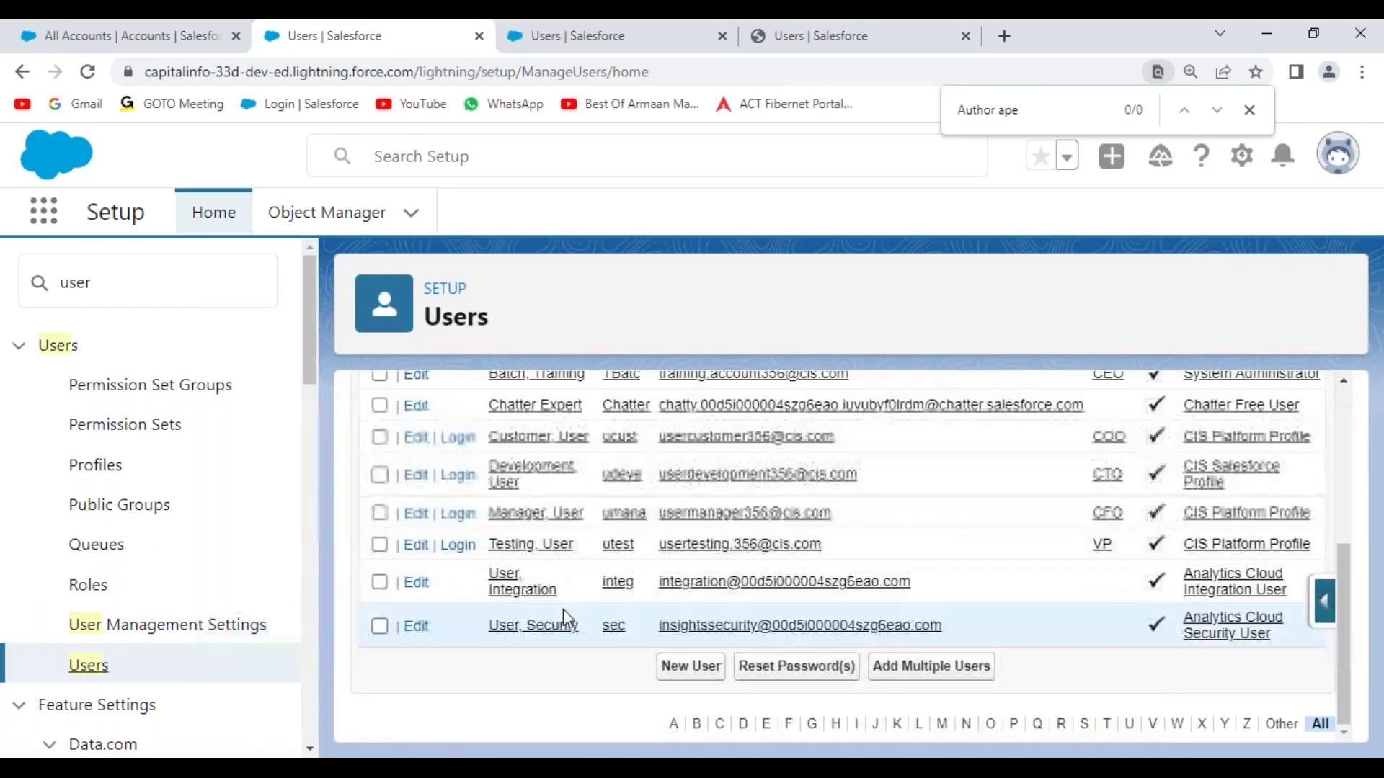
- Log in as the customer user and start a 'Test Account' account rated Hot with a saved phone number
{"action": "left_click", "coordinate": [457, 438]}
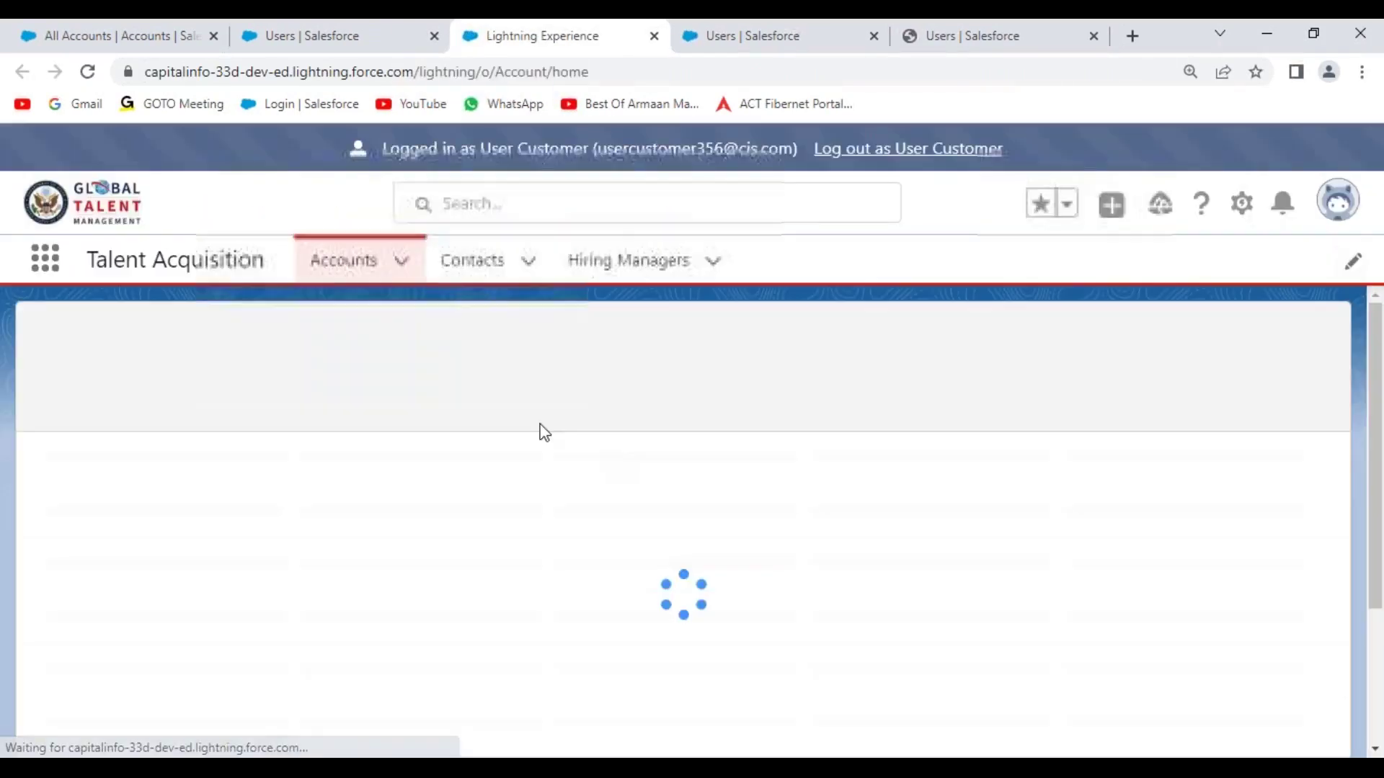
{"action": "left_click", "coordinate": [1158, 349]}
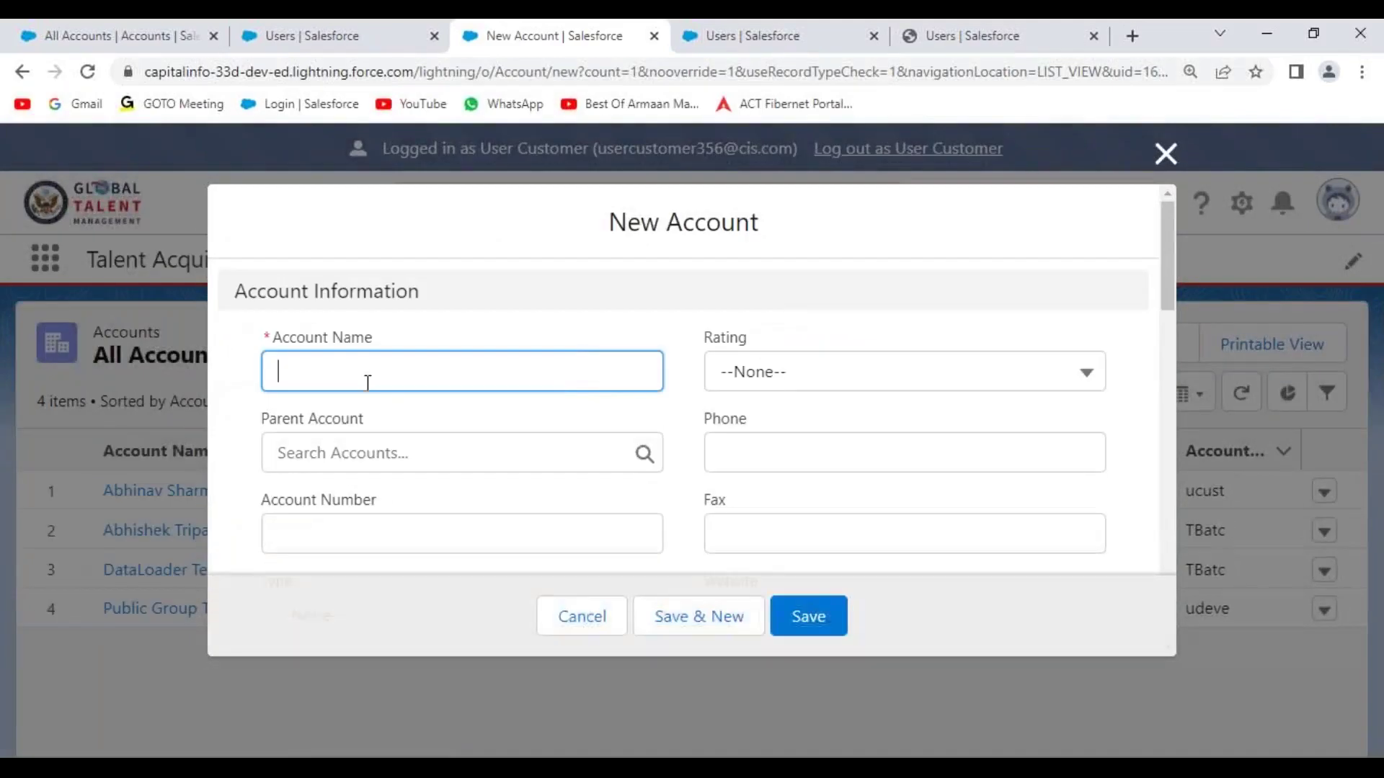
{"action": "type", "text": "Test A"}
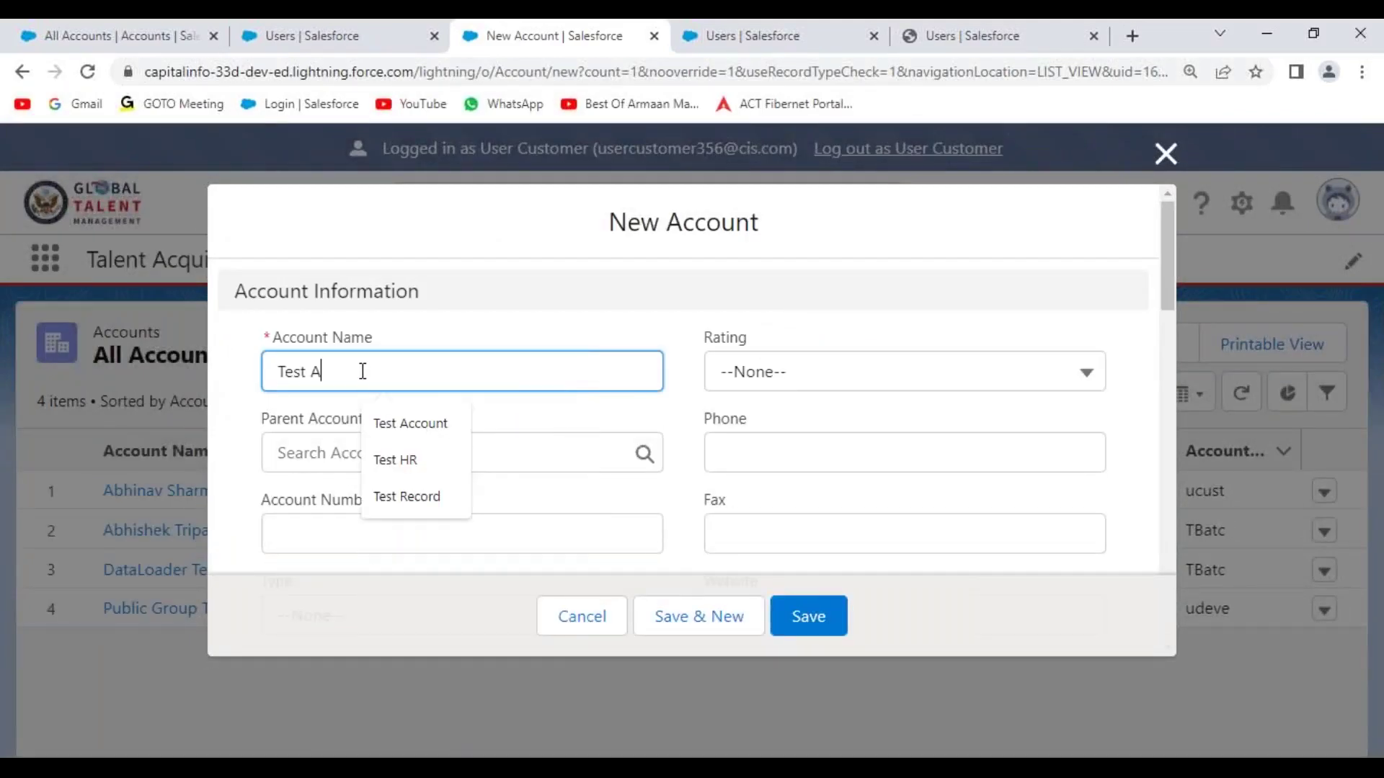
{"action": "type", "text": "ccount Record."}
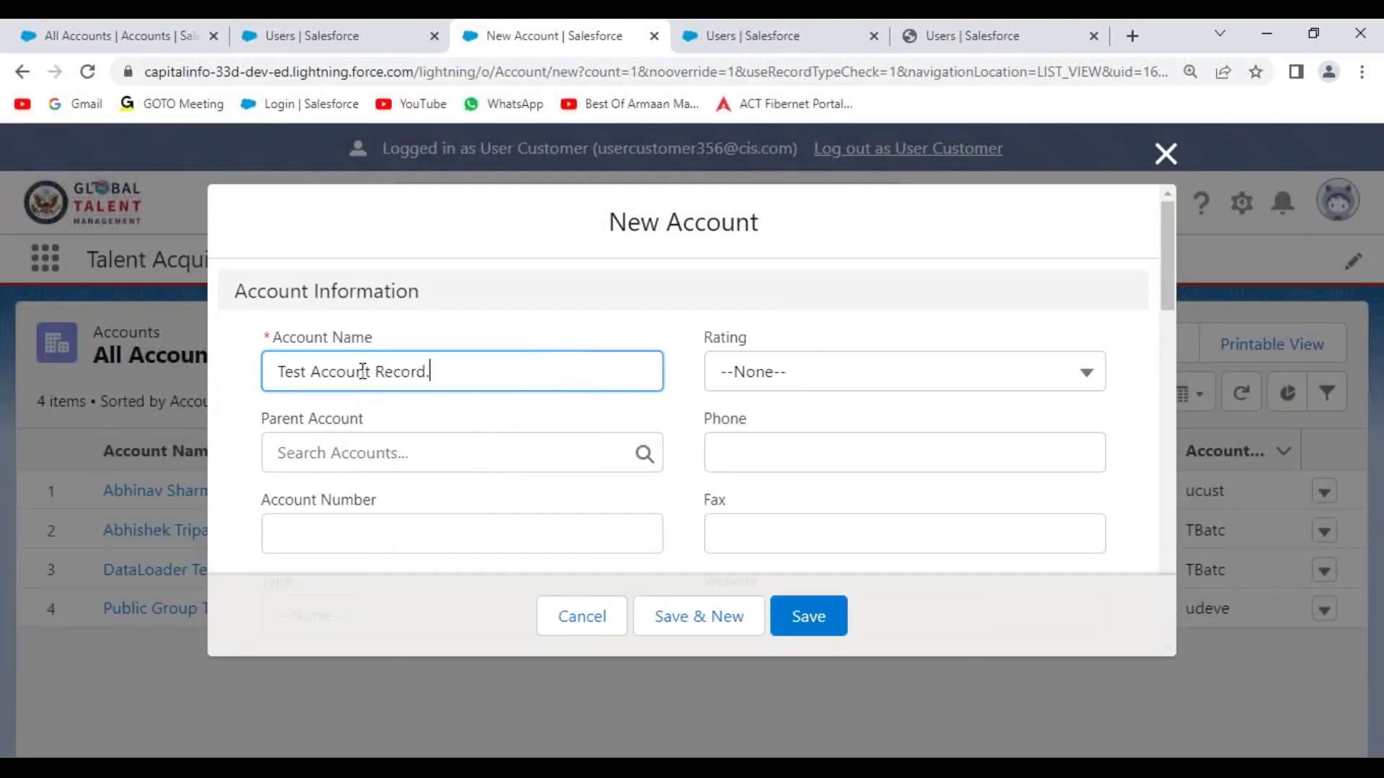
{"action": "left_click", "coordinate": [809, 617]}
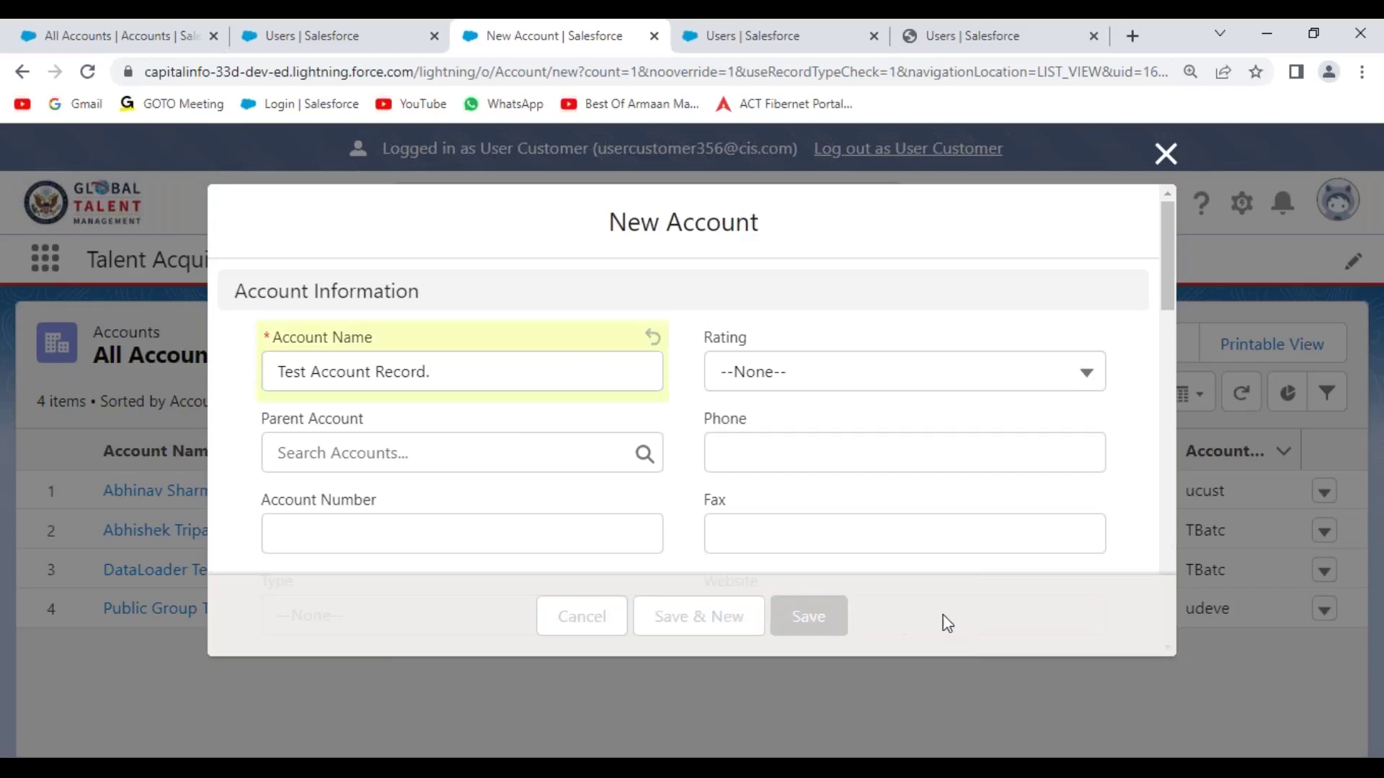
{"action": "left_click", "coordinate": [874, 386]}
{"action": "left_click", "coordinate": [799, 467]}
{"action": "left_click", "coordinate": [810, 484]}
{"action": "left_click", "coordinate": [800, 532]}
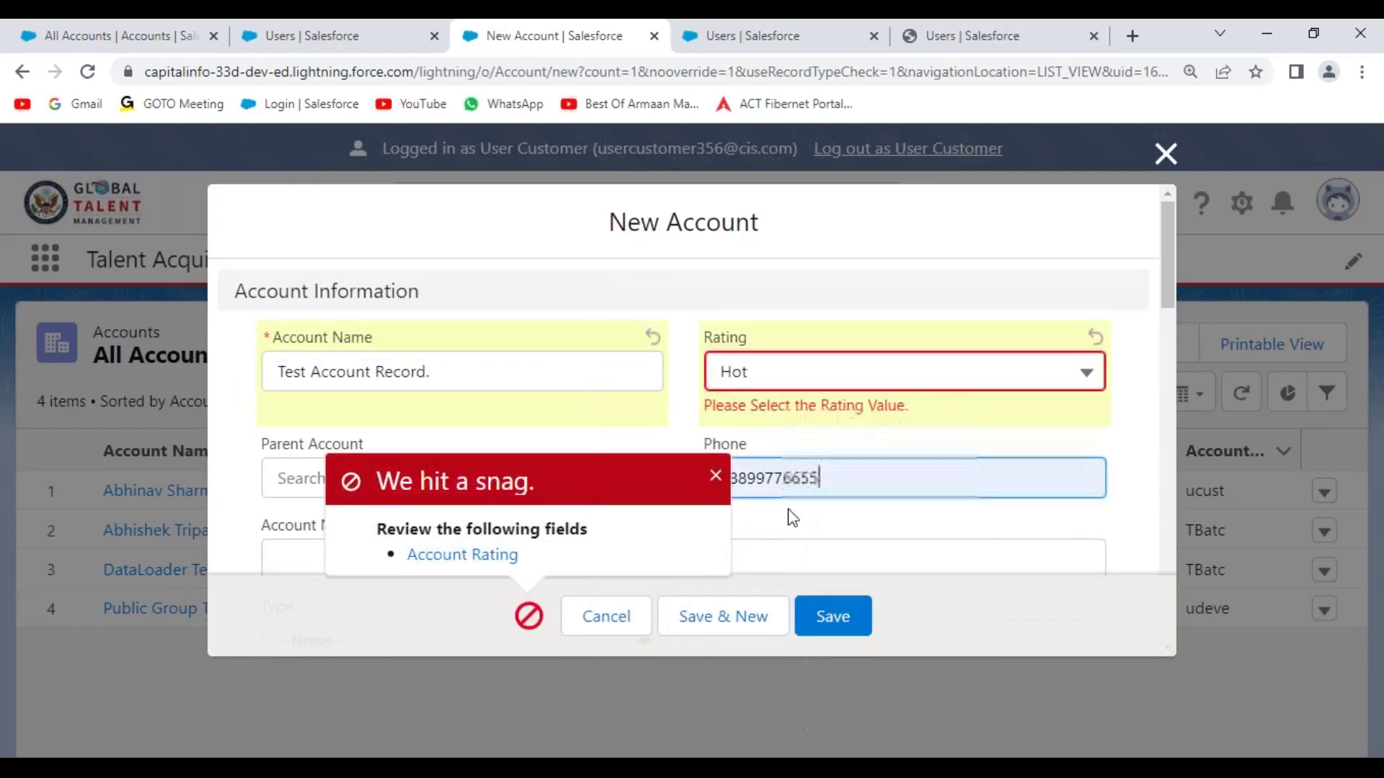
- Set the account's Industry to Apparel and save the Test Account record
{"action": "scroll", "coordinate": [773, 436], "scroll_direction": "down", "scroll_amount": 3}
{"action": "key", "text": "Return"}
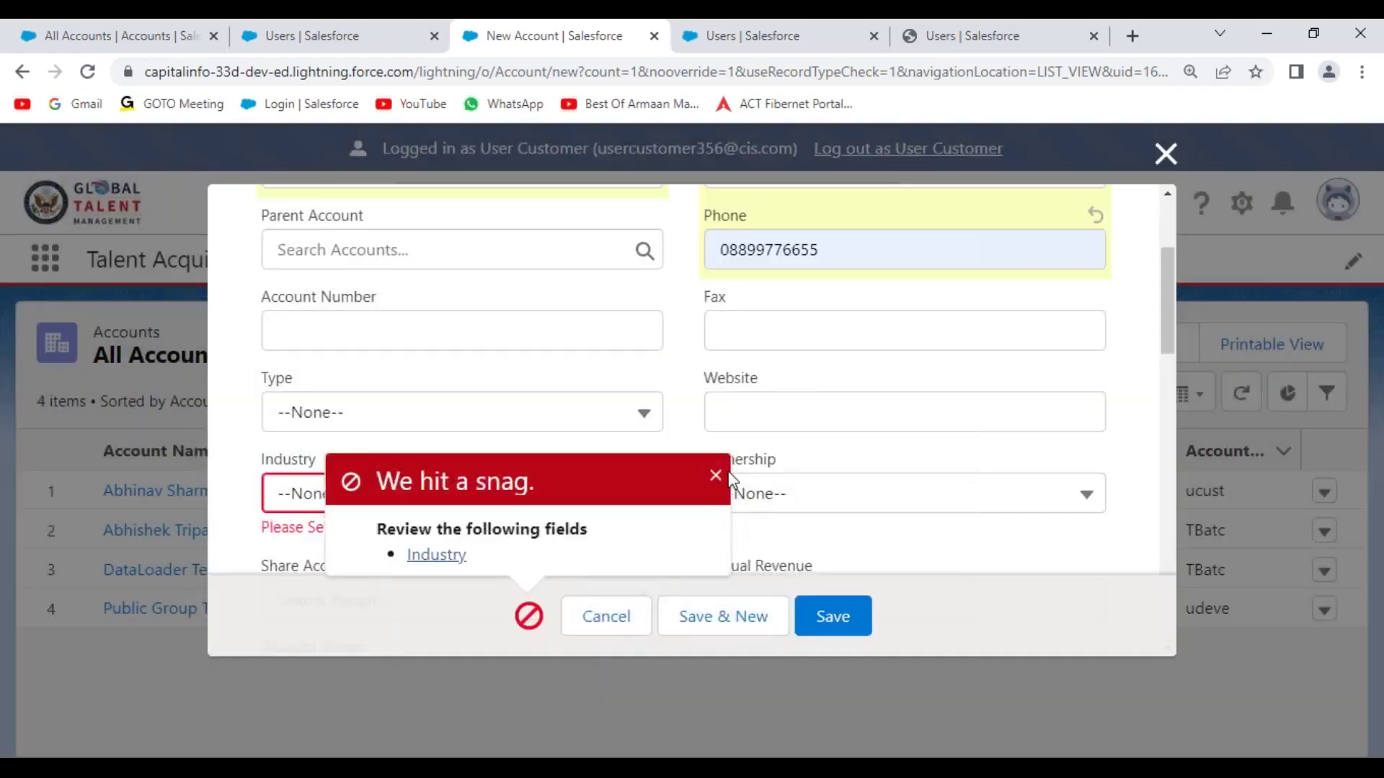
{"action": "left_click", "coordinate": [490, 498]}
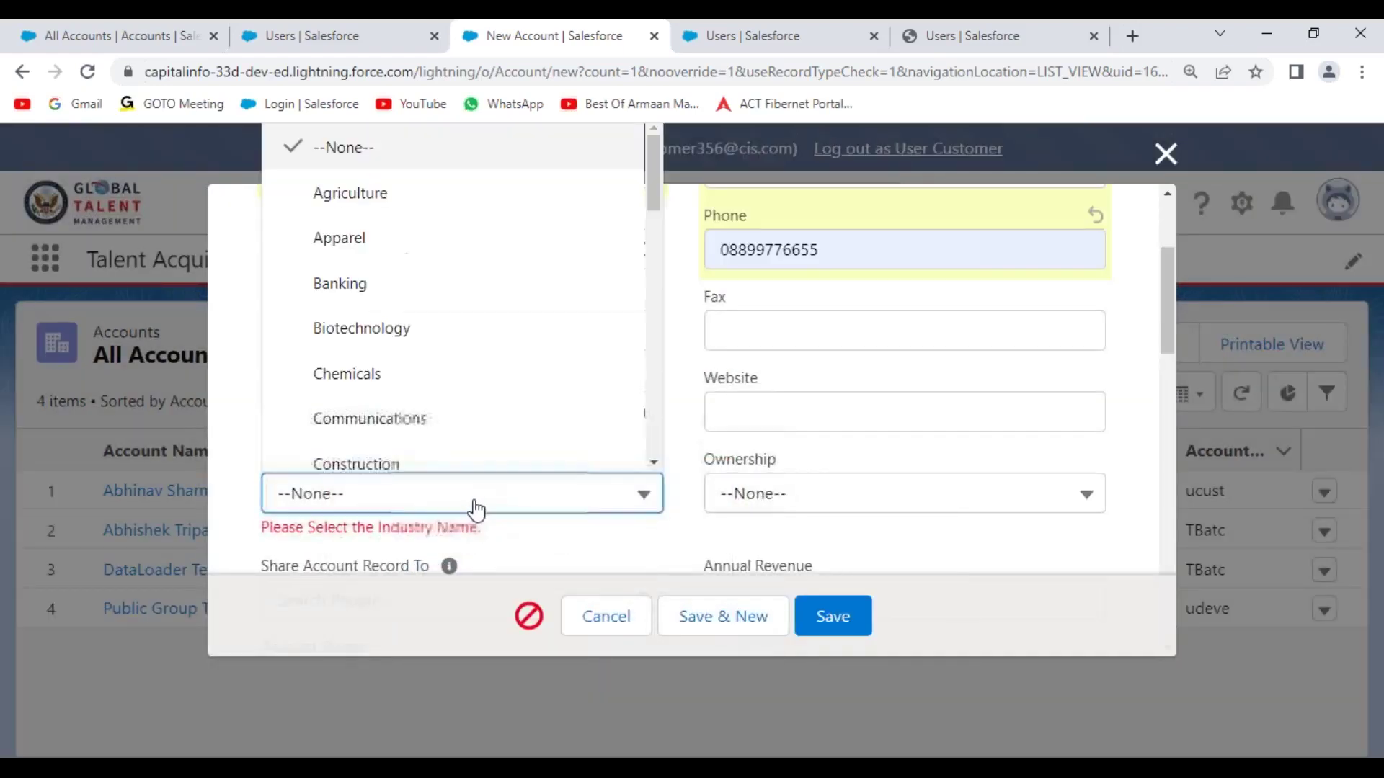
{"action": "left_click", "coordinate": [416, 254]}
{"action": "left_click", "coordinate": [846, 629]}
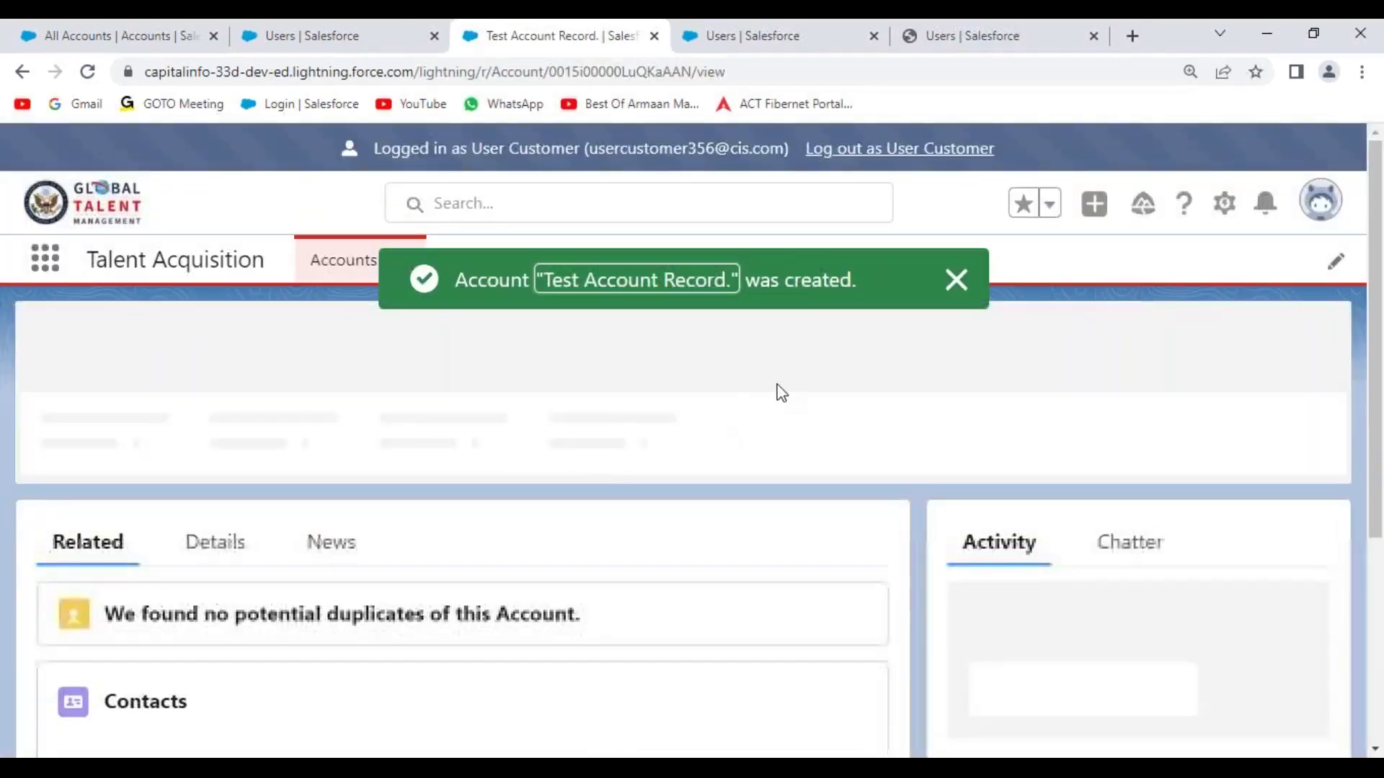
- Review the new account's details, then log out of the customer user's session
{"action": "left_click", "coordinate": [954, 281]}
{"action": "left_click", "coordinate": [213, 547]}
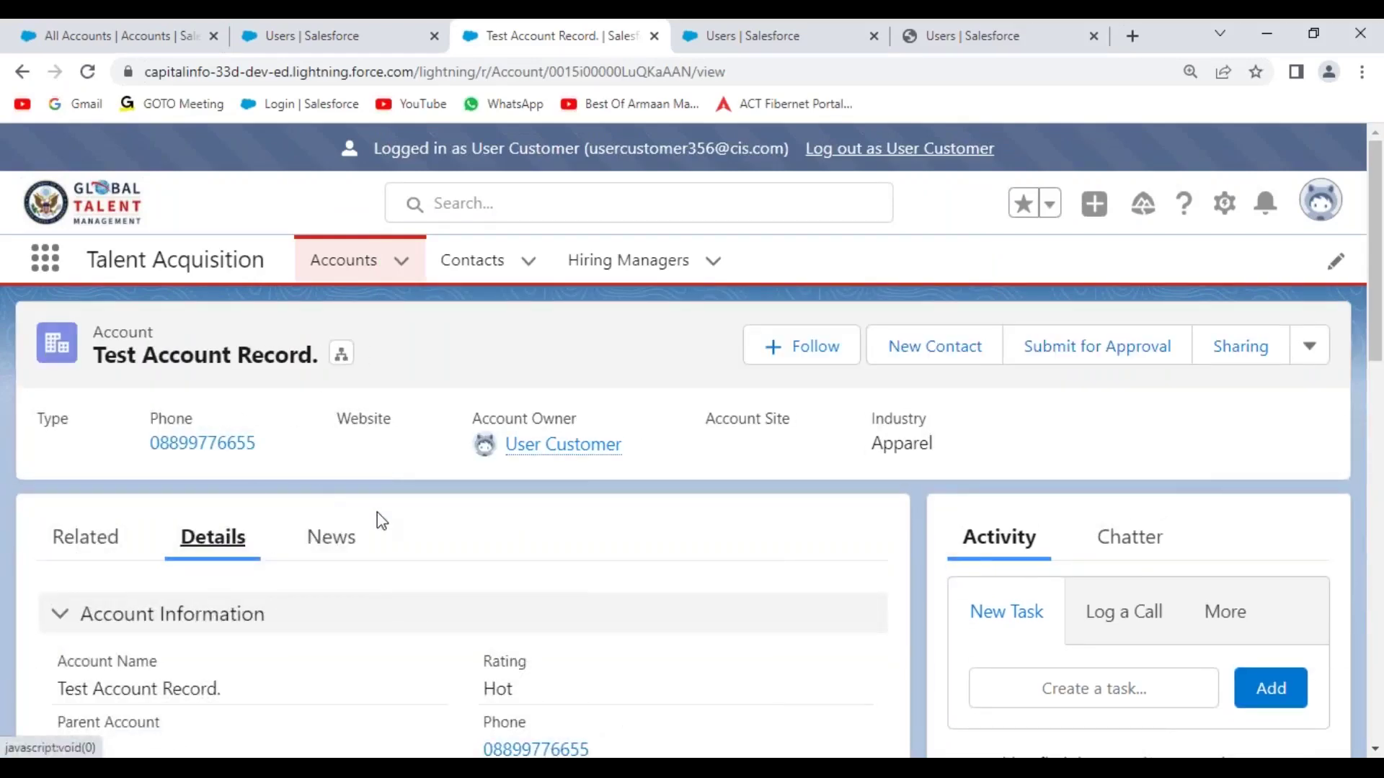
{"action": "left_click", "coordinate": [1317, 347]}
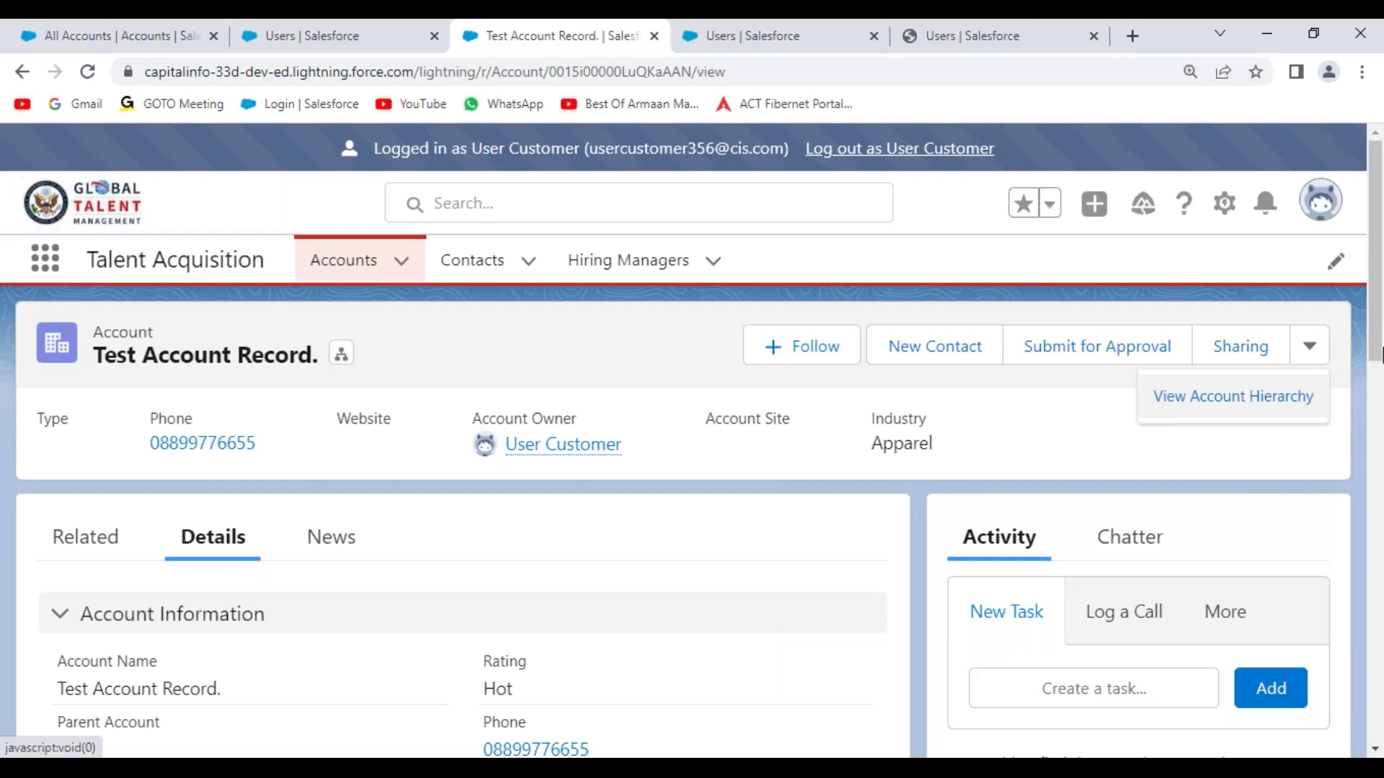
{"action": "left_click", "coordinate": [928, 163]}
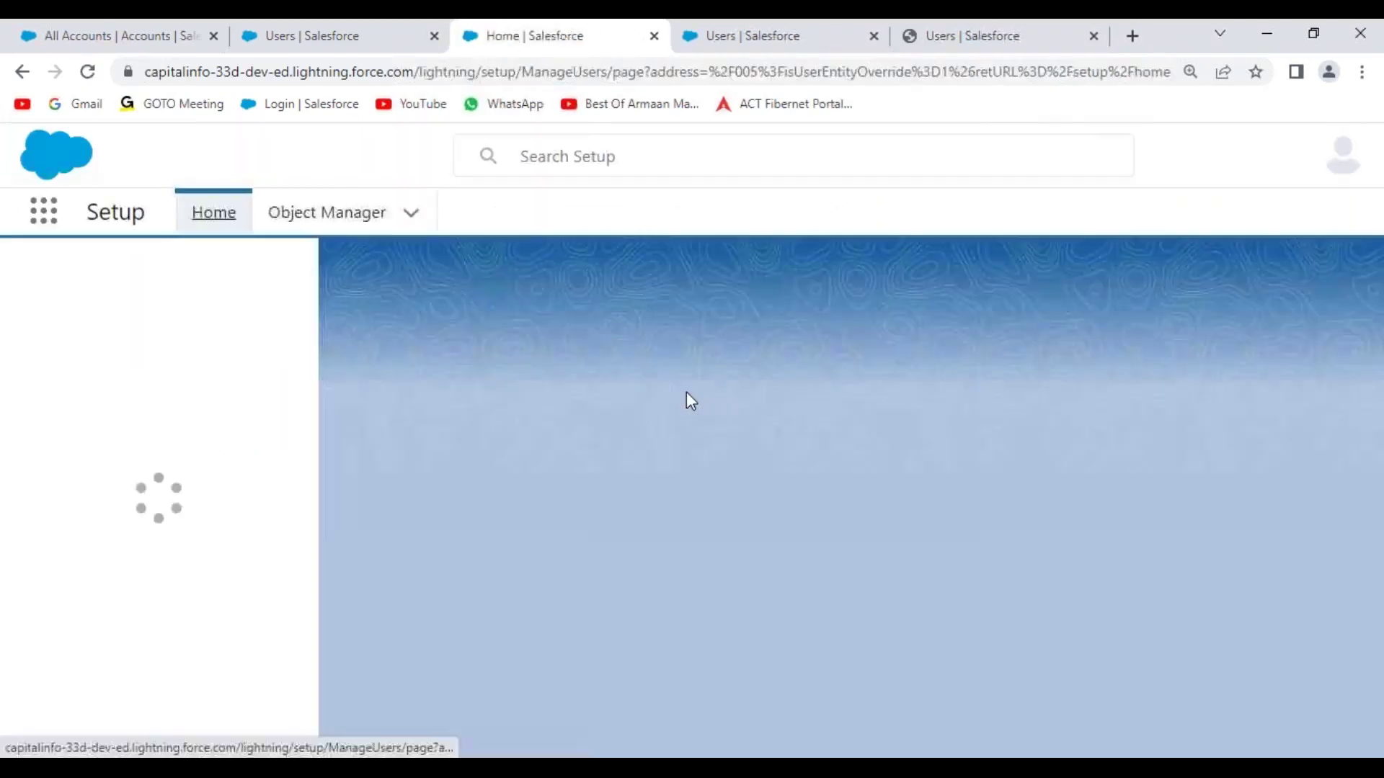
- Log in as the 'Manager, User' account from the All Users list
{"action": "scroll", "coordinate": [574, 590], "scroll_direction": "down", "scroll_amount": 5}
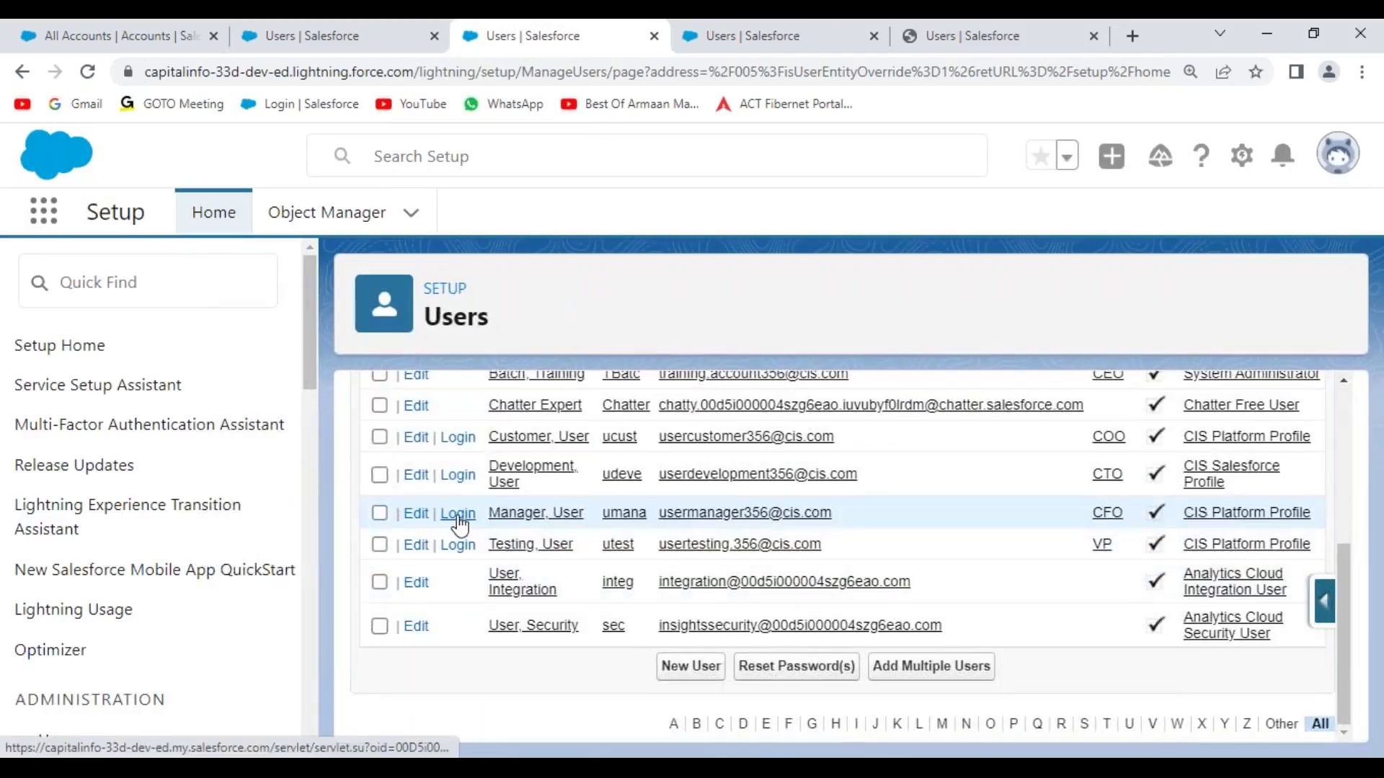
{"action": "left_click", "coordinate": [457, 516]}
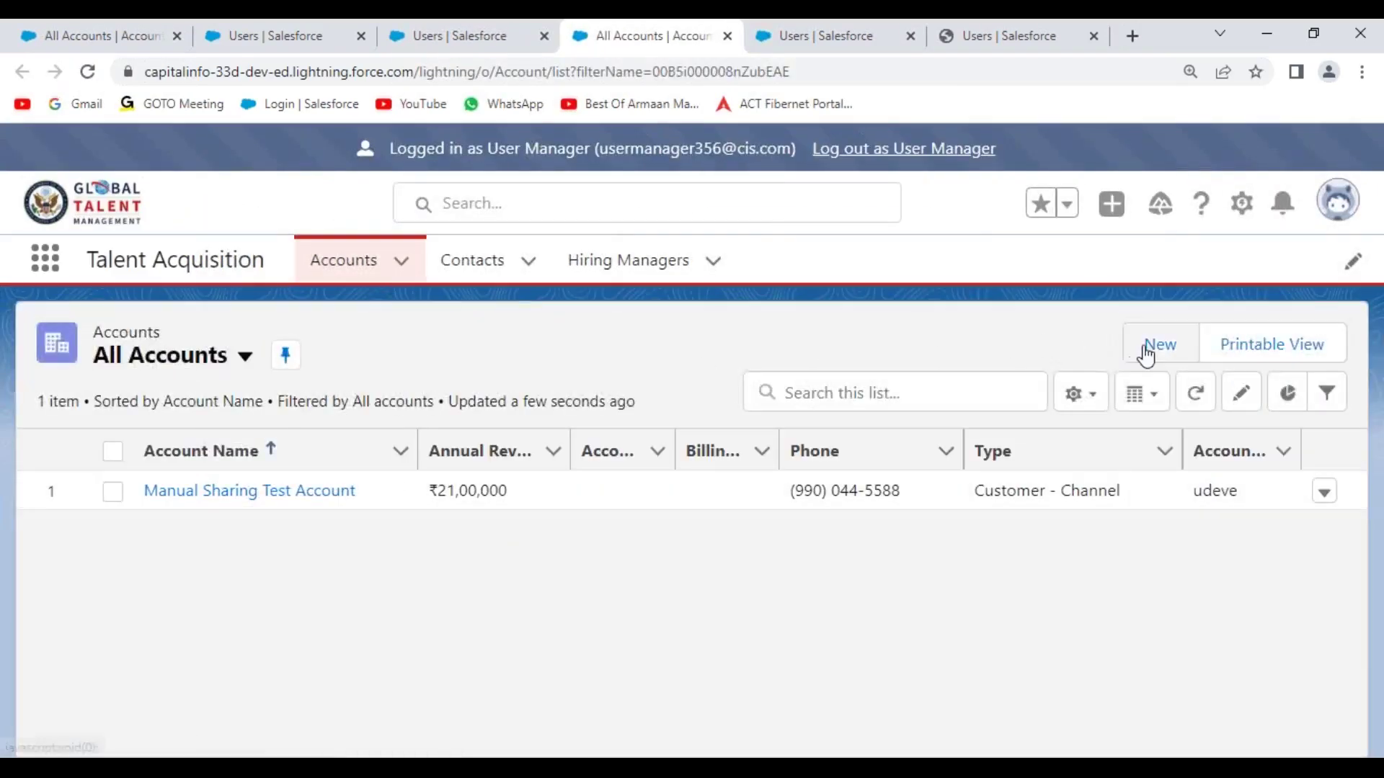
- Start a new account 'Test Record 2' rated Hot, with suggested phone and fax numbers
{"action": "left_click", "coordinate": [1153, 346]}
{"action": "left_click", "coordinate": [386, 376]}
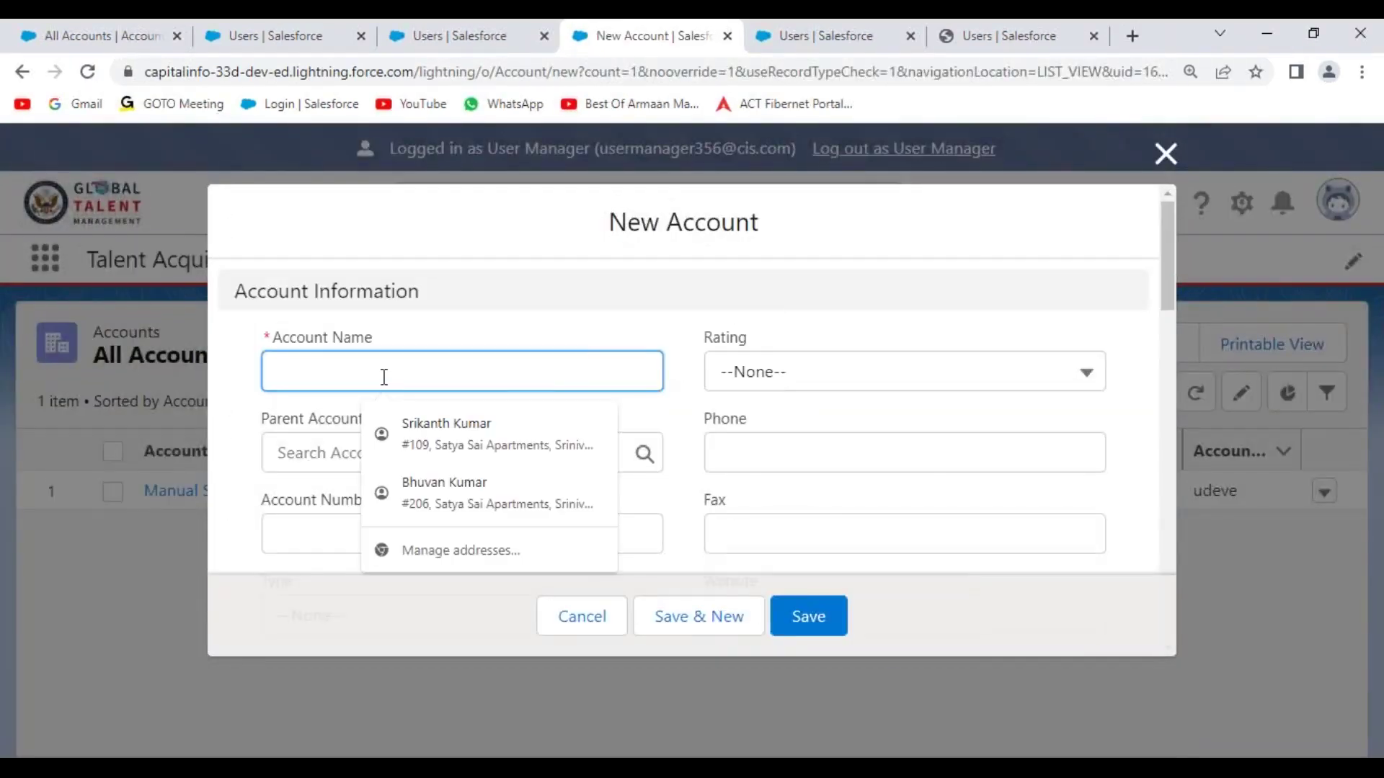
{"action": "type", "text": "Test Record 2"}
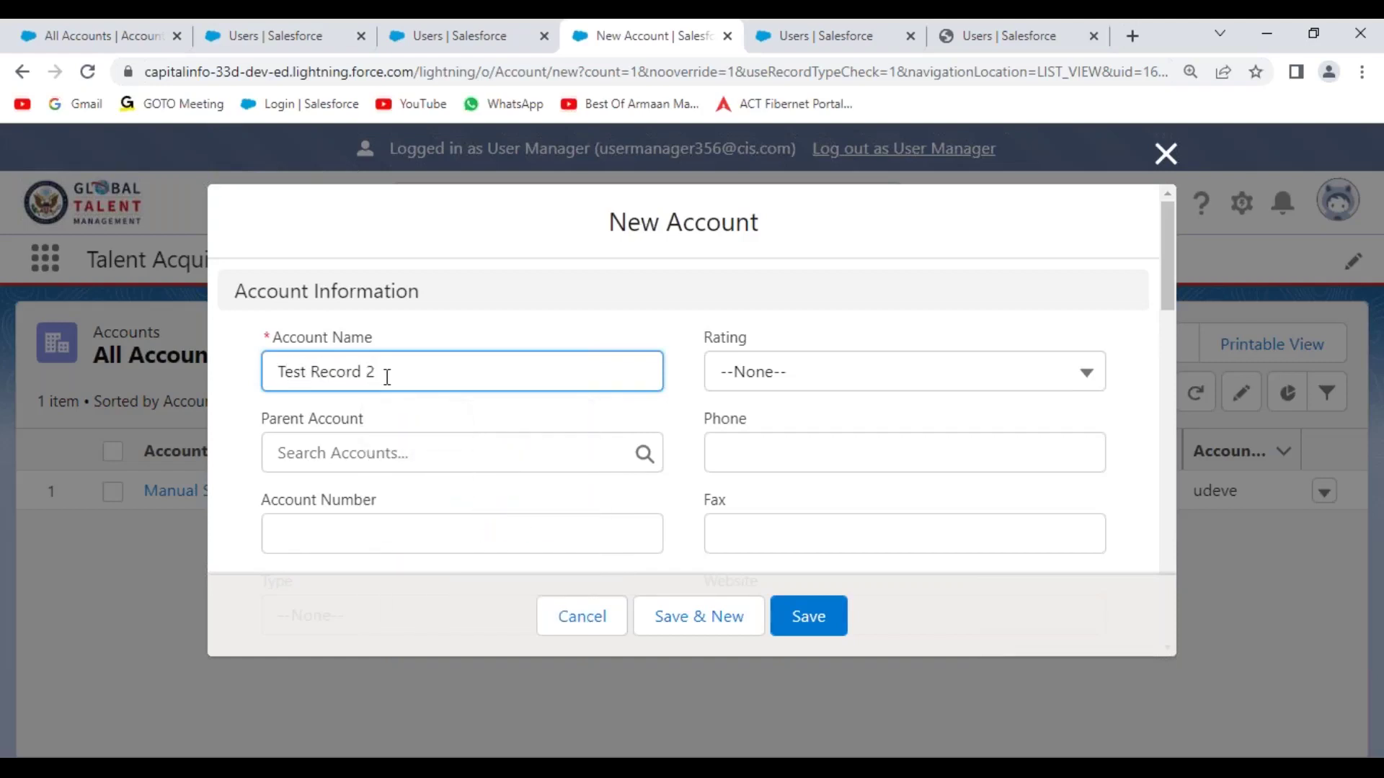
{"action": "left_click", "coordinate": [917, 392]}
{"action": "left_click", "coordinate": [866, 465]}
{"action": "left_click", "coordinate": [866, 462]}
{"action": "left_click", "coordinate": [858, 509]}
{"action": "left_click", "coordinate": [858, 533]}
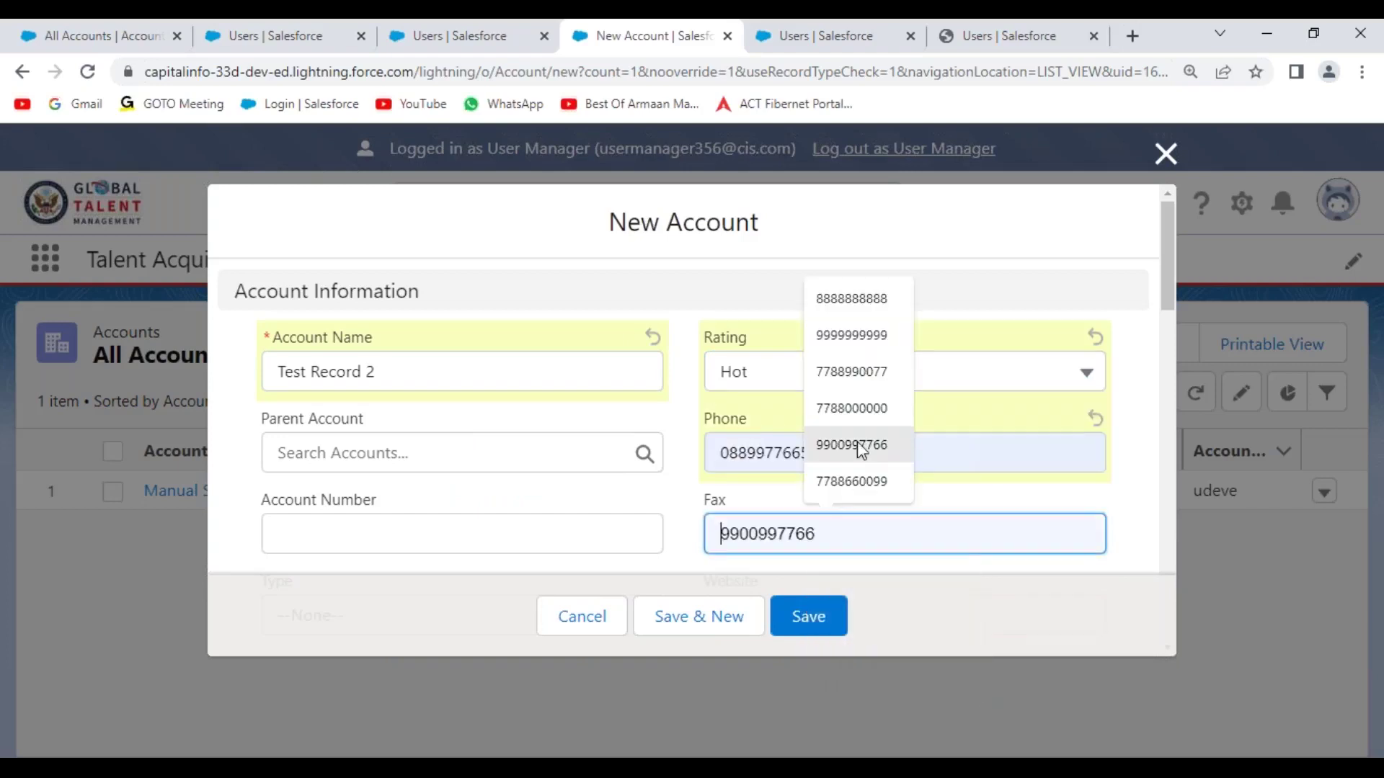
{"action": "left_click", "coordinate": [788, 541]}
{"action": "left_click", "coordinate": [851, 482]}
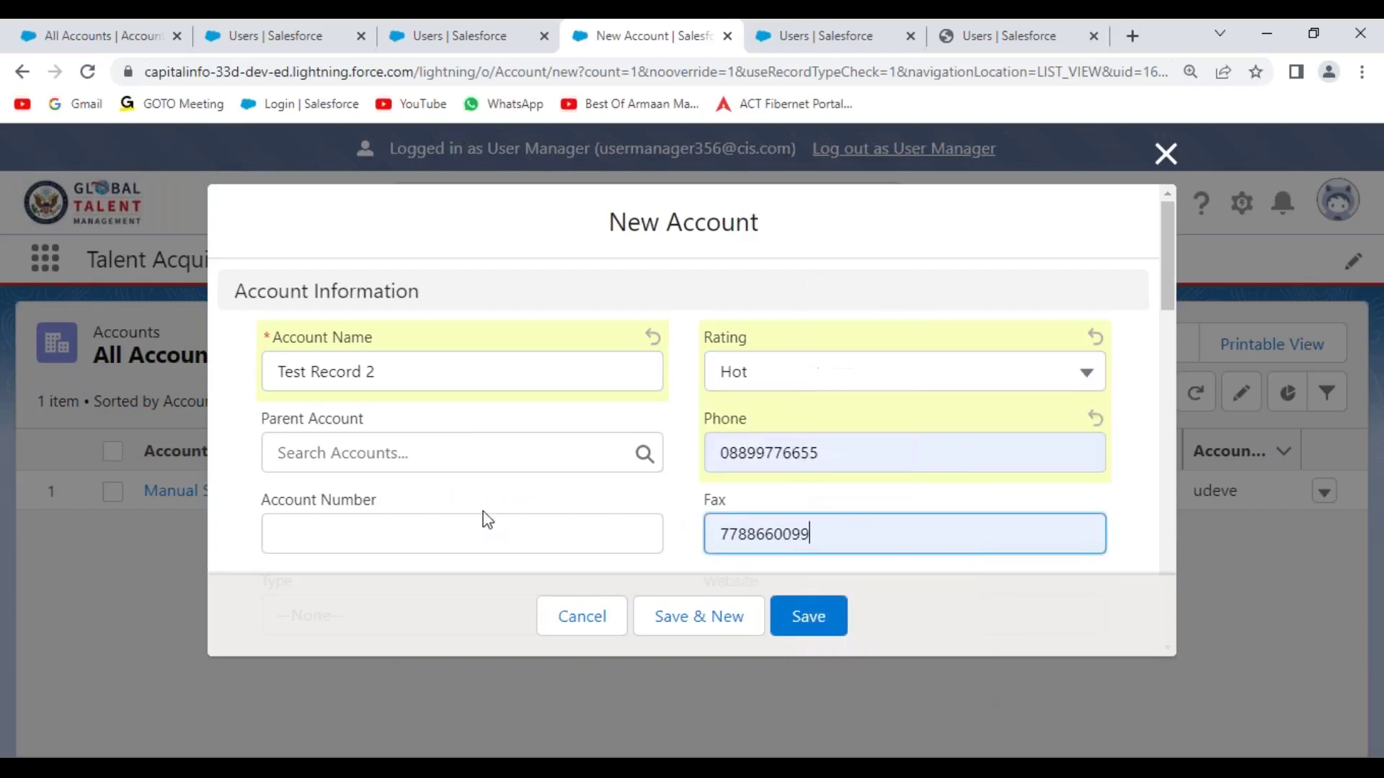
- Set Industry to Agriculture, save the account, and view its details
{"action": "scroll", "coordinate": [426, 488], "scroll_direction": "down", "scroll_amount": 3}
{"action": "left_click", "coordinate": [398, 513]}
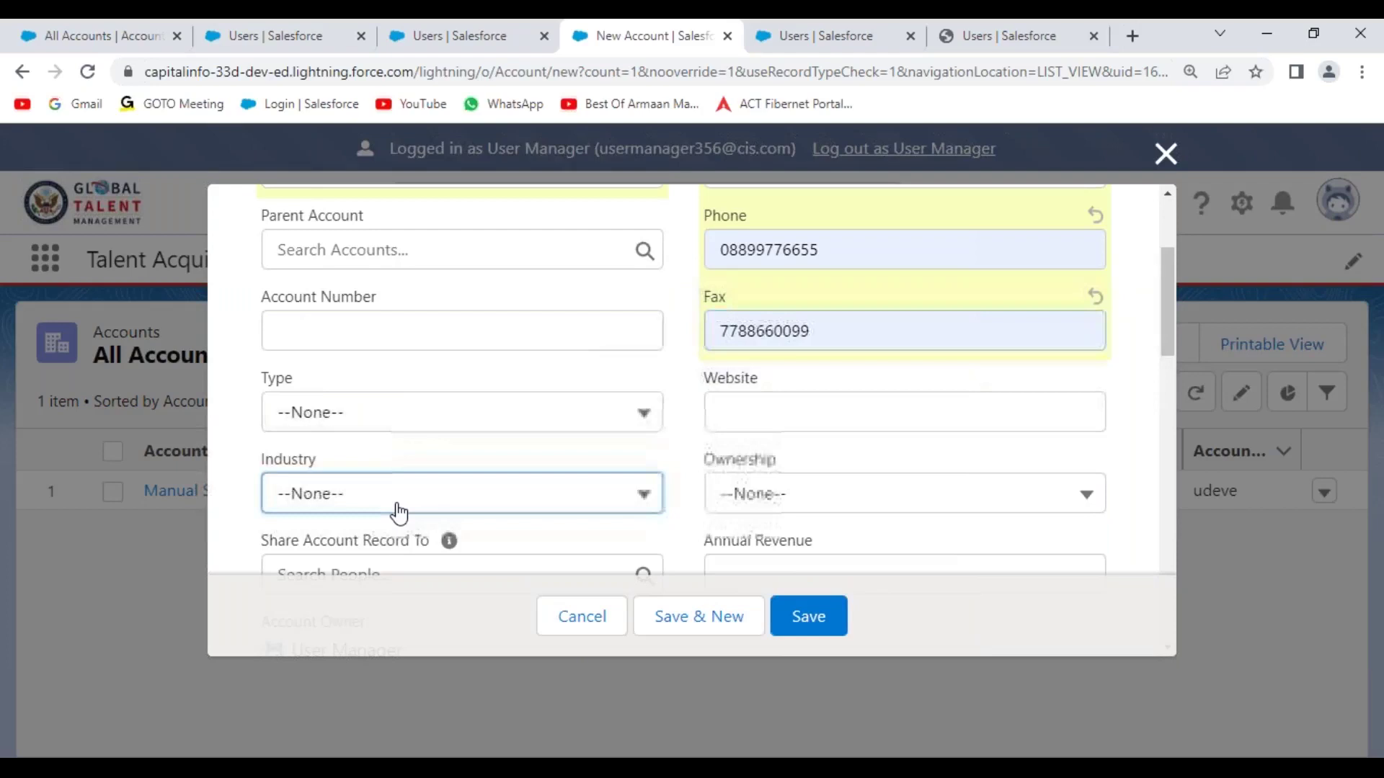
{"action": "left_click", "coordinate": [390, 200]}
{"action": "left_click", "coordinate": [830, 619]}
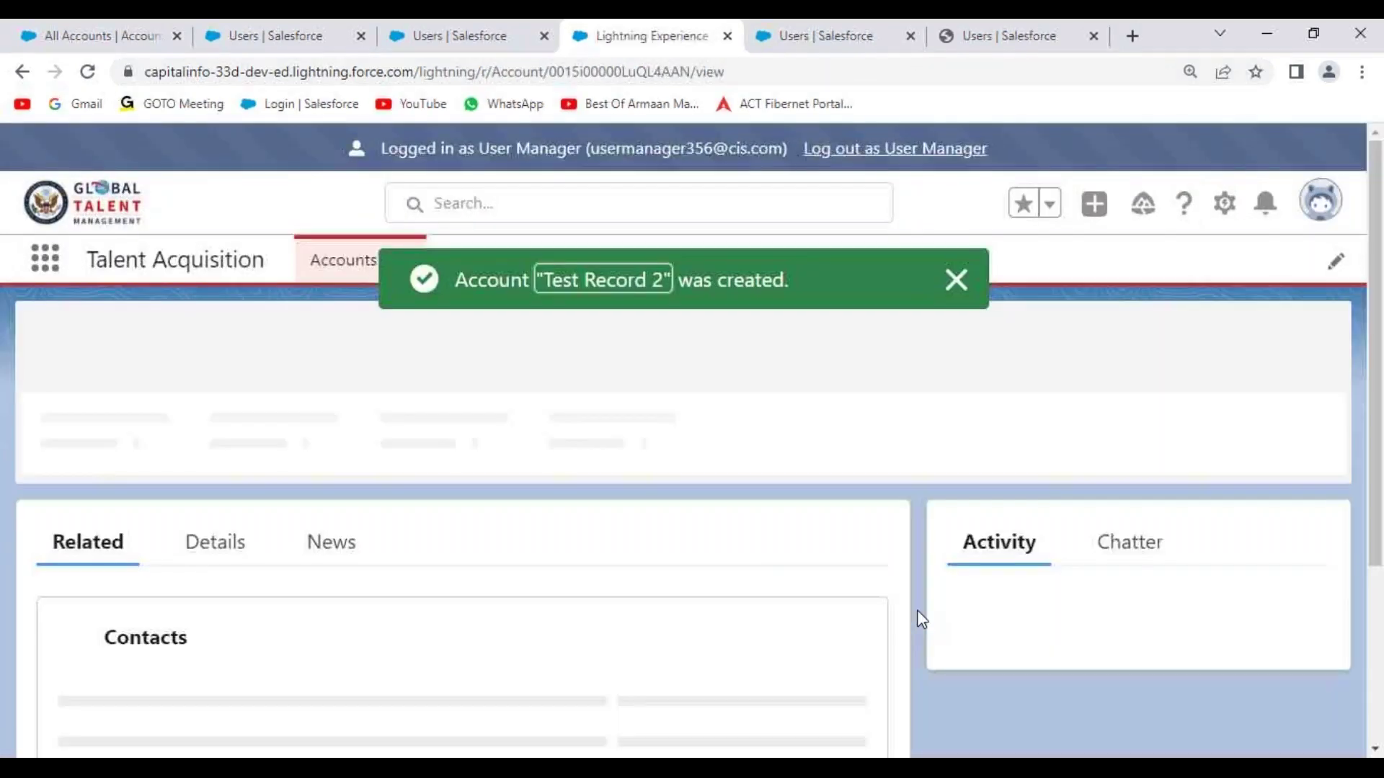
{"action": "left_click", "coordinate": [953, 282]}
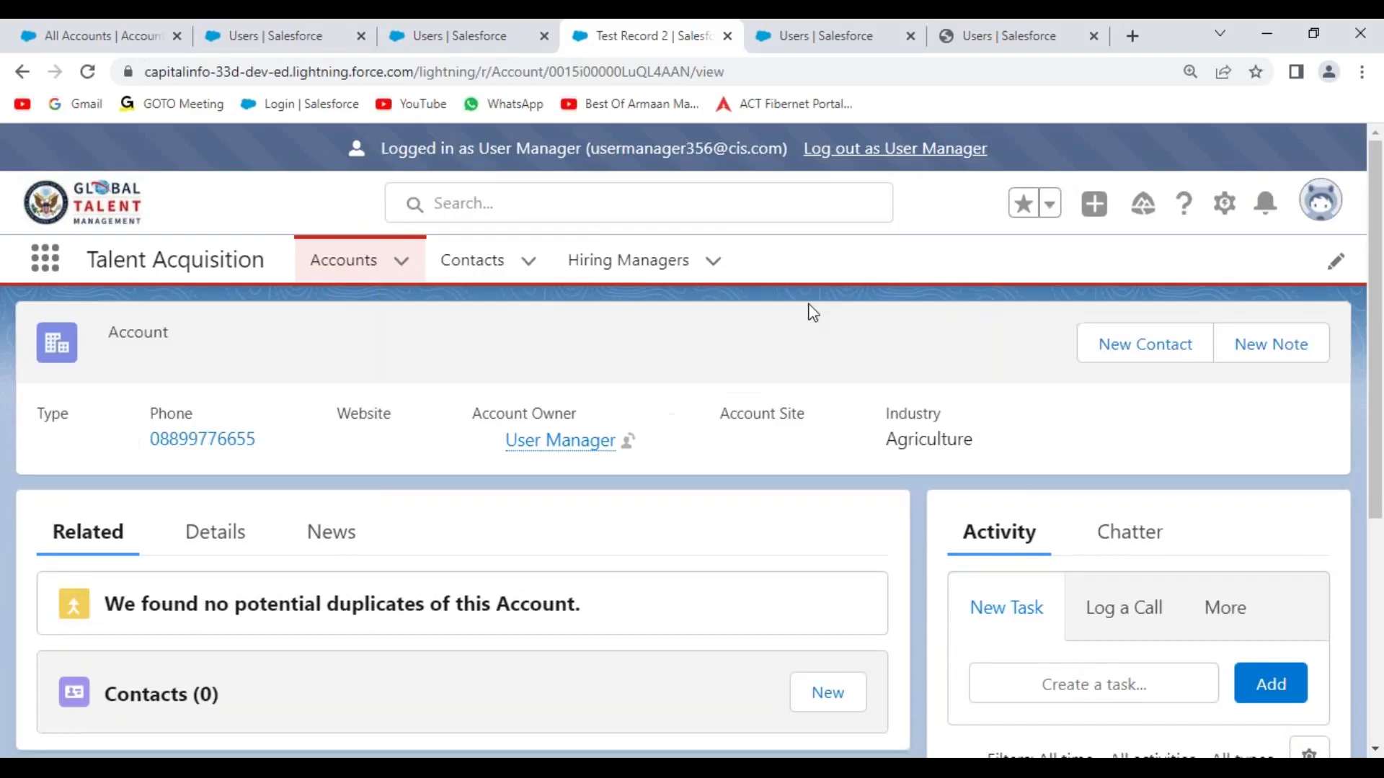
{"action": "left_click", "coordinate": [214, 535]}
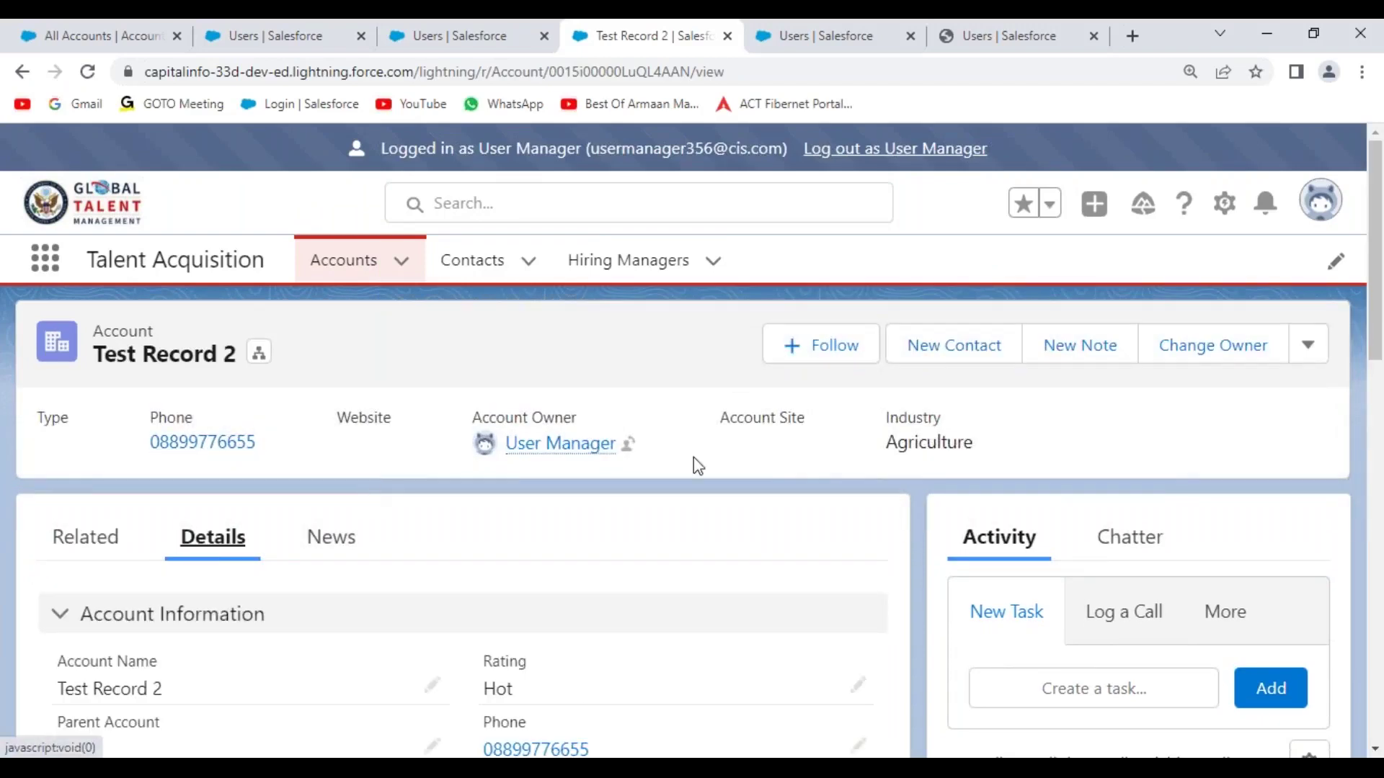
{"action": "left_click", "coordinate": [1308, 347]}
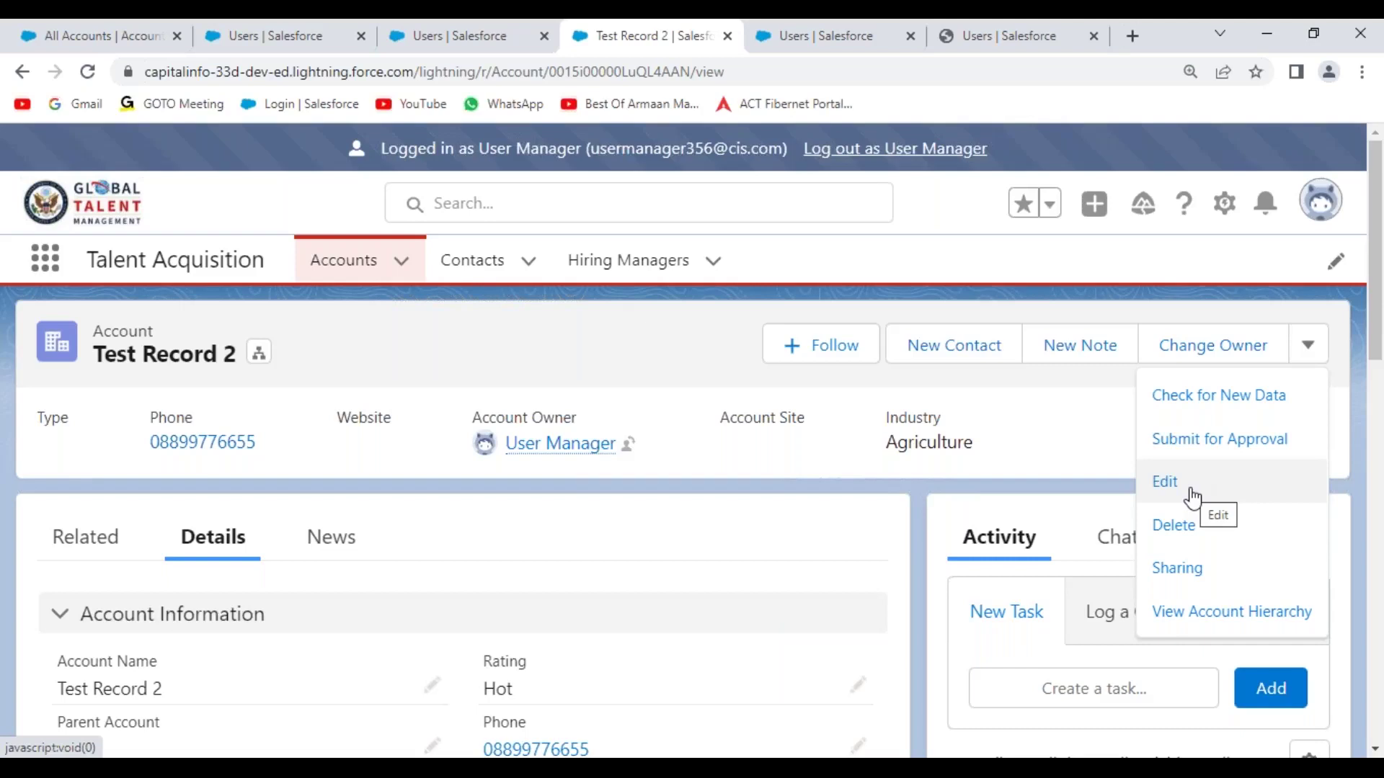
- Delete the Test Record 2 account and log out of the manager user's session
{"action": "left_click", "coordinate": [1182, 537]}
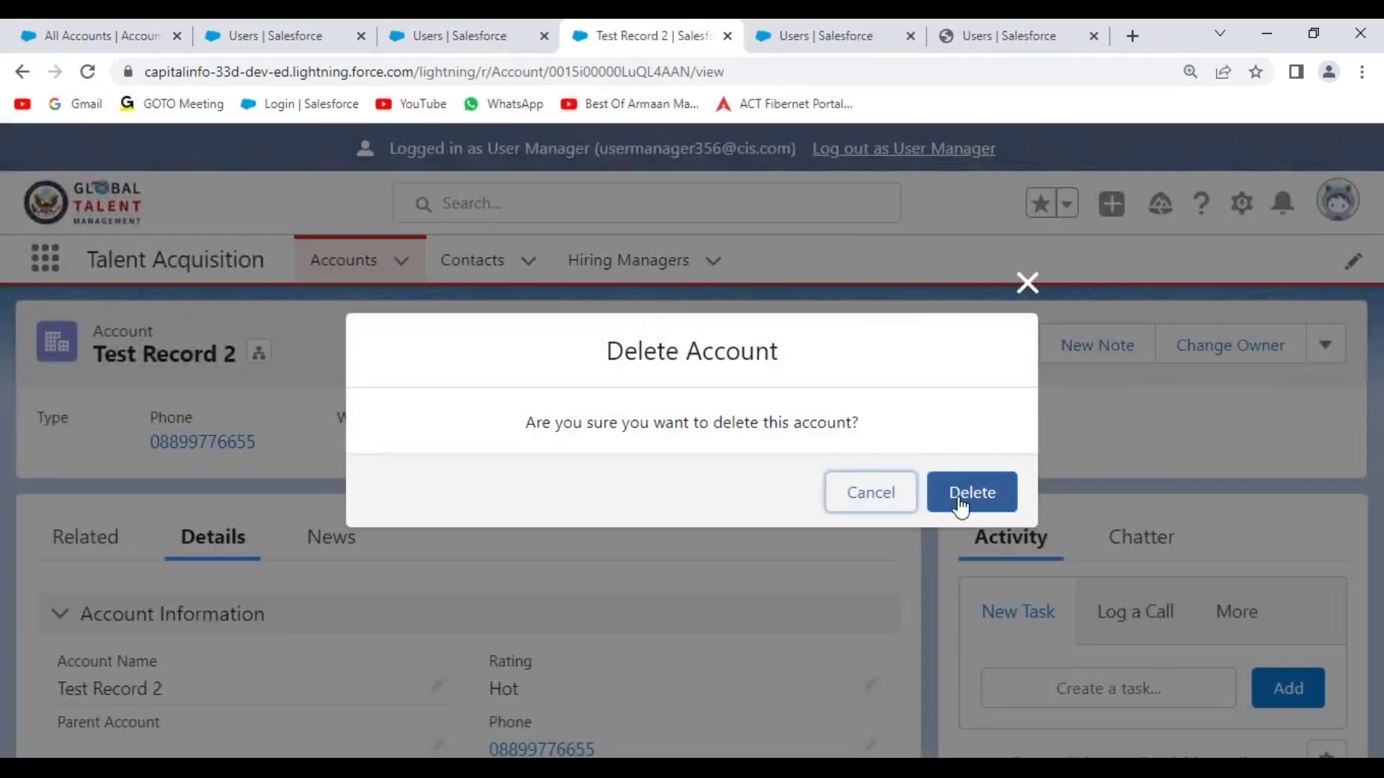
{"action": "left_click", "coordinate": [957, 497]}
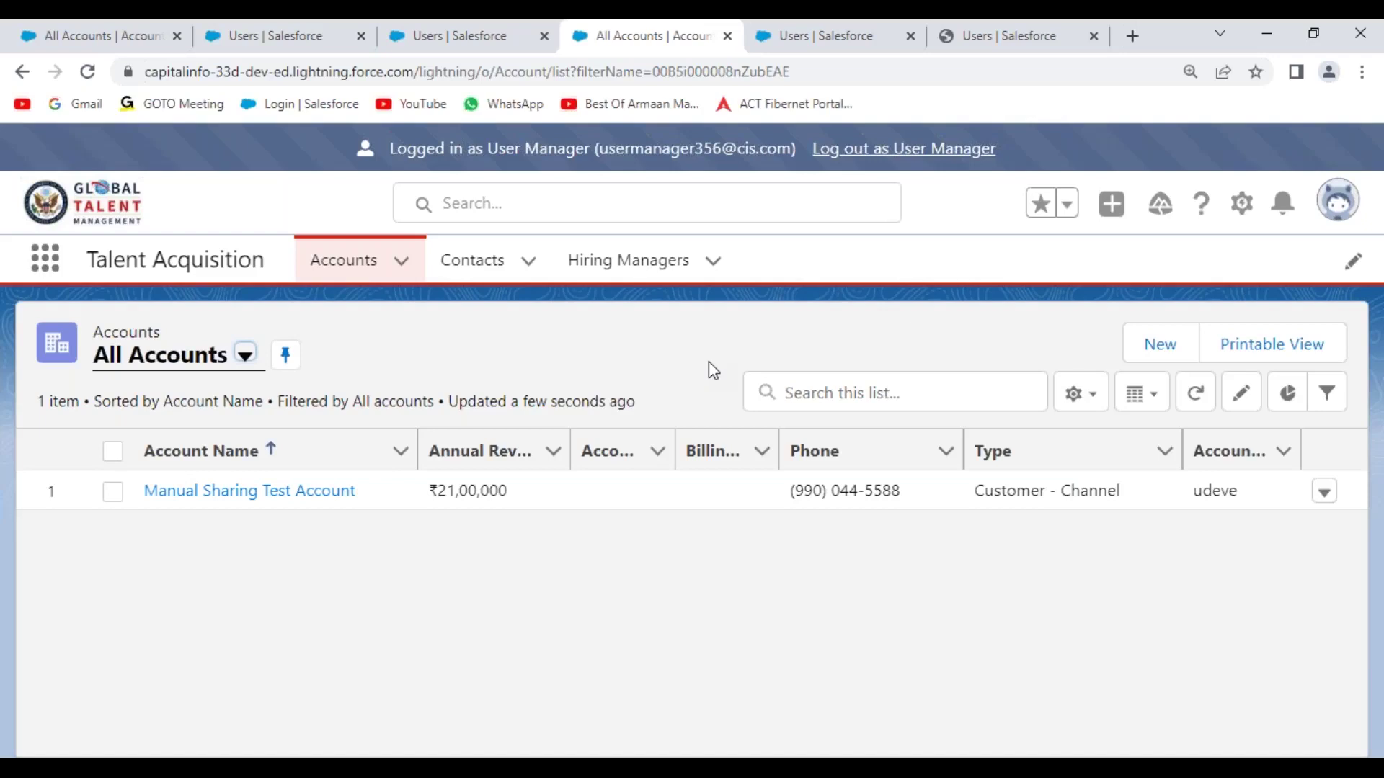
{"action": "left_click", "coordinate": [922, 163]}
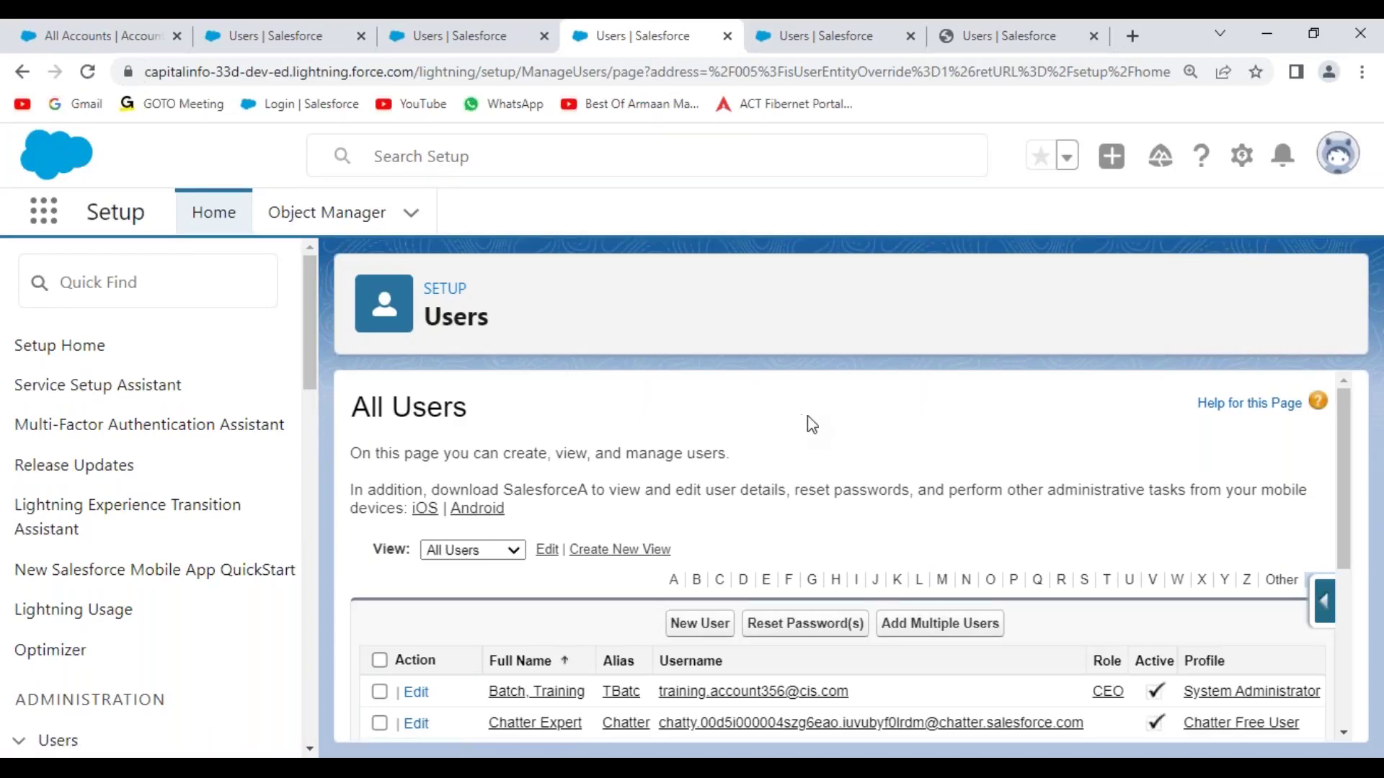
- In Notepad++, add a blank line under the PermissionSet heading's underline
{"action": "key", "text": "alt+Tab"}
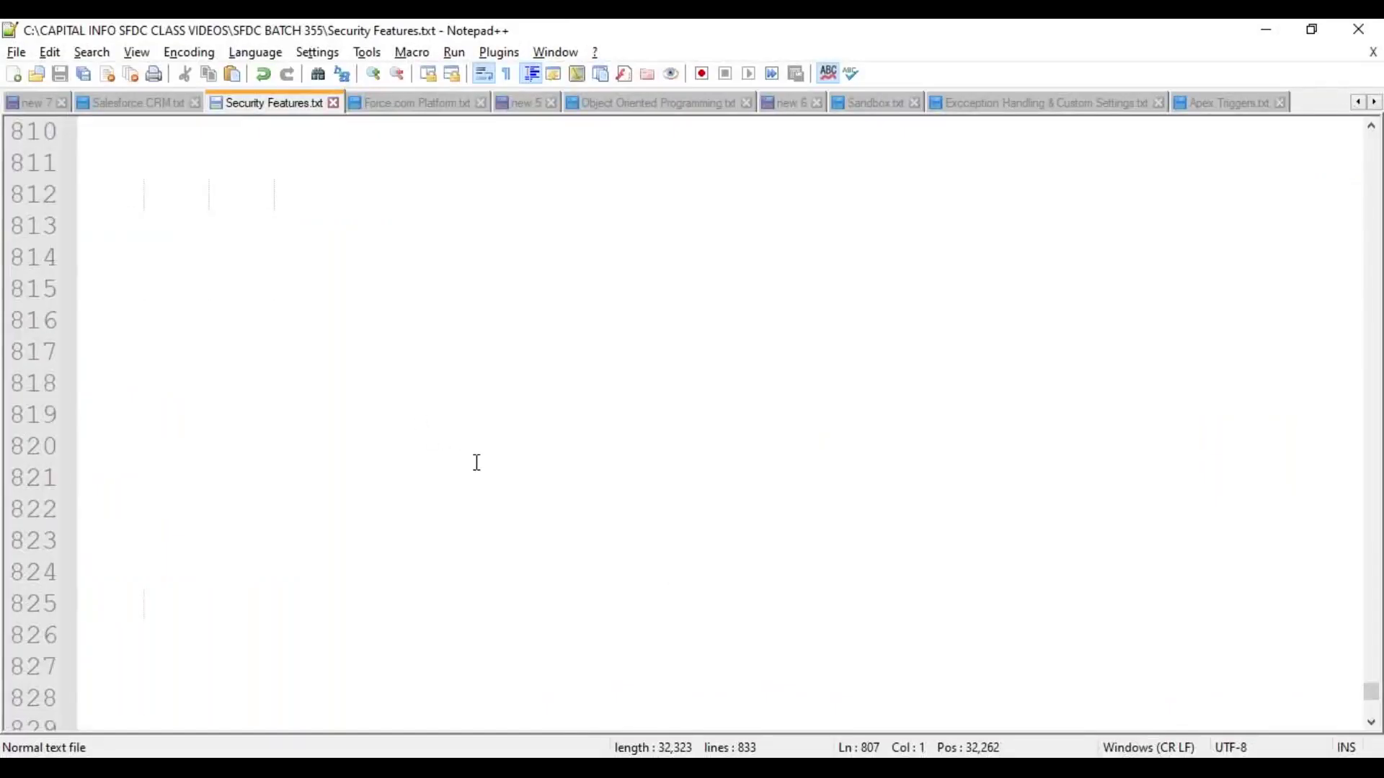
{"action": "scroll", "coordinate": [444, 443], "scroll_direction": "up", "scroll_amount": 4}
{"action": "left_click", "coordinate": [332, 389]}
{"action": "key", "text": "Return"}
{"action": "key", "text": "Return"}
{"action": "key", "text": "Up"}
{"action": "key", "text": "Down"}
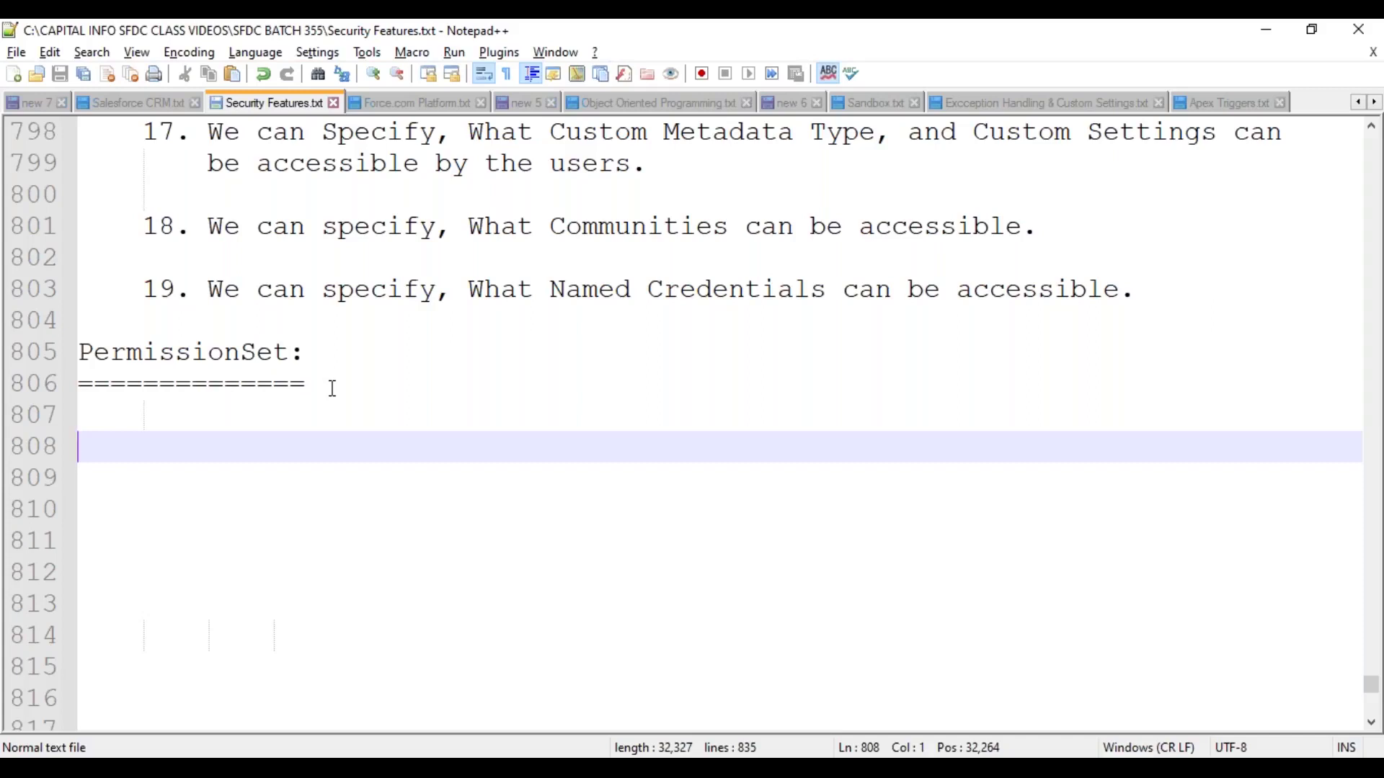
{"action": "scroll", "coordinate": [346, 367], "scroll_direction": "down", "scroll_amount": 3}
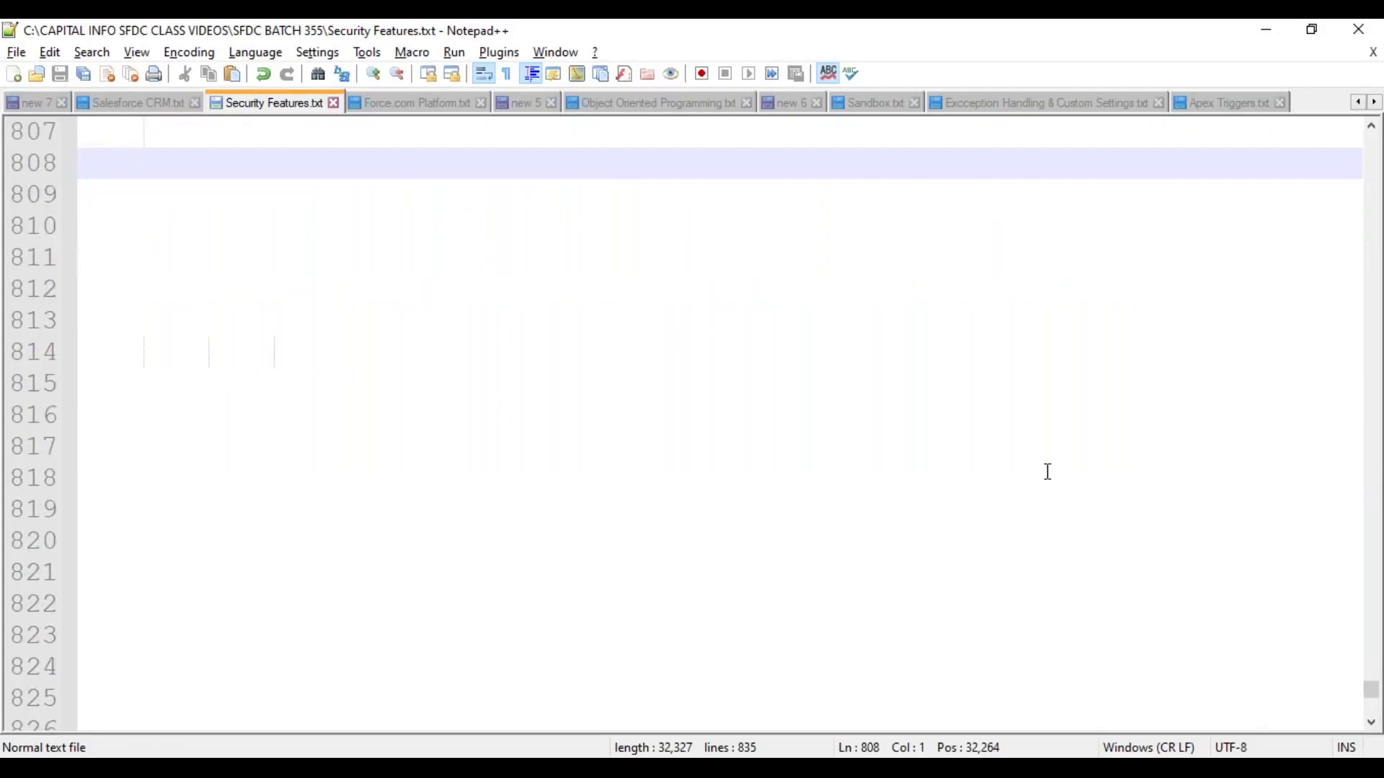
{"action": "mouse_move", "coordinate": [1369, 693]}
{"action": "left_mouse_down"}
{"action": "mouse_move", "coordinate": [1360, 162]}
{"action": "mouse_move", "coordinate": [1371, 697]}
{"action": "left_mouse_up"}
{"action": "scroll", "coordinate": [236, 335], "scroll_direction": "up", "scroll_amount": 1}
{"action": "scroll", "coordinate": [235, 335], "scroll_direction": "up", "scroll_amount": 1}
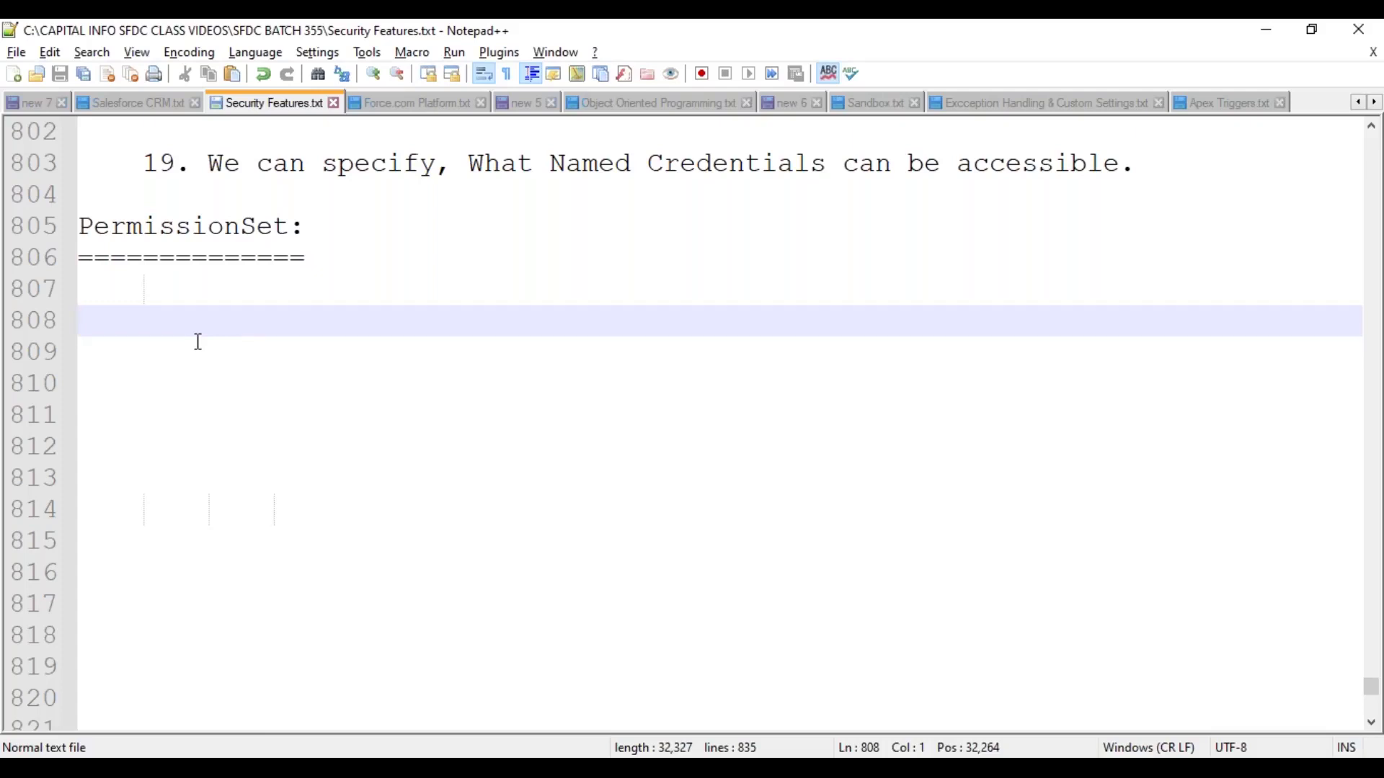
- Type an indented 'System Level' line followed by 'Security'
{"action": "key", "text": "Tab"}
{"action": "type", "text": "System Level"}
{"action": "key", "text": "Return"}
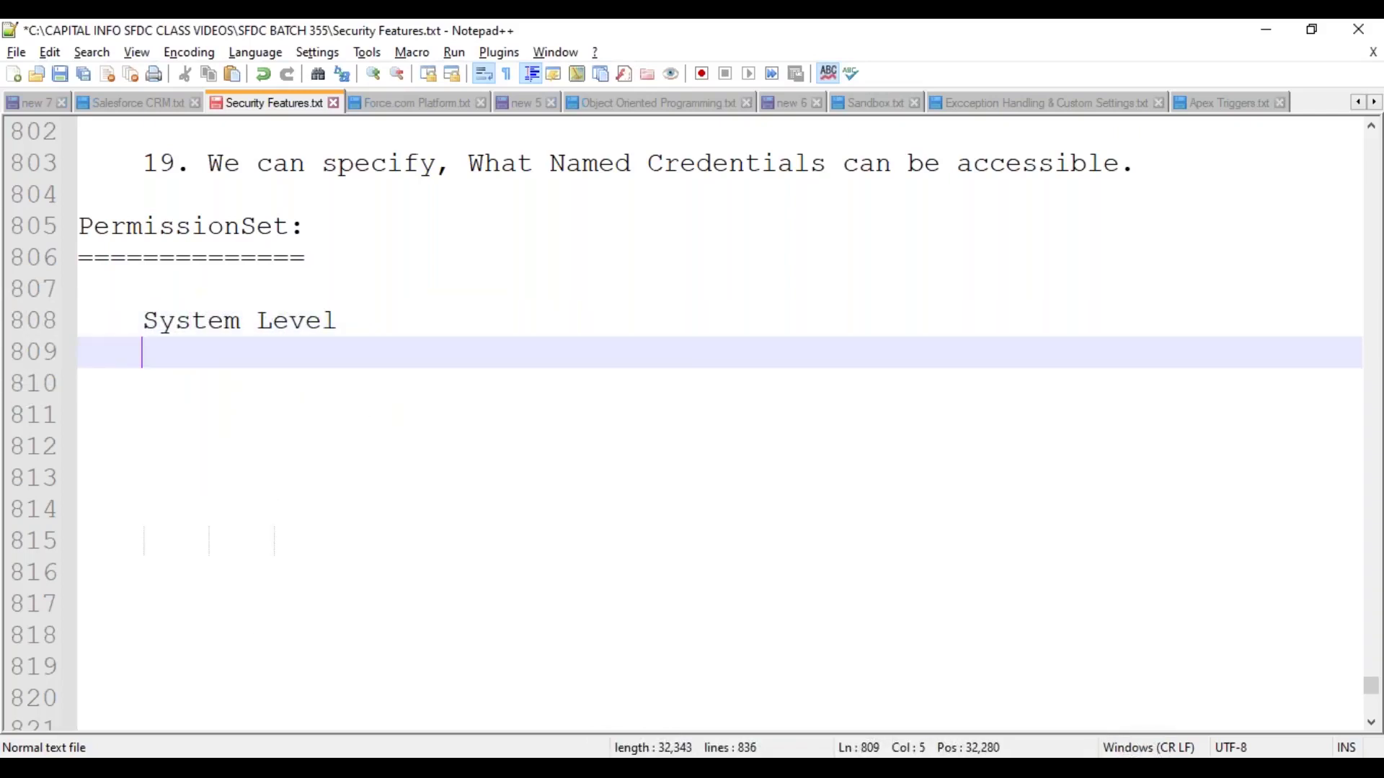
{"action": "key", "text": "BackSpace"}
{"action": "key", "text": "BackSpace"}
{"action": "key", "text": "BackSpace"}
{"action": "type", "text": "Secur"}
{"action": "key", "text": "Return"}
{"action": "key", "text": "Return"}
- Sketch a connector below Security: three '|' lines and a '-------' dash line
{"action": "key", "text": "Tab"}
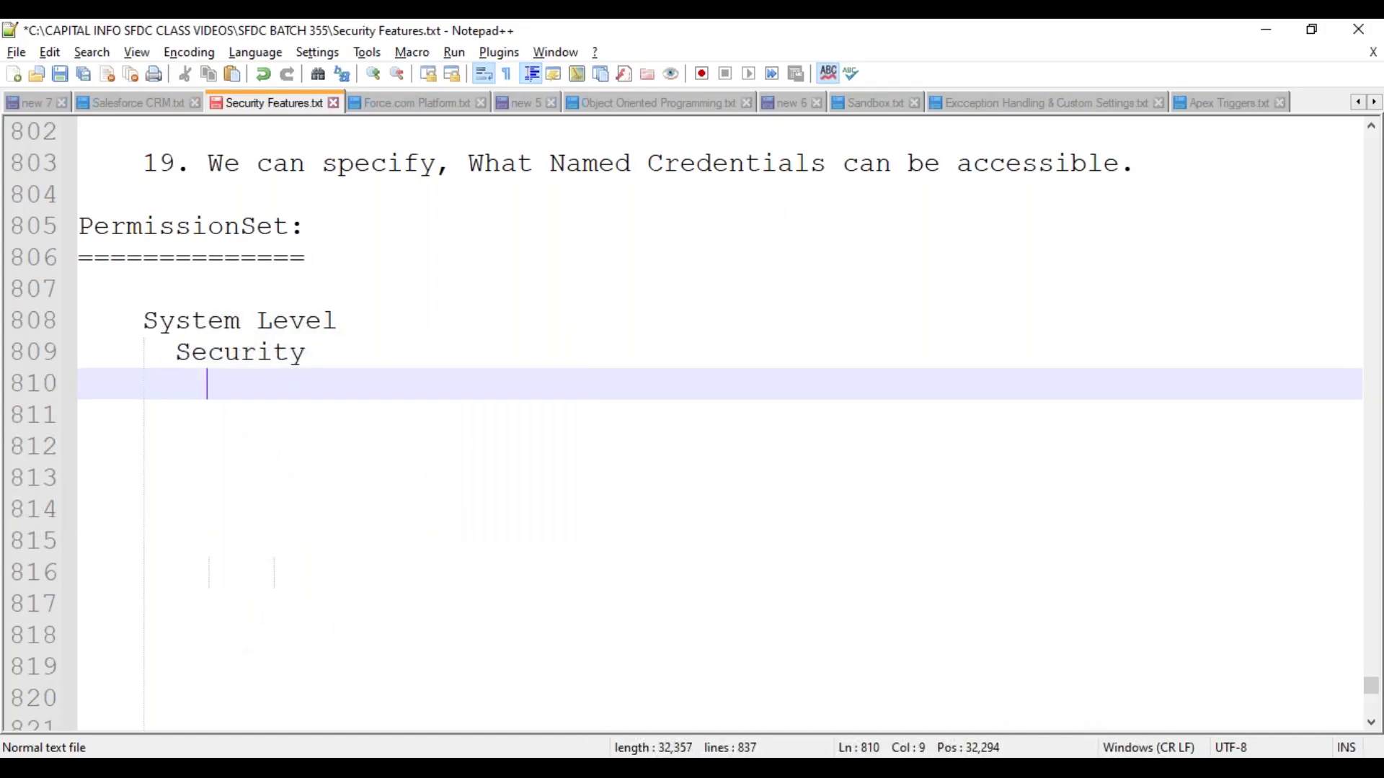
{"action": "type", "text": "|"}
{"action": "key", "text": "Return"}
{"action": "type", "text": "|"}
{"action": "key", "text": "Return"}
{"action": "type", "text": "|"}
{"action": "key", "text": "Return"}
{"action": "type", "text": "-------"}
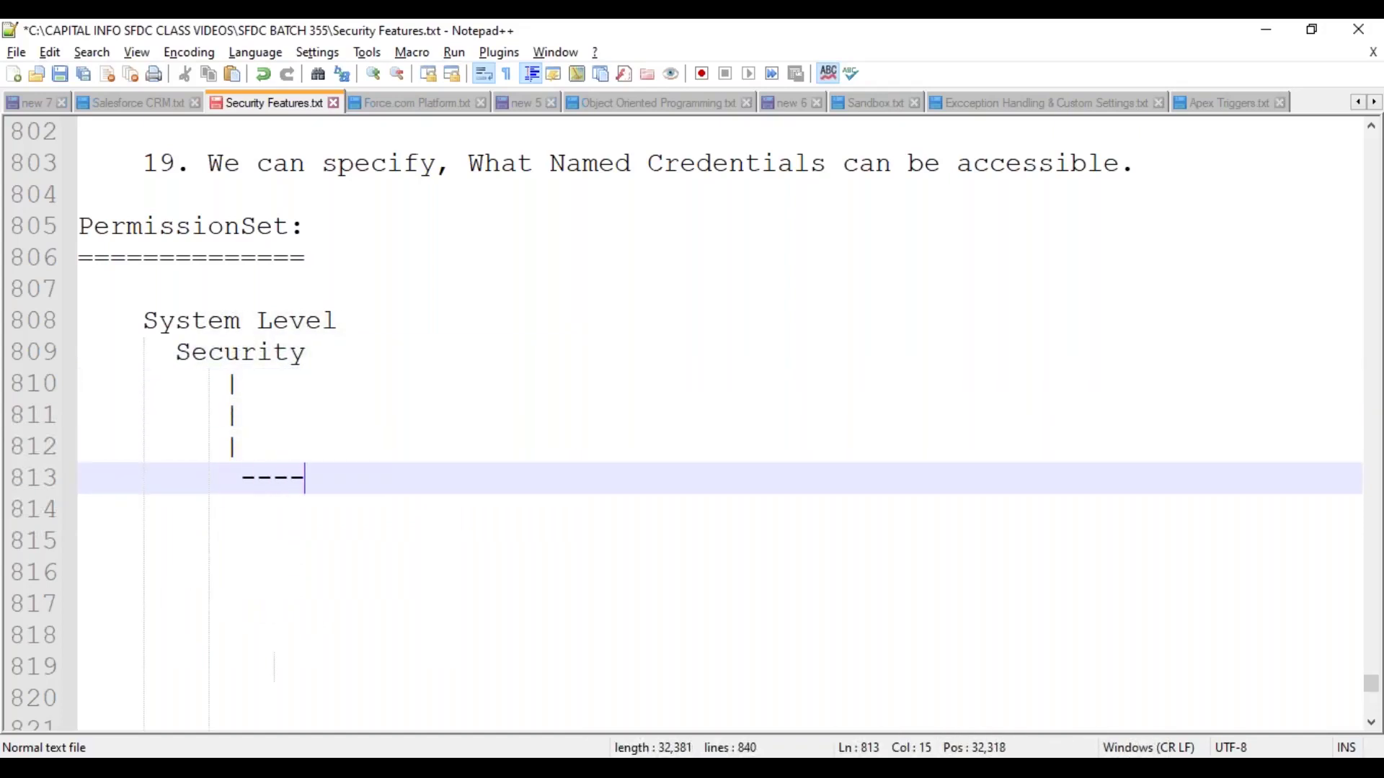